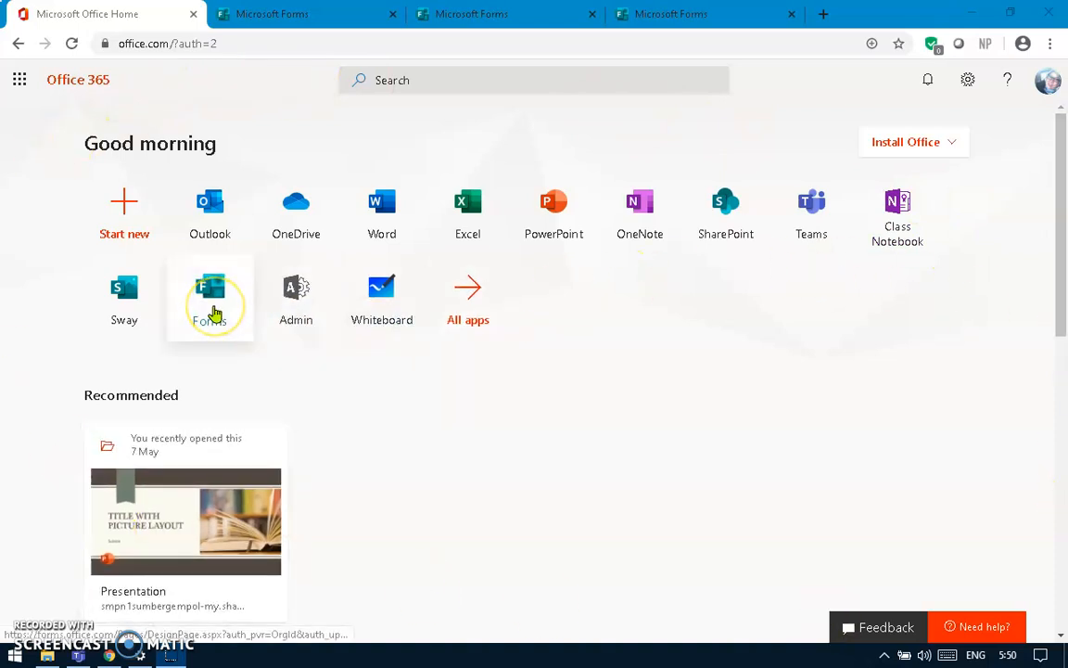
- Look at the Forms overview with its new form and quiz choices, and bring up the existing mathematics quiz and parent survey
click(284, 17)
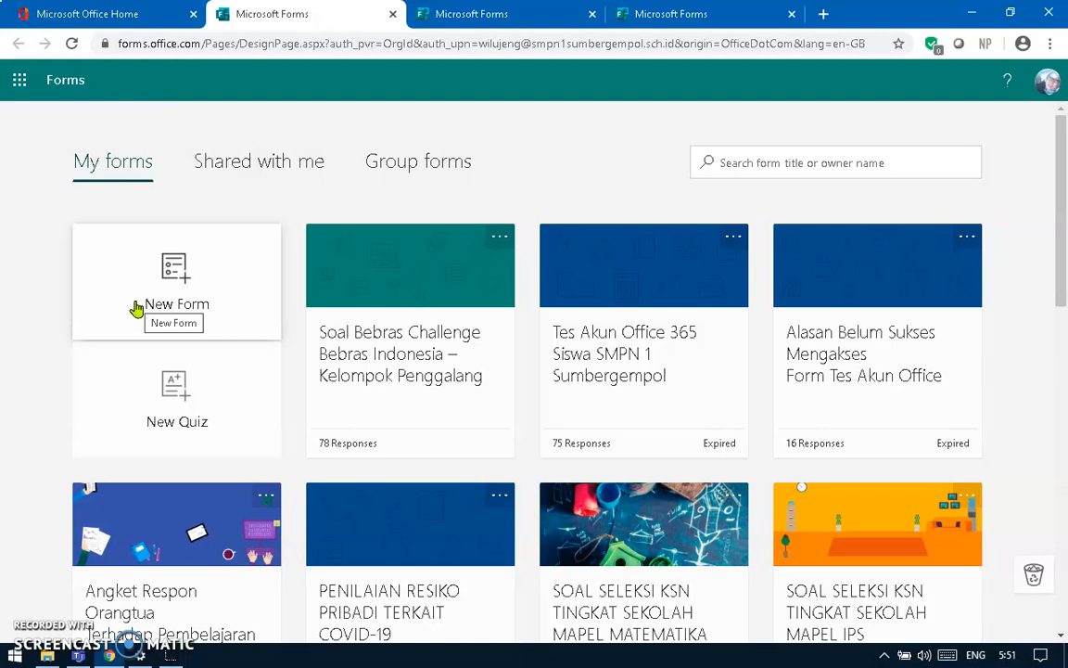
click(127, 445)
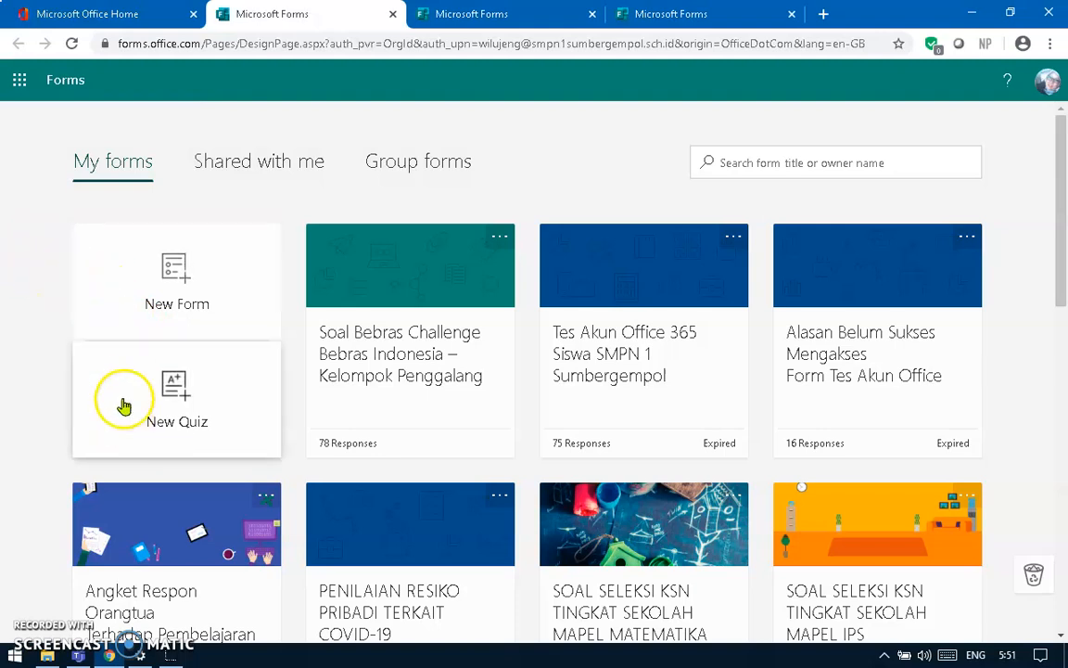
click(469, 16)
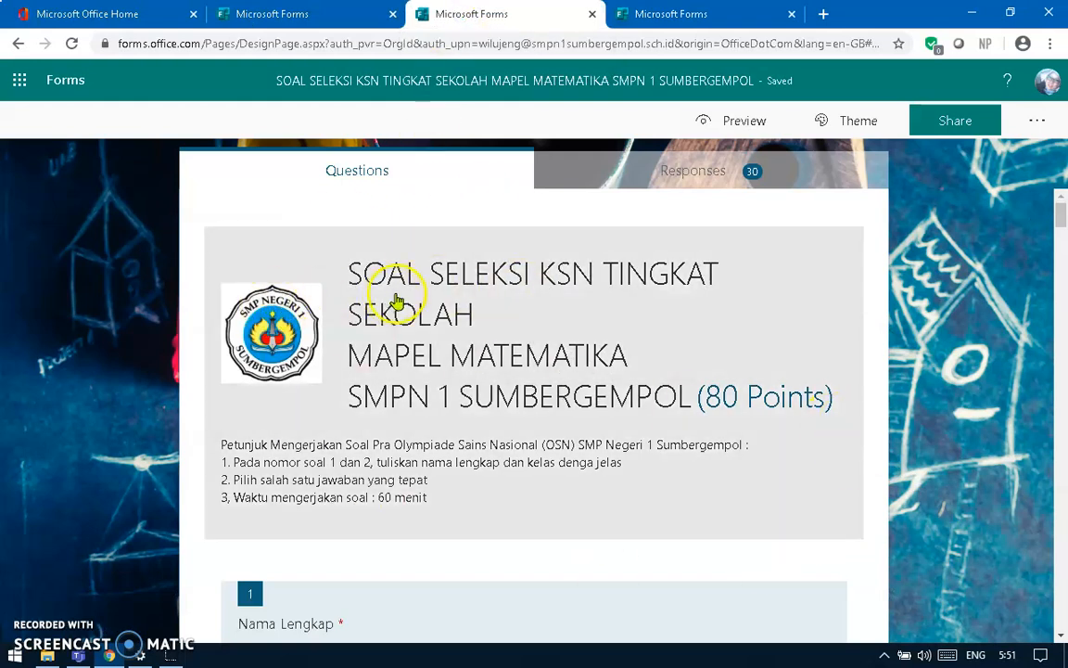
click(665, 15)
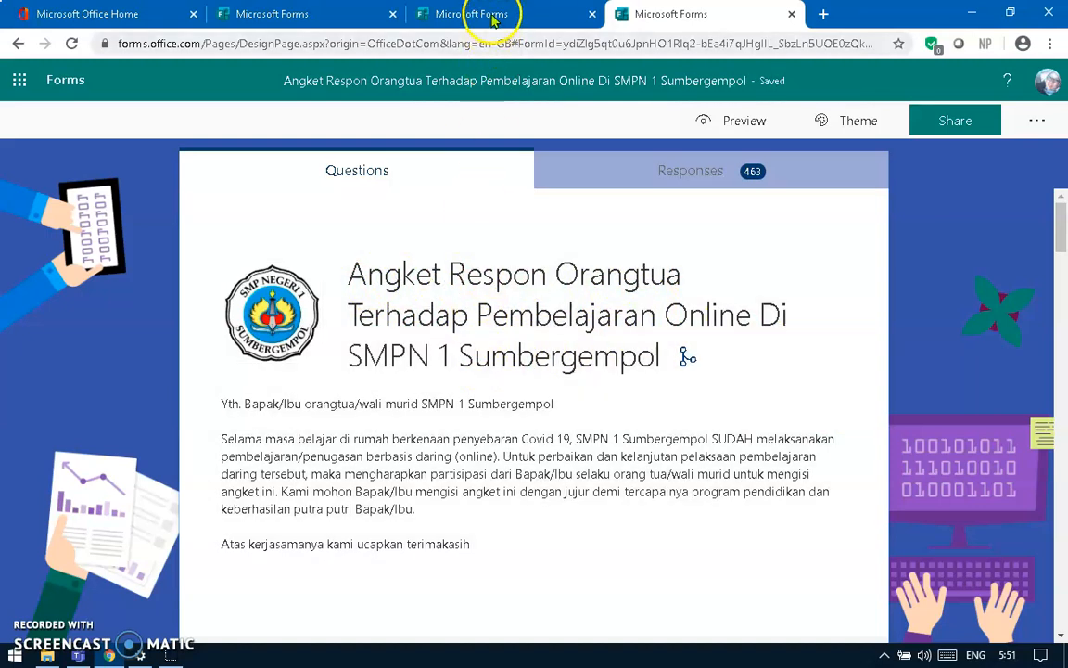
- Go through the mathematics quiz's questions and open question 3 to examine its answer options, correct-answer marking and points setting
click(491, 14)
scroll(628, 314, down, 1)
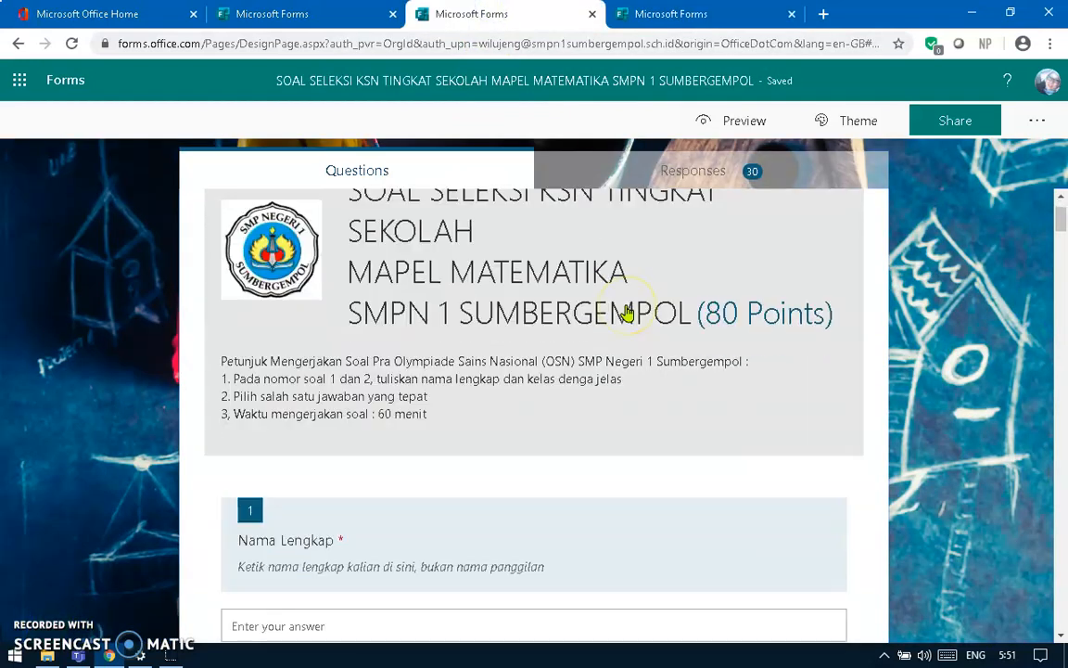
scroll(628, 313, down, 2)
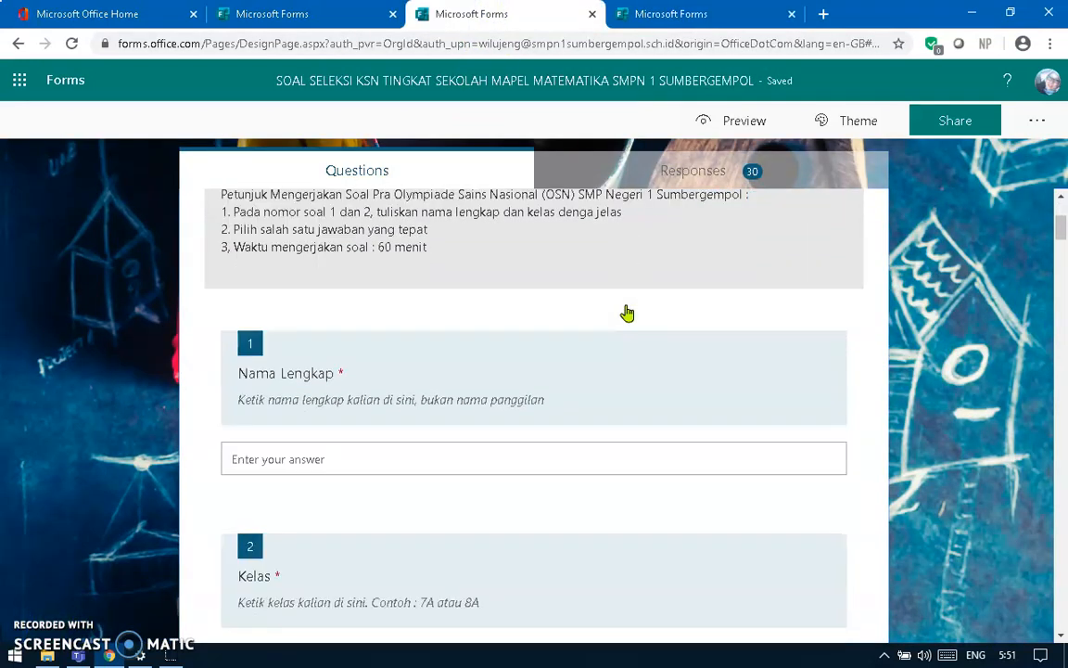
scroll(628, 313, down, 2)
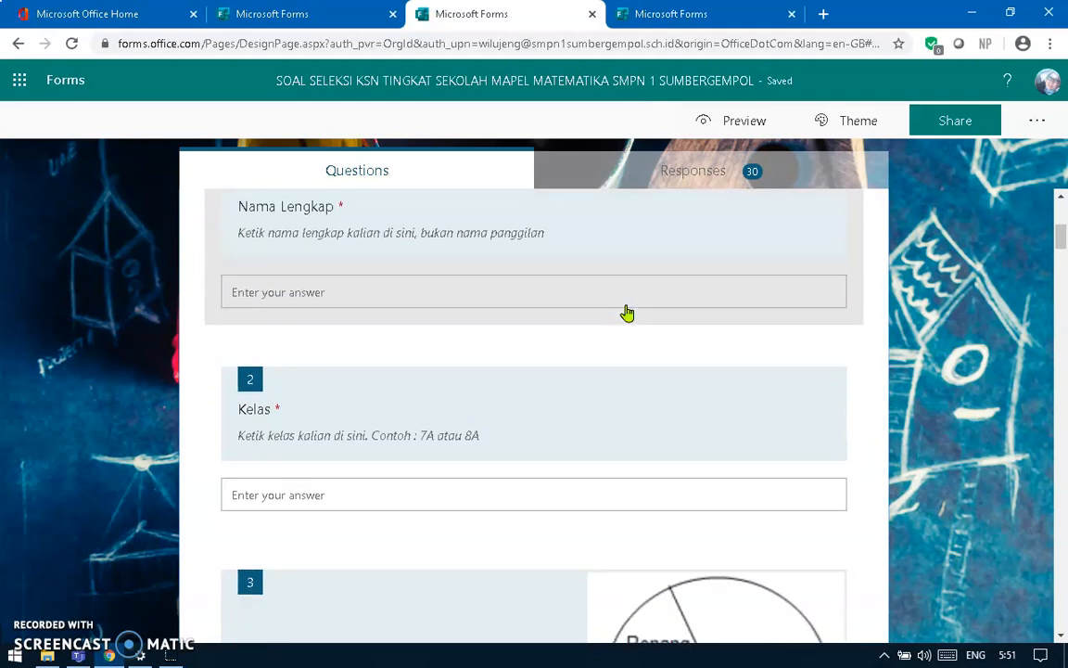
scroll(627, 314, down, 4)
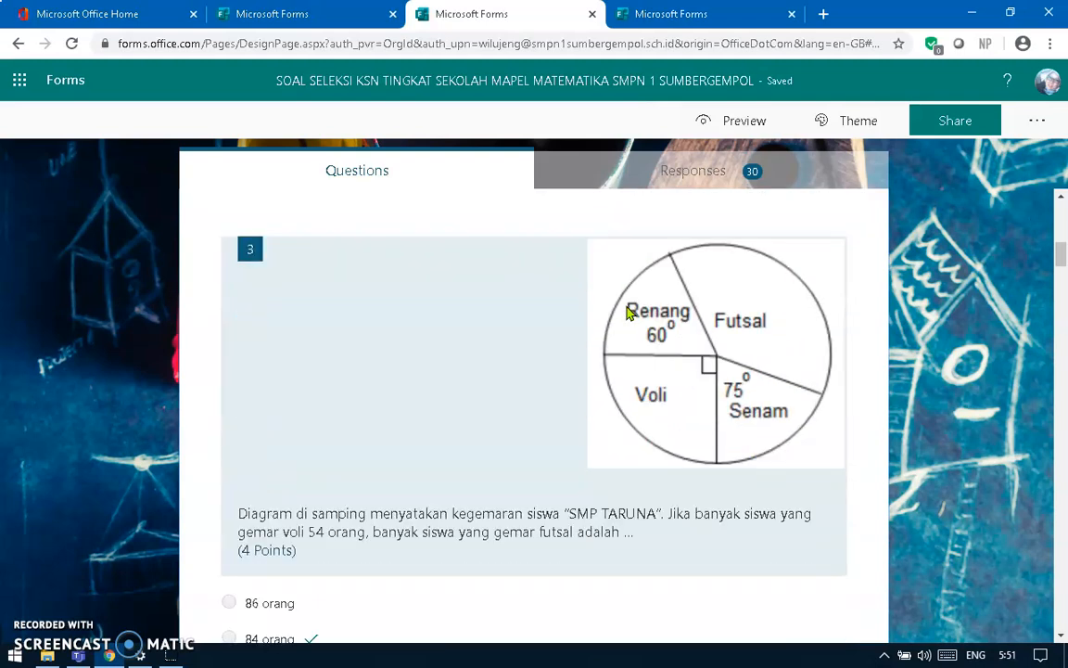
scroll(628, 313, down, 3)
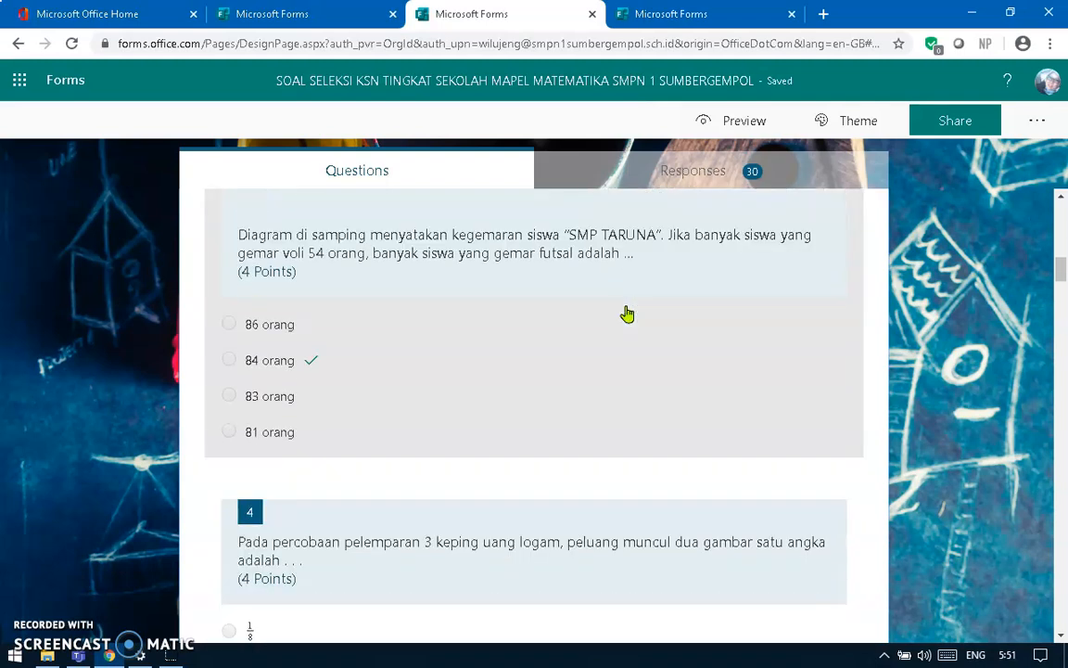
click(584, 317)
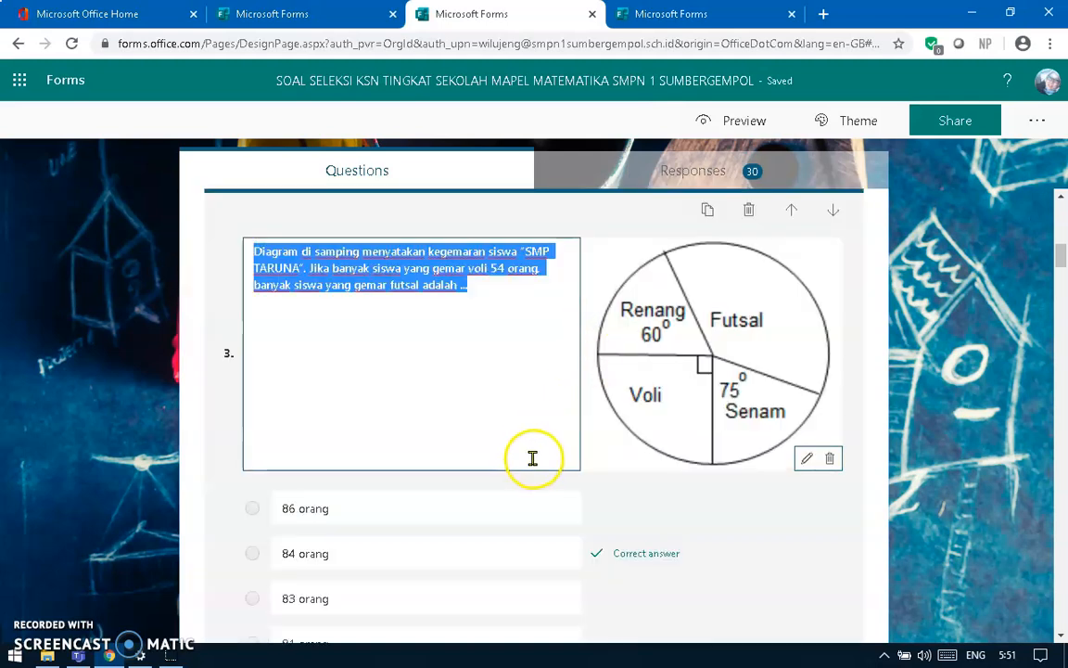
scroll(533, 458, down, 2)
scroll(377, 510, down, 1)
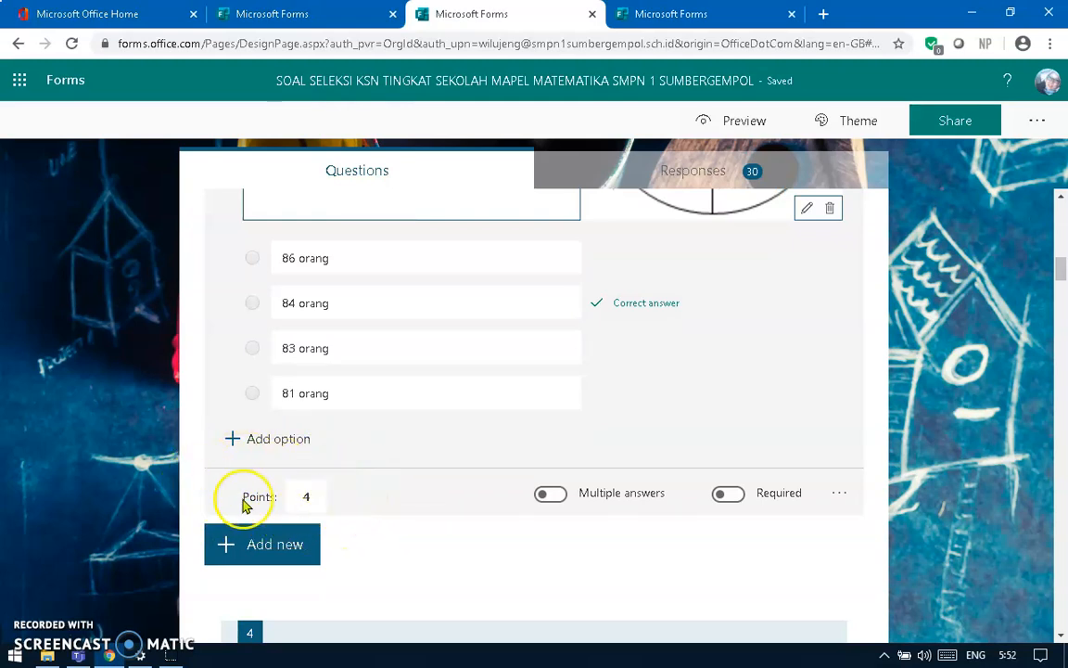
- Open question 4 of the parent survey "Angket Respon Orangtua" to examine its answer options and settings
click(672, 11)
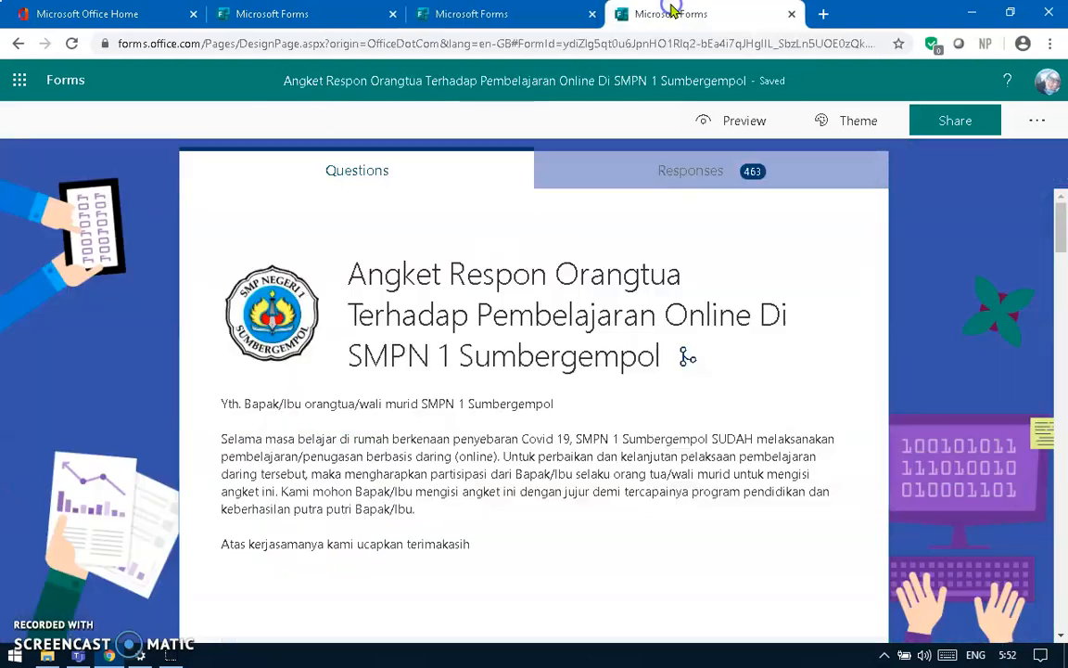
scroll(537, 425, down, 8)
scroll(536, 371, down, 3)
click(314, 339)
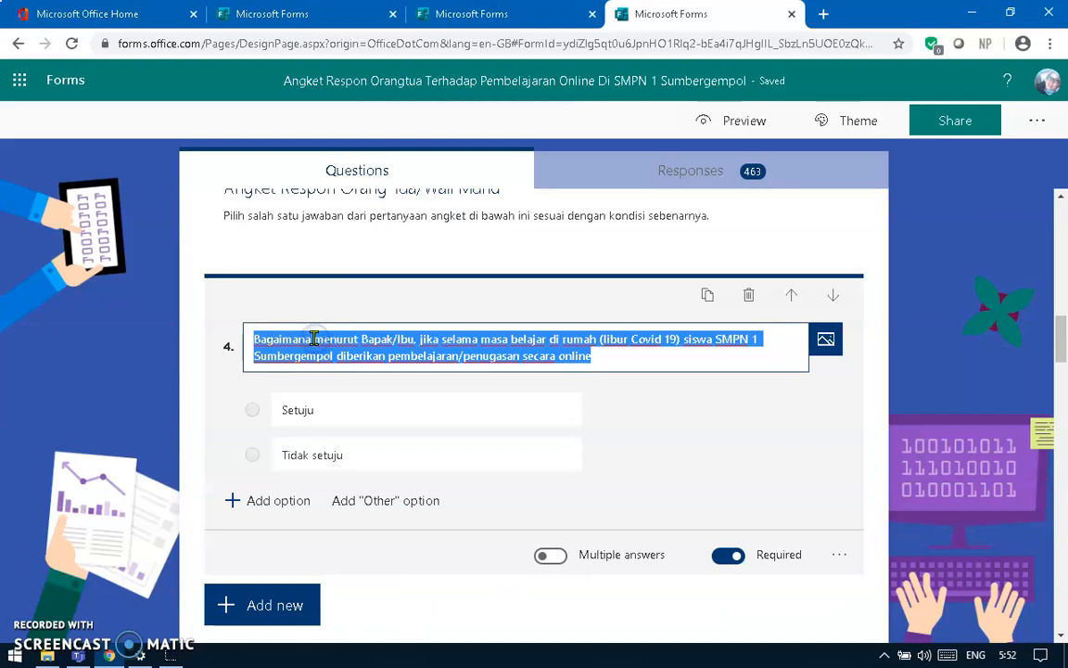
click(420, 548)
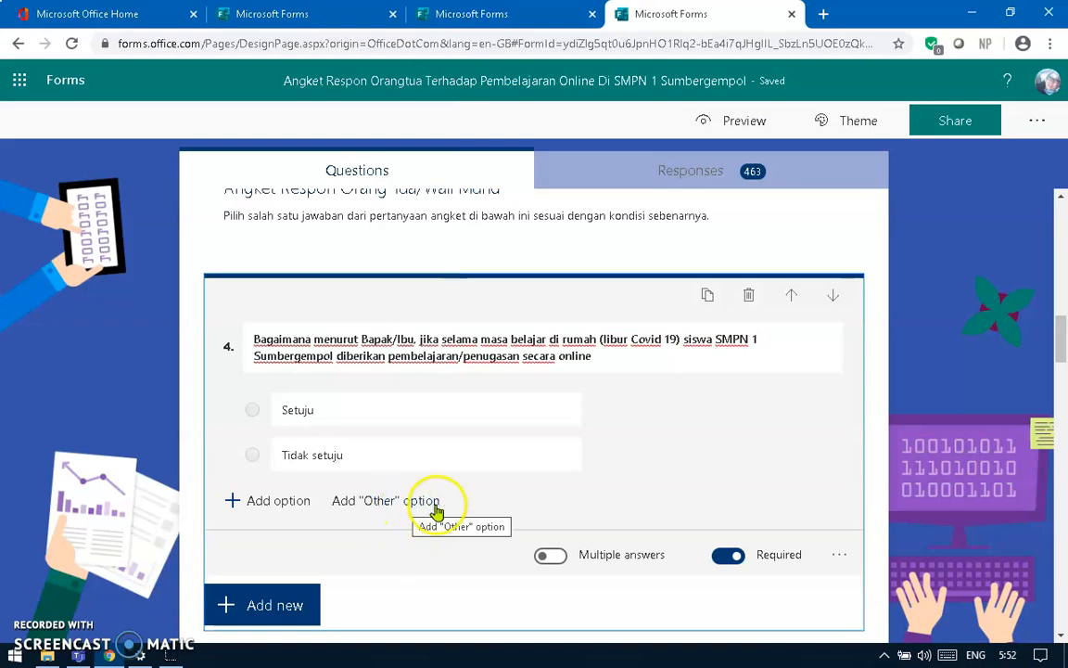
- Review the mathematics quiz's response summary, including the per-question charts and the Excel export option
click(494, 20)
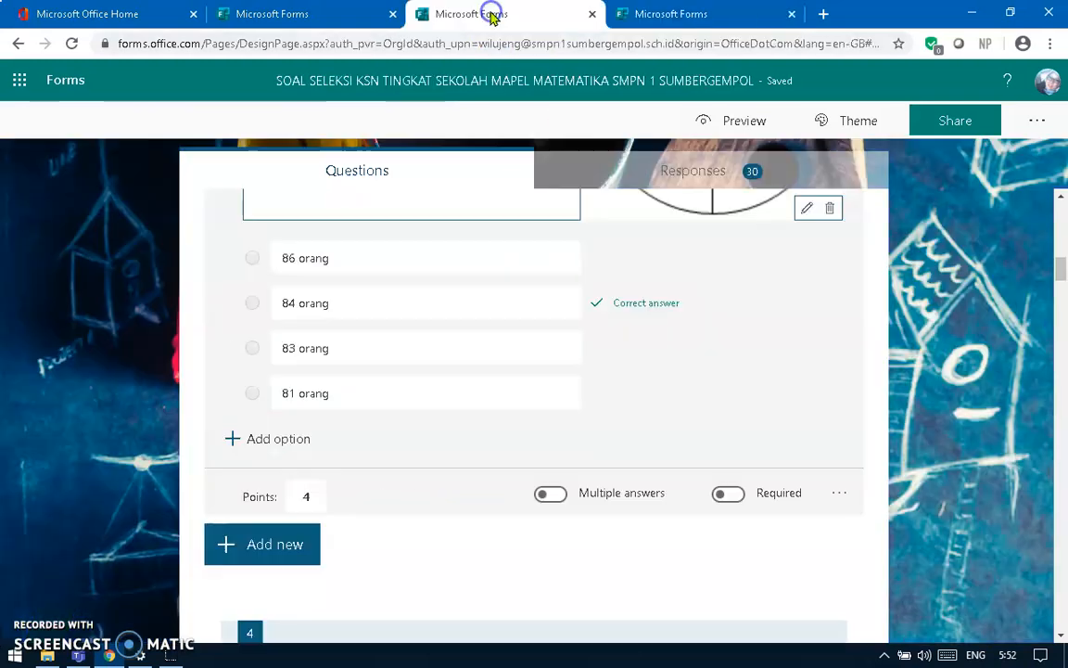
click(631, 176)
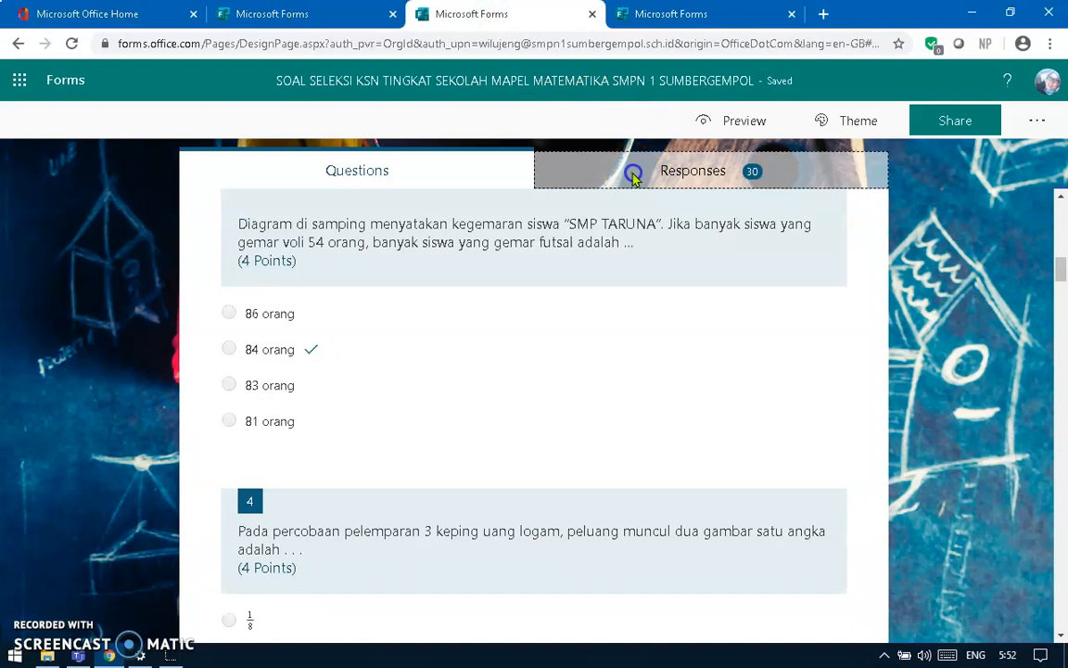
scroll(622, 359, down, 1)
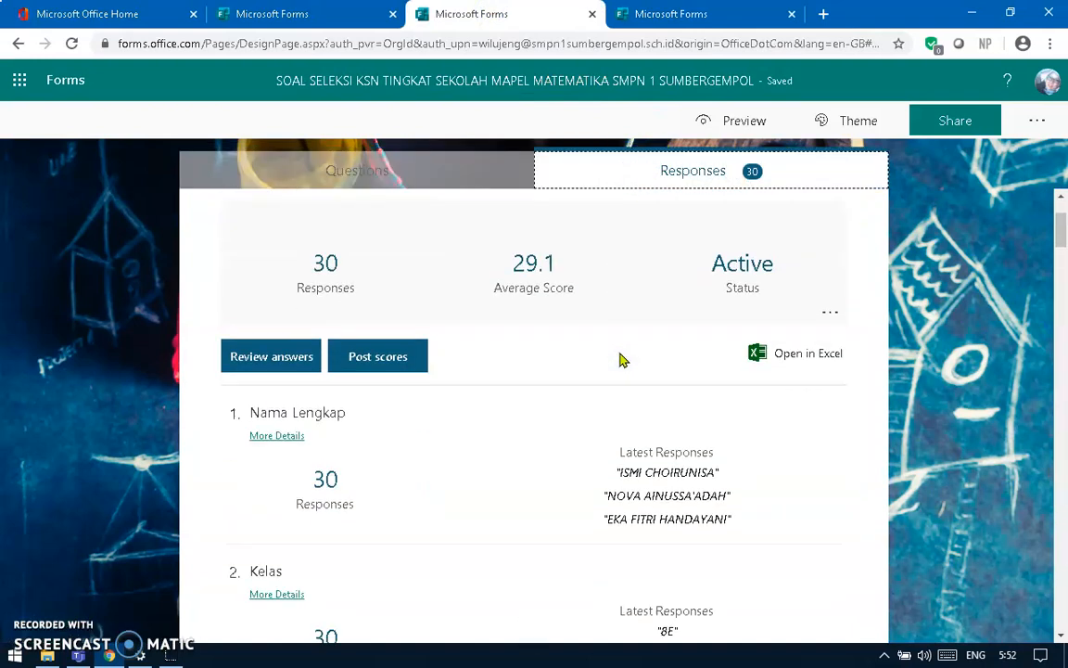
scroll(625, 388, down, 1)
scroll(577, 399, down, 5)
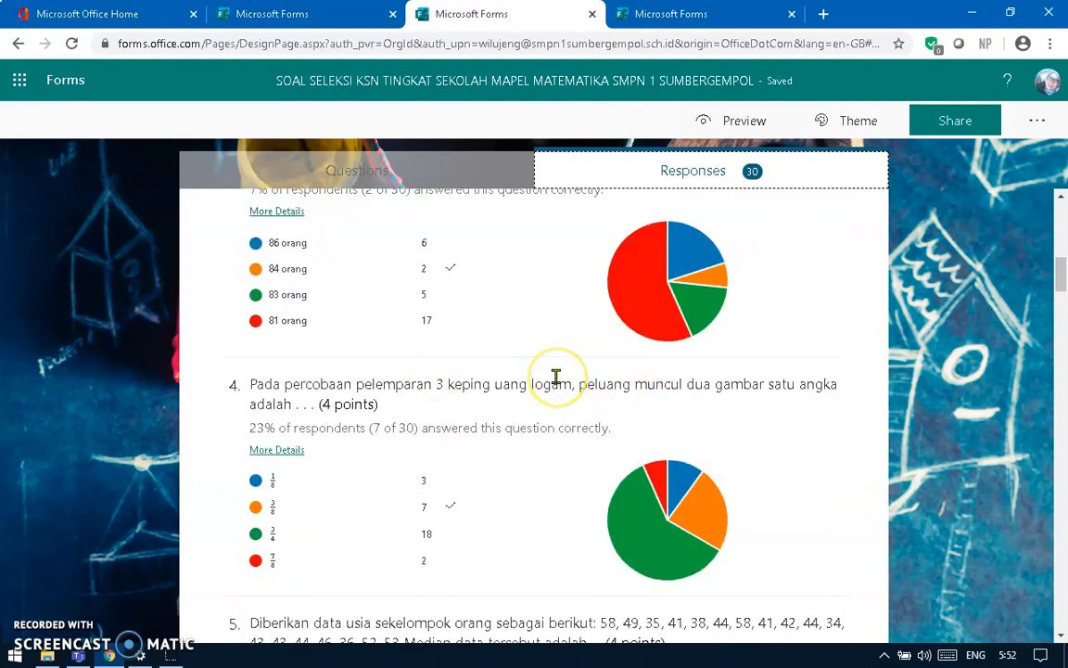
scroll(555, 376, up, 7)
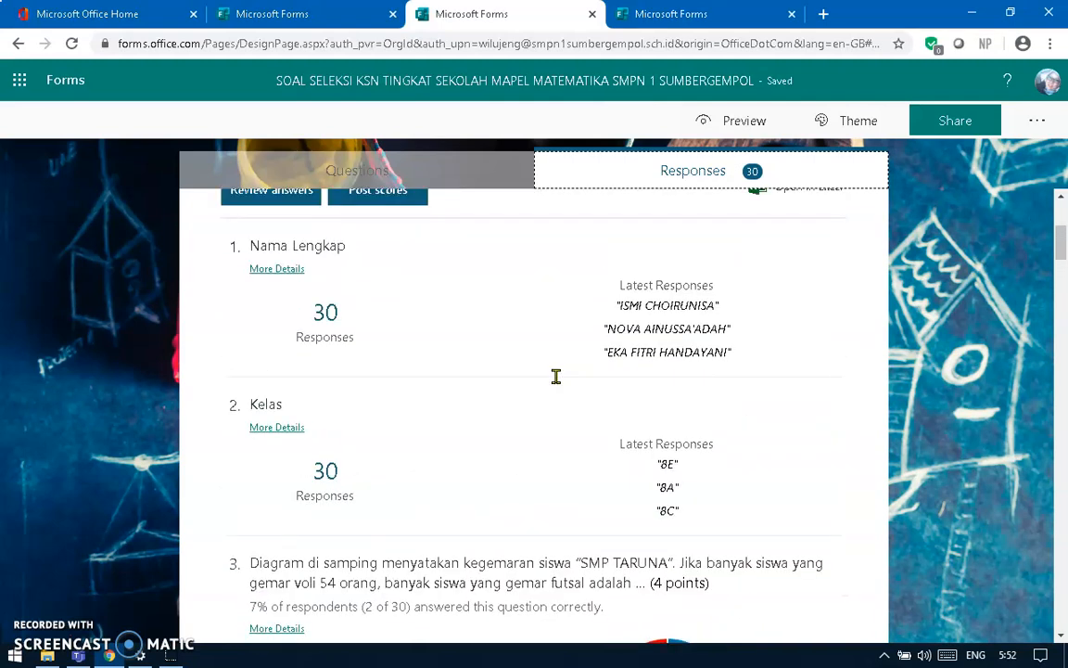
scroll(556, 375, up, 1)
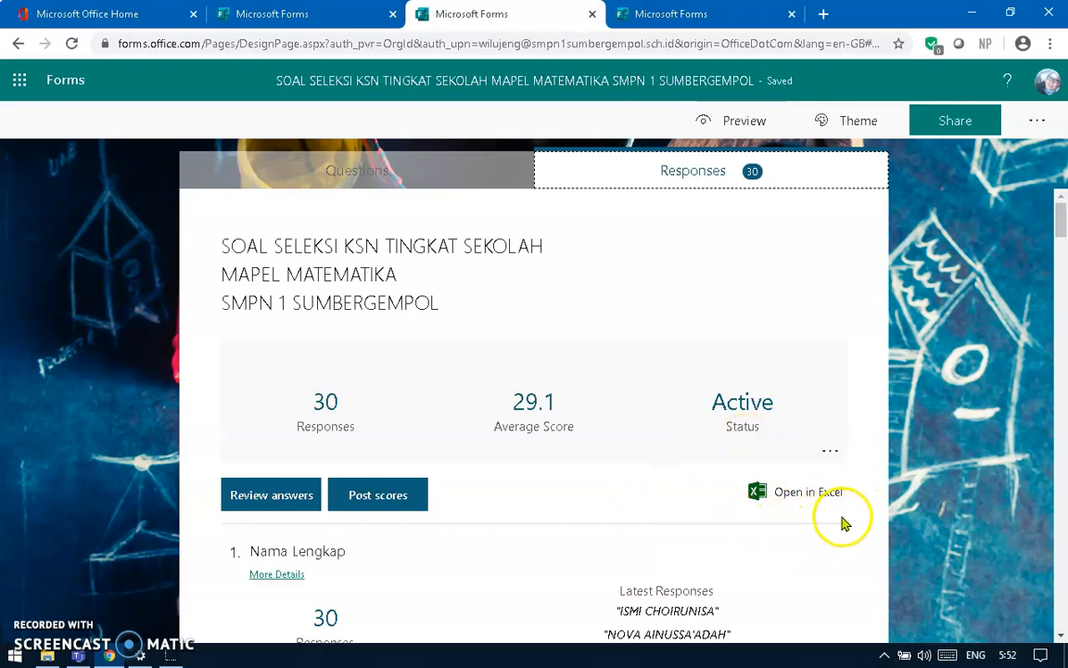
click(795, 493)
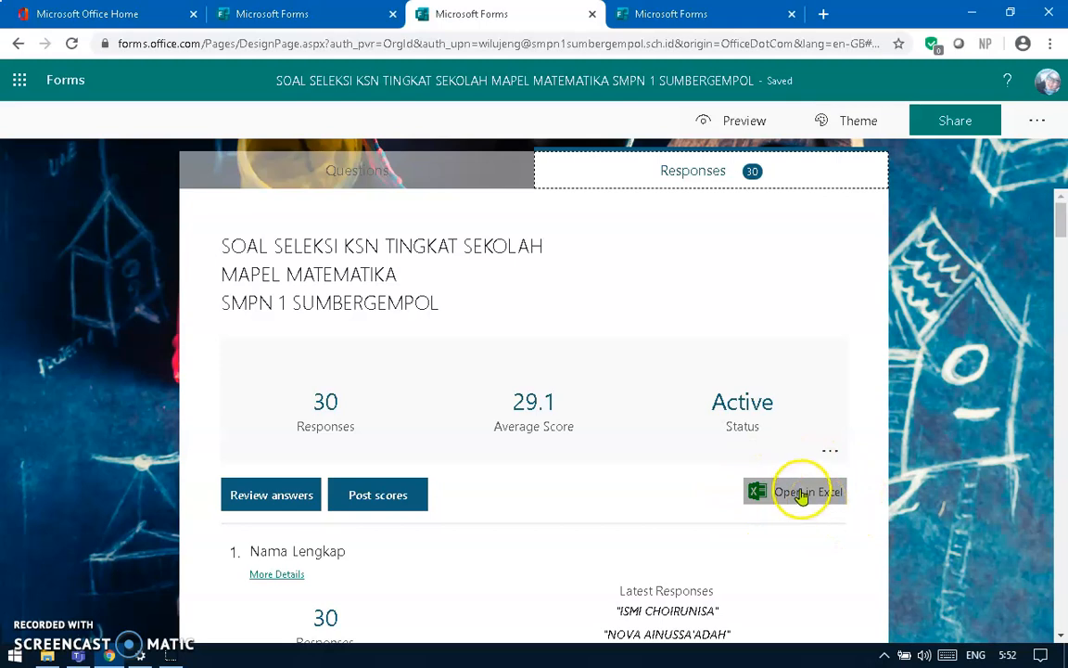
- Review the response summary of the parent survey "Angket Respon Orangtua"
click(655, 15)
click(655, 172)
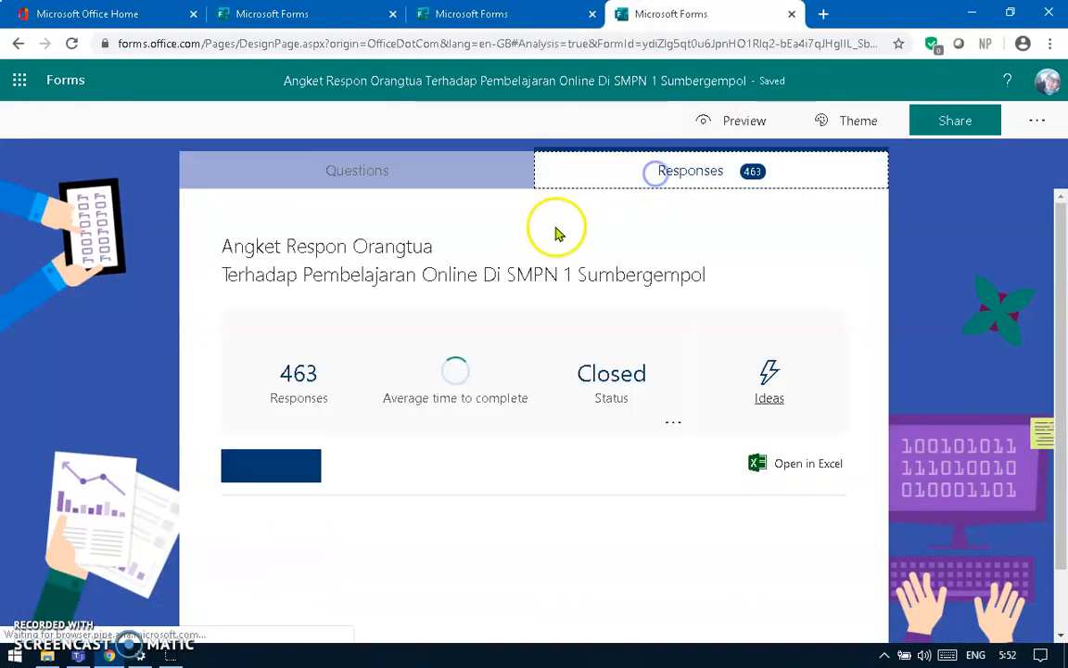
scroll(533, 487, down, 2)
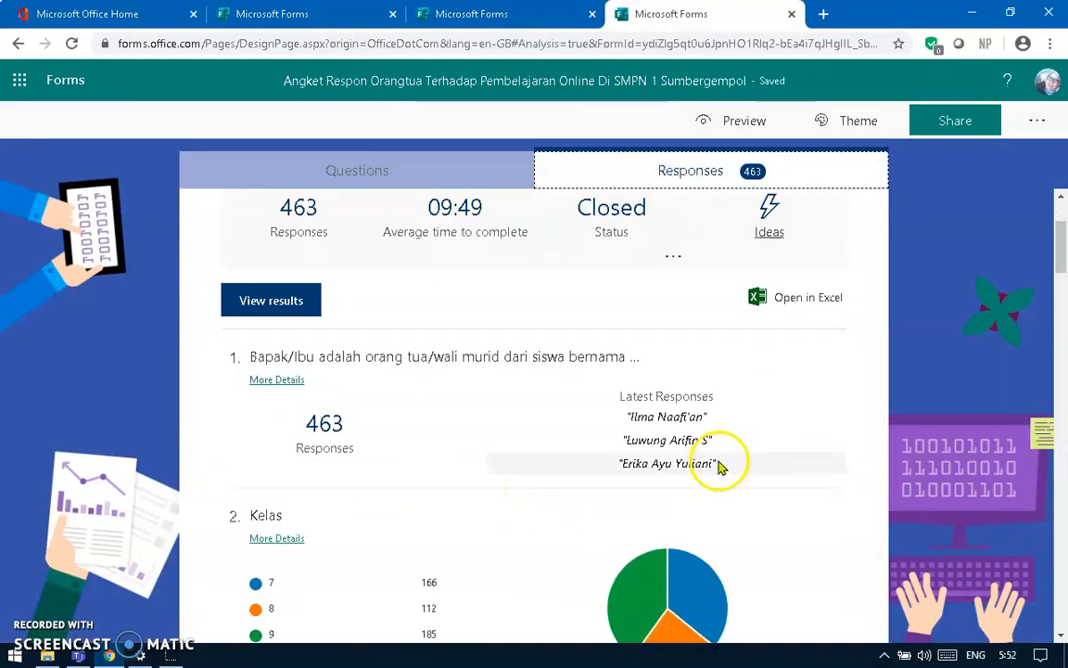
scroll(728, 439, up, 1)
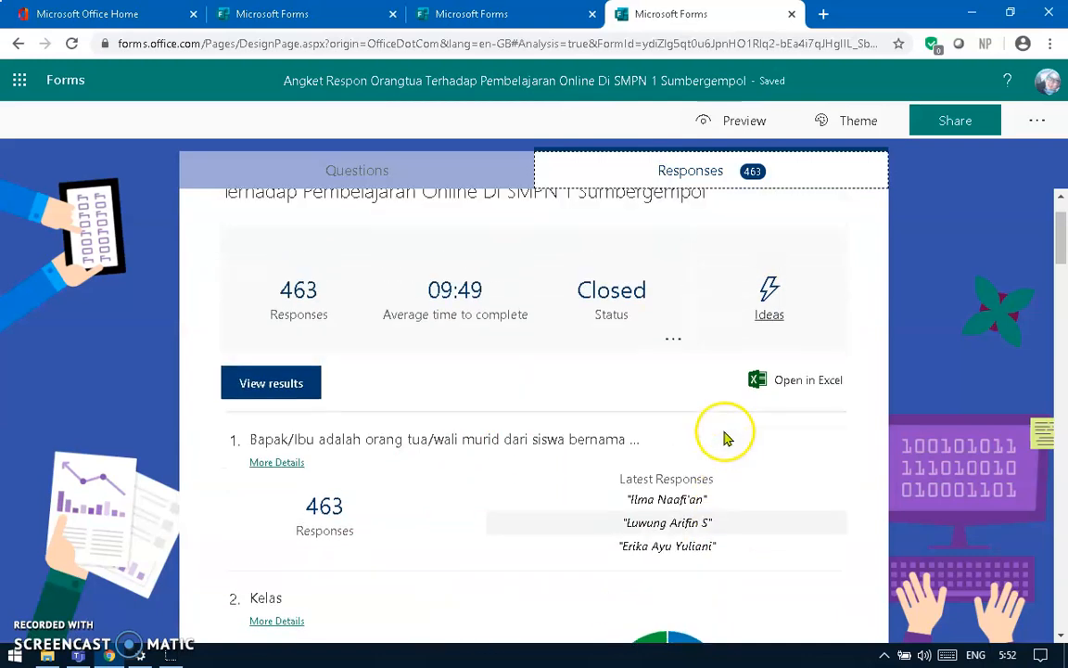
- Create a new blank form and title it "Judul Form (pendaftaran siswa baru)"
click(269, 15)
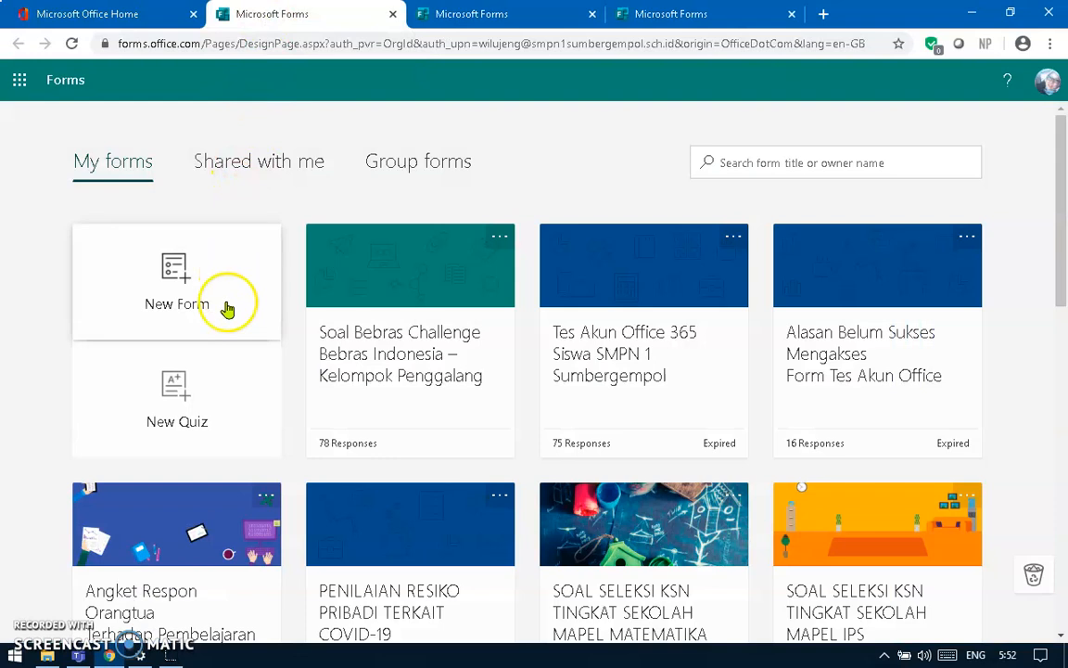
click(172, 279)
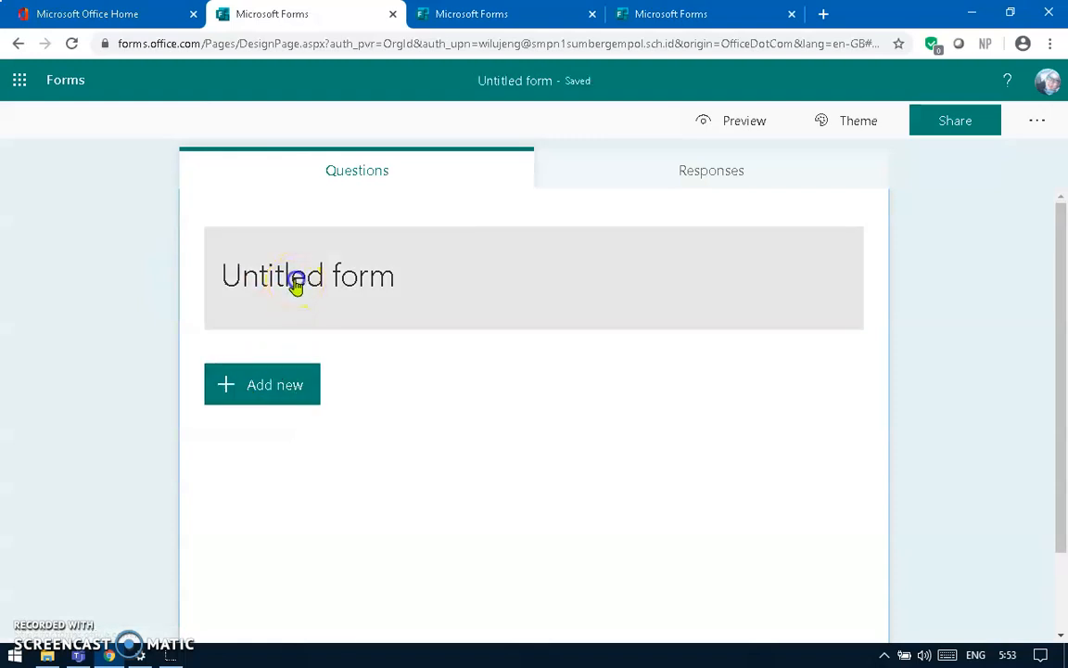
click(297, 281)
text(Jud)
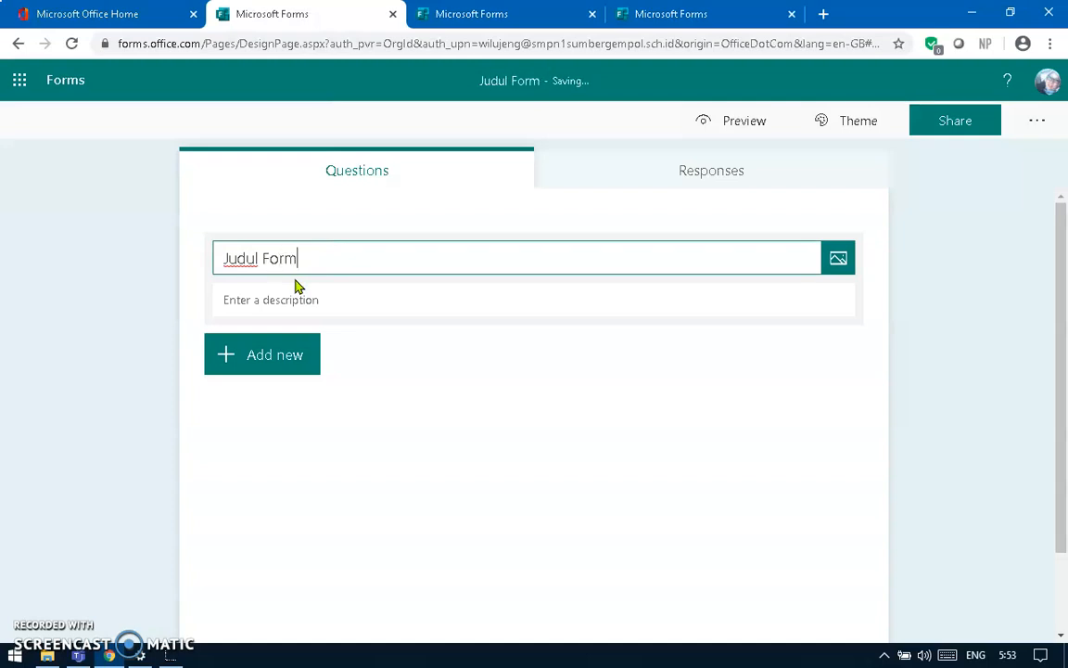
text(ul Form (pendaftaran siswa baru))
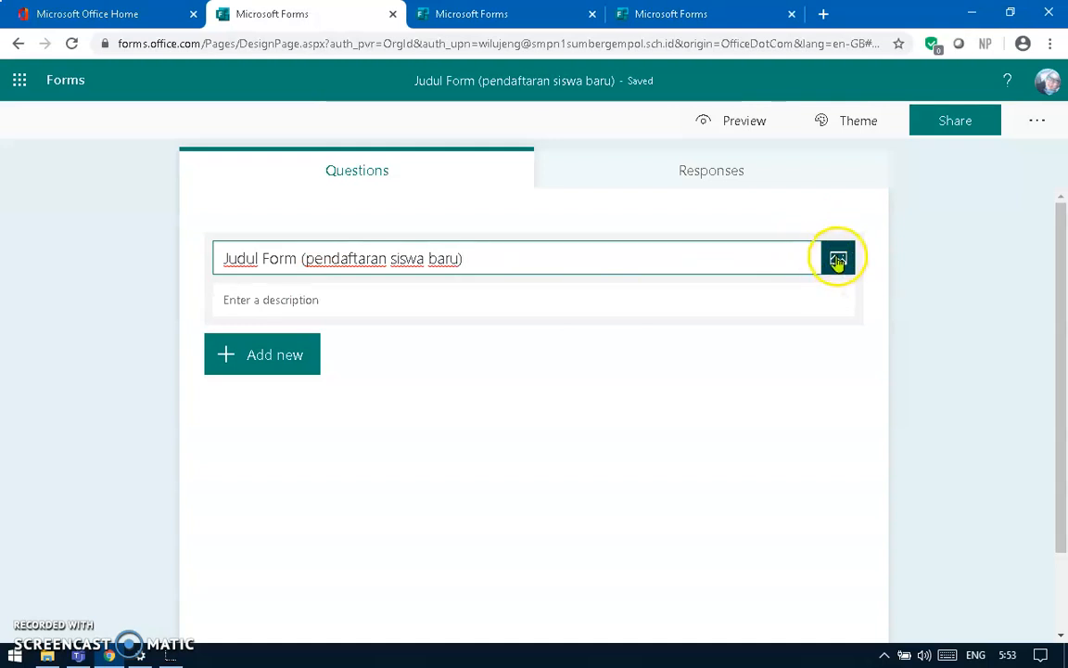
- Search Bing images for "siswa baru" to find a picture for the form title
click(837, 259)
click(740, 232)
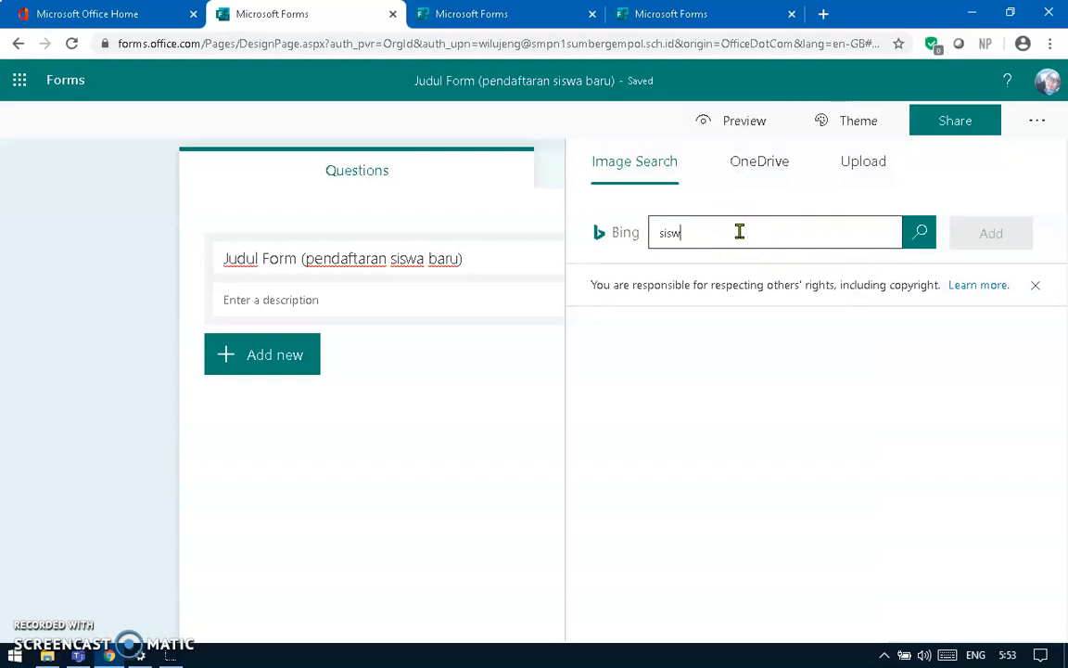
text(siswa baru)
click(923, 233)
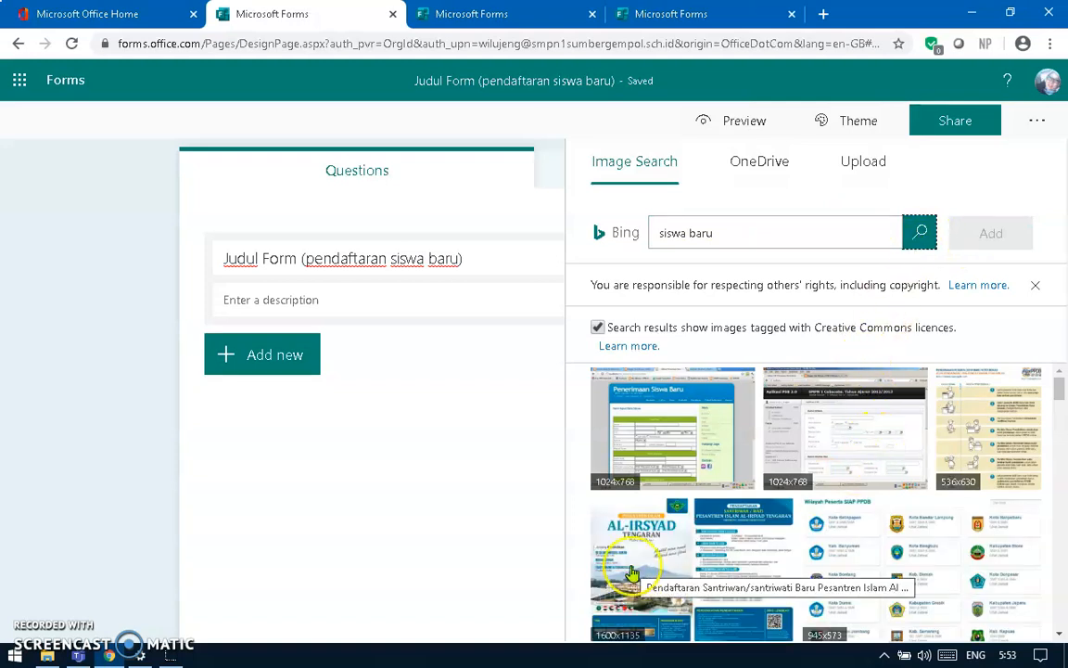
- Insert the pink-bannered 1200x630 image from the search results above the form title, and delete it again
scroll(901, 453, down, 1)
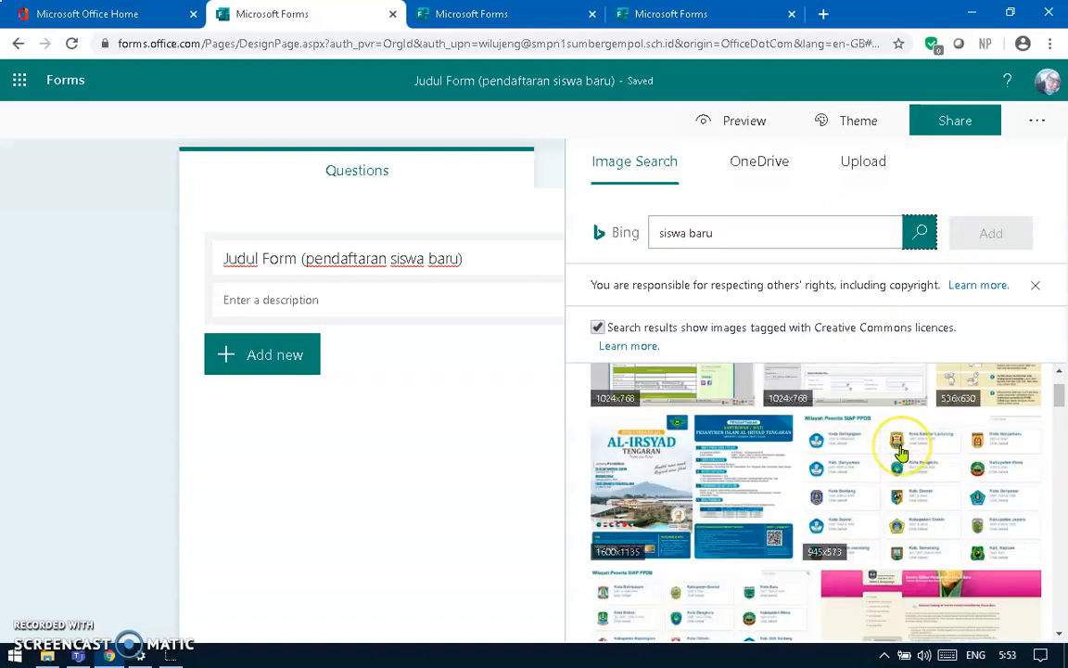
scroll(901, 453, down, 3)
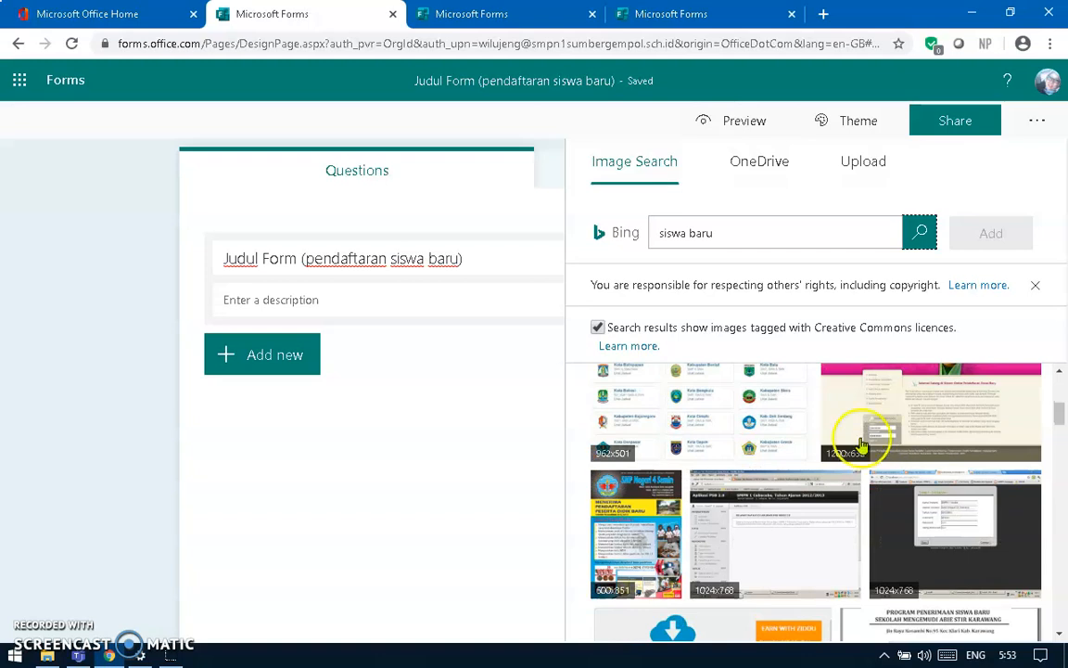
click(945, 424)
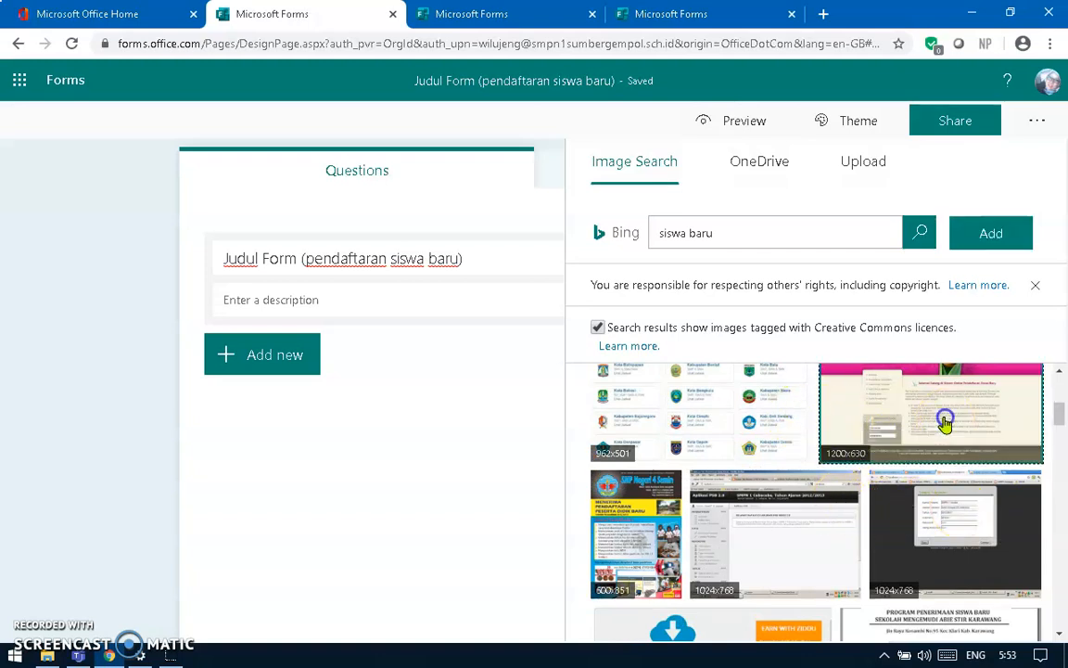
click(985, 233)
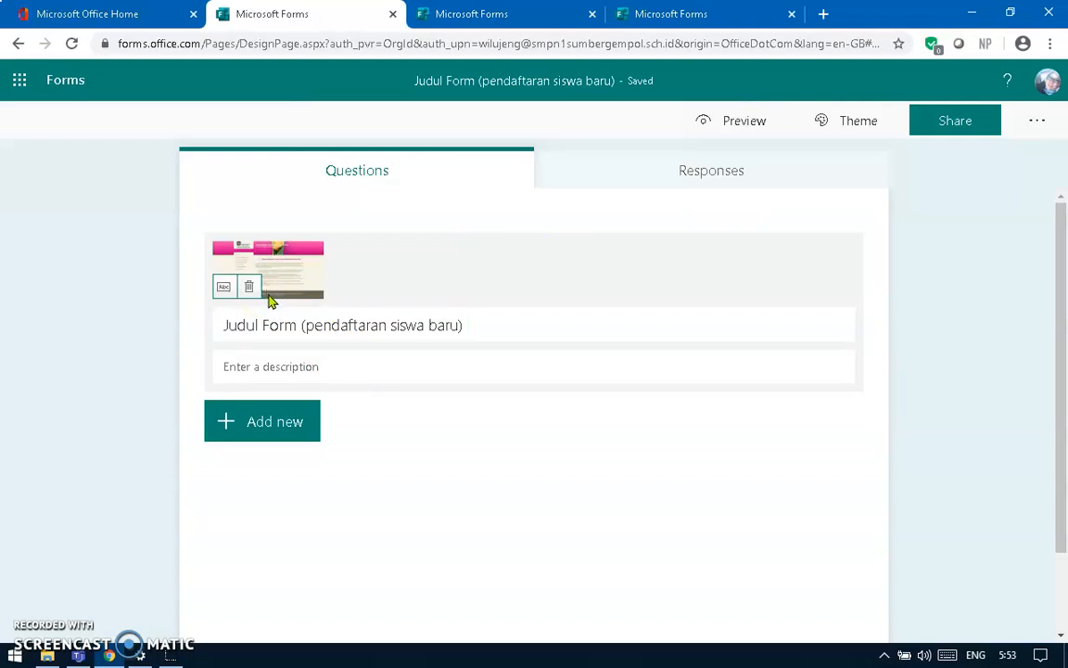
click(250, 292)
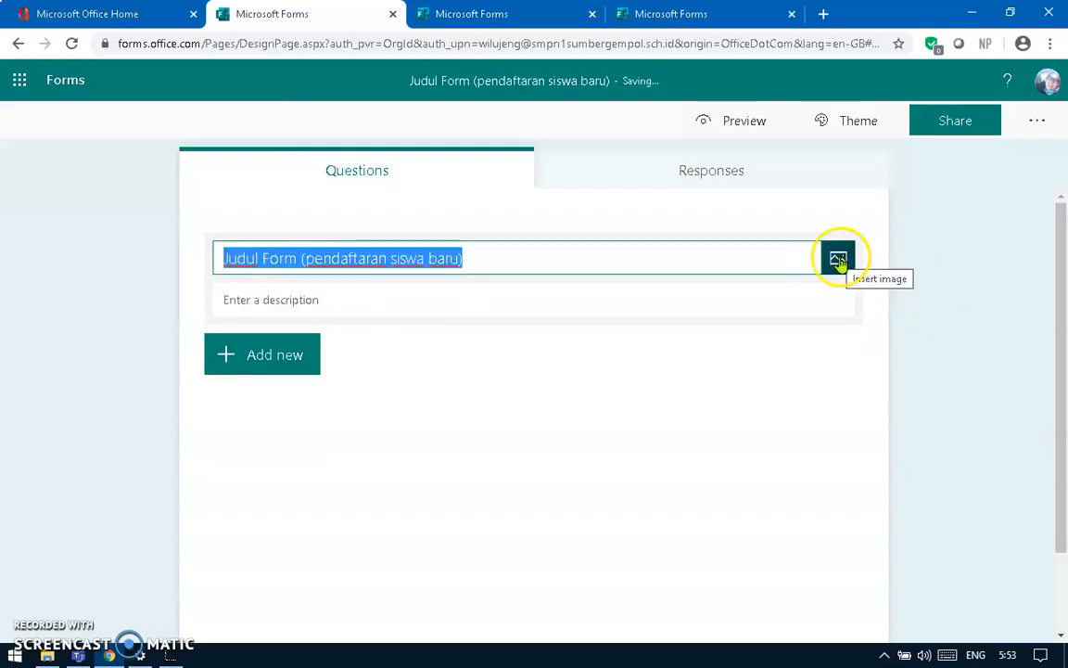
- Insert domain.PNG from the Downloads folder as the form title image and enter the description "diskripsi singkat tengang form ini"
click(839, 260)
click(871, 167)
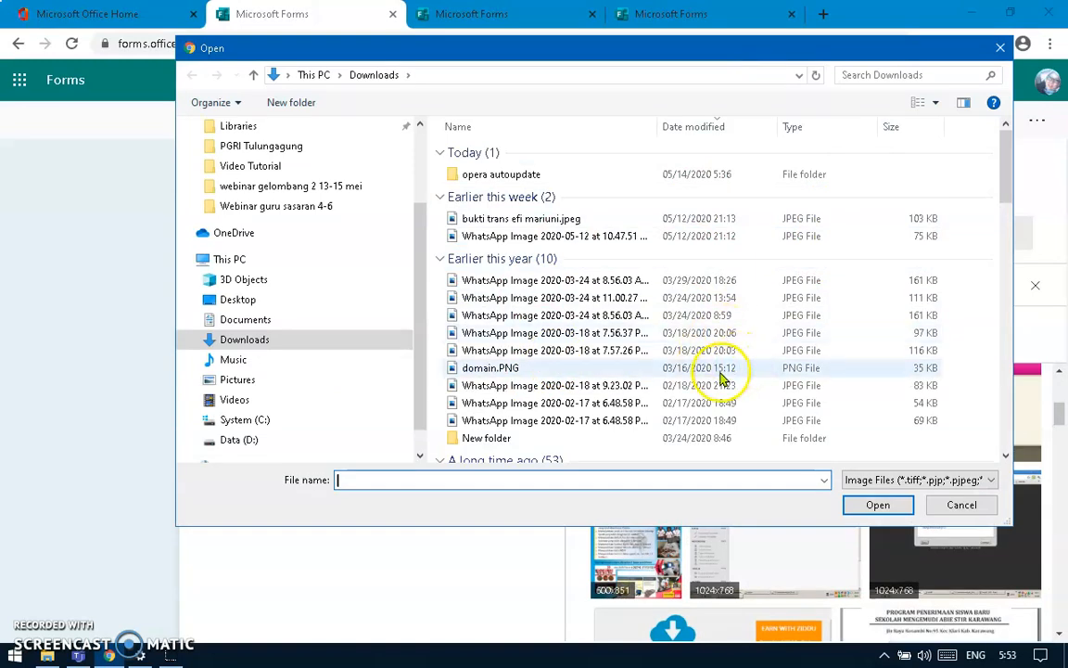
click(516, 369)
click(881, 505)
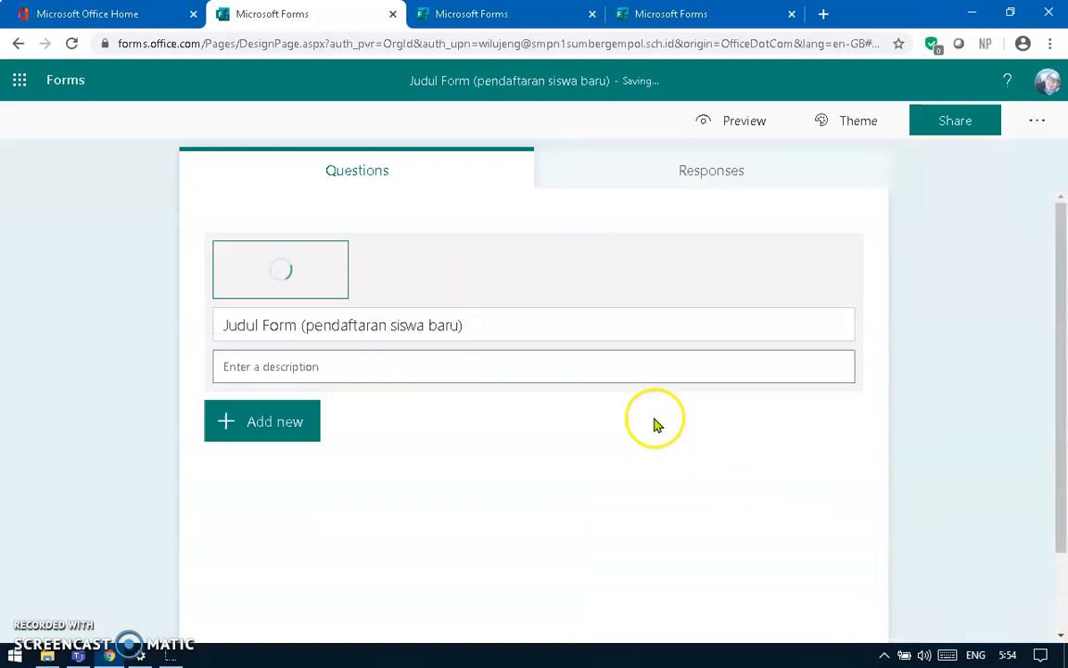
click(340, 366)
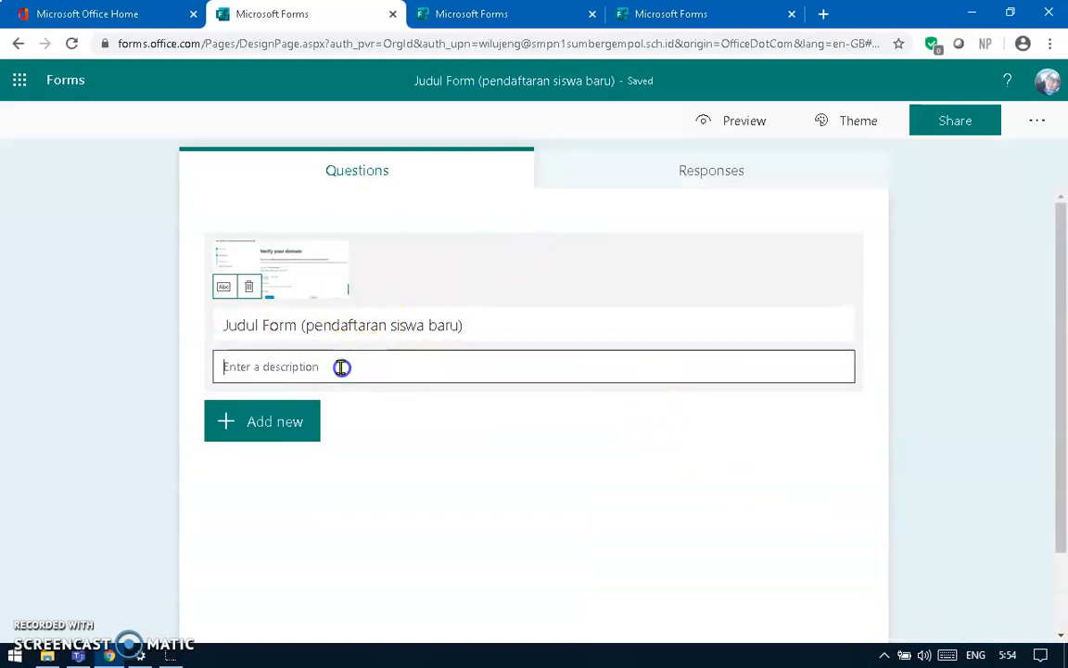
text(di)
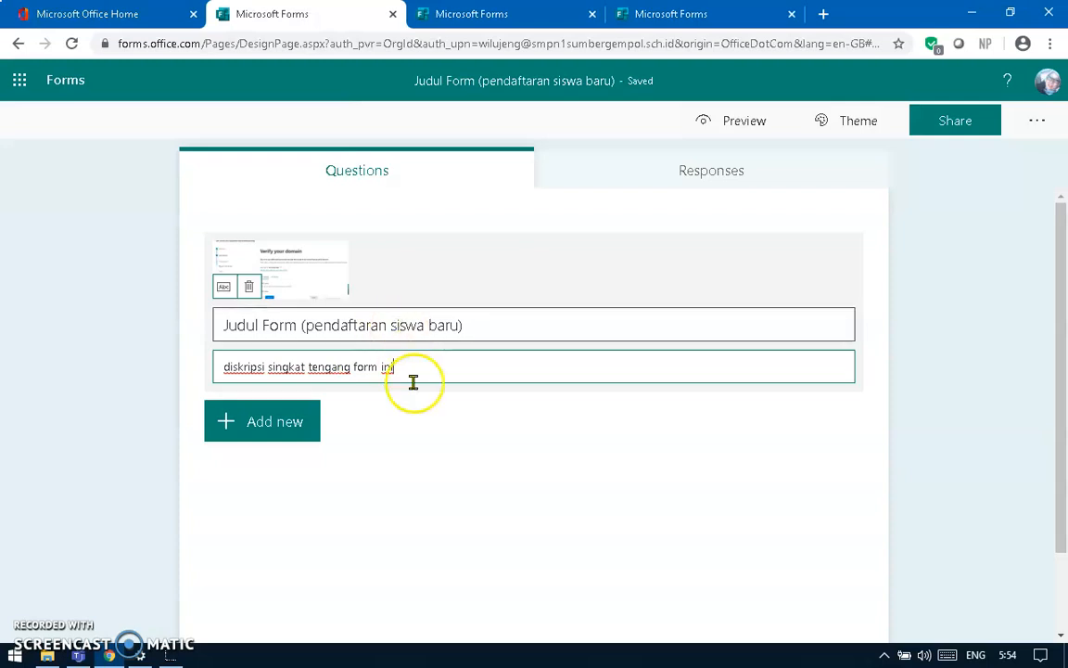
- Add a text question "Nama calon peserta didik" as the first question and make it required
scroll(406, 364, down, 1)
click(275, 322)
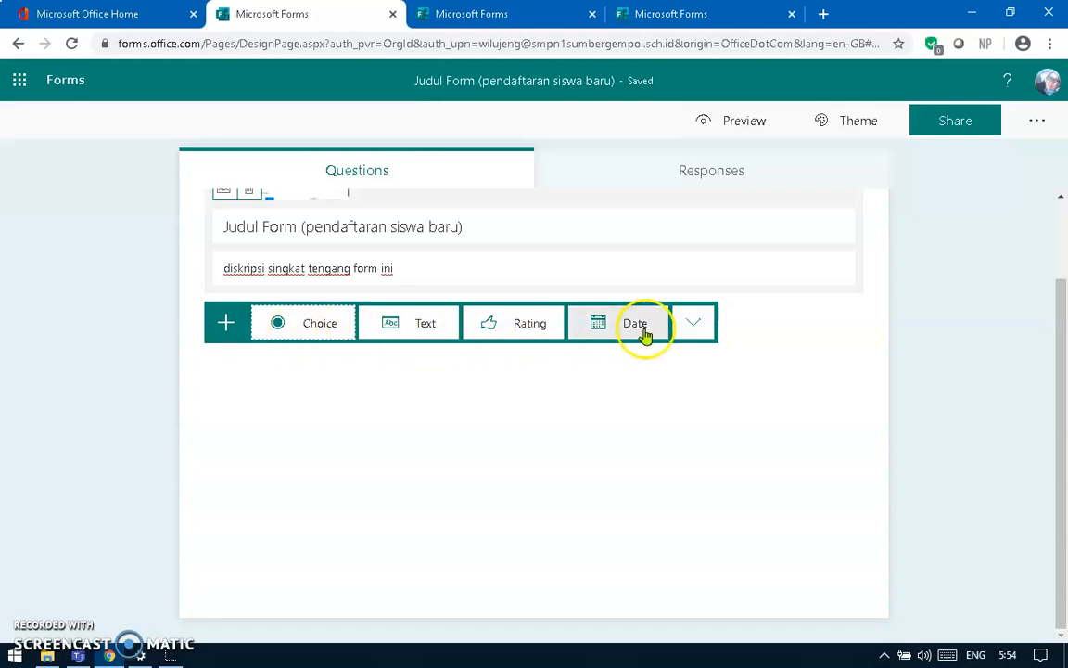
click(426, 324)
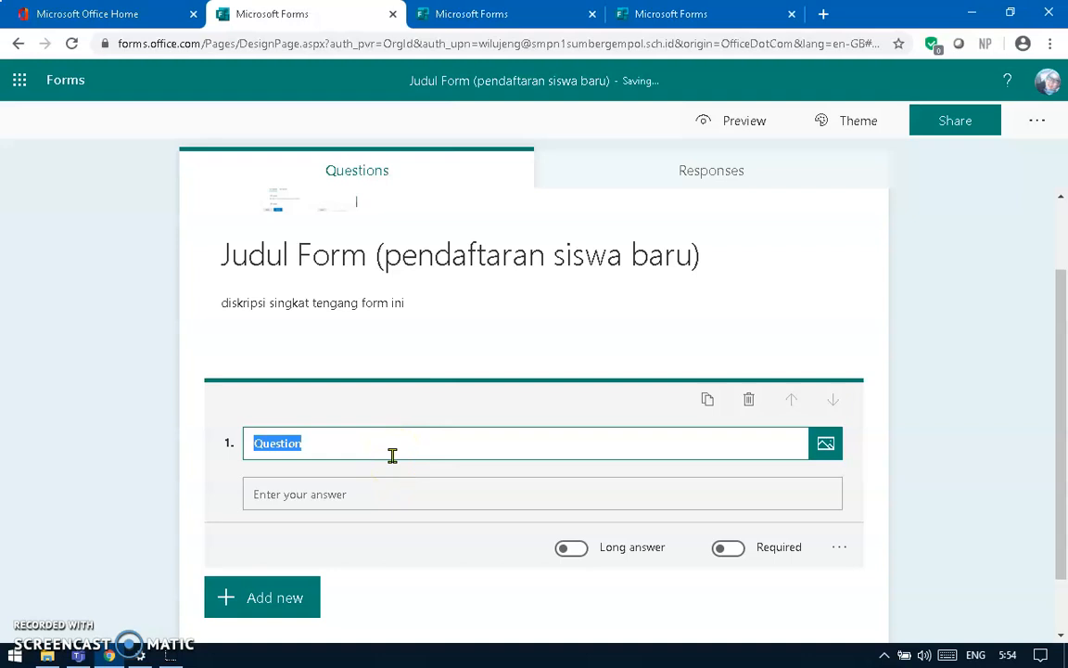
text(Nama calon peserta didik)
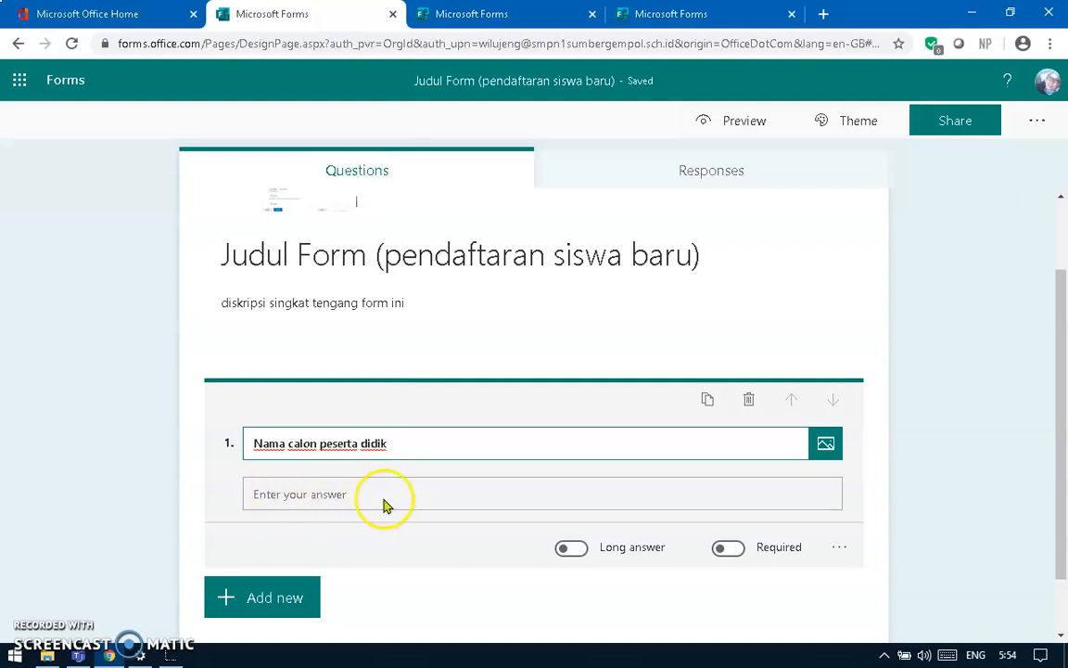
scroll(728, 593, down, 1)
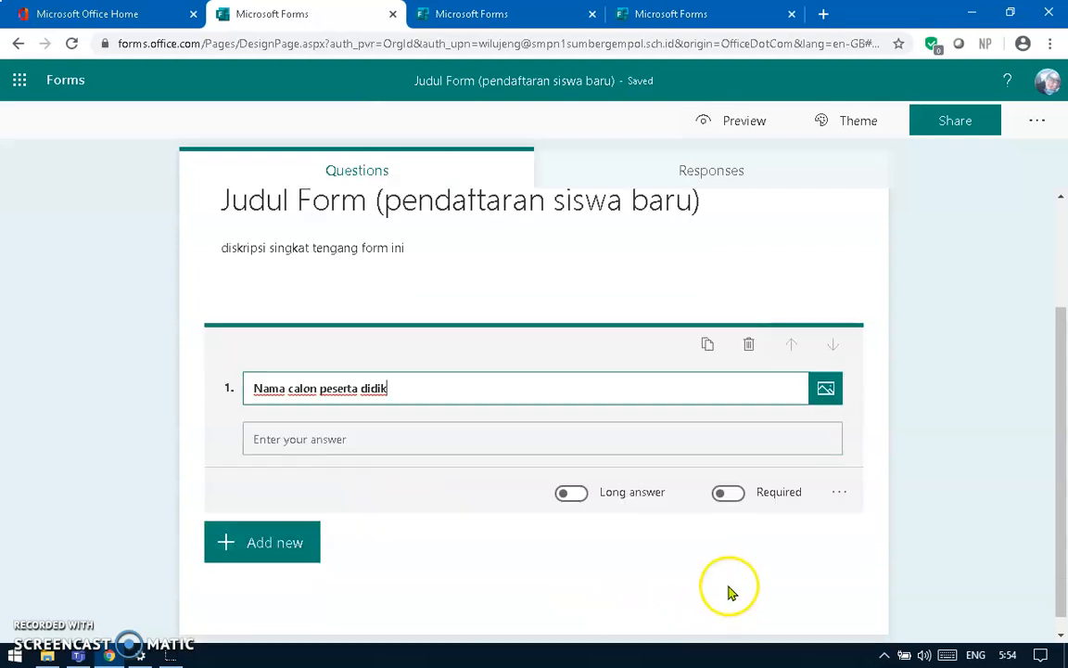
click(731, 495)
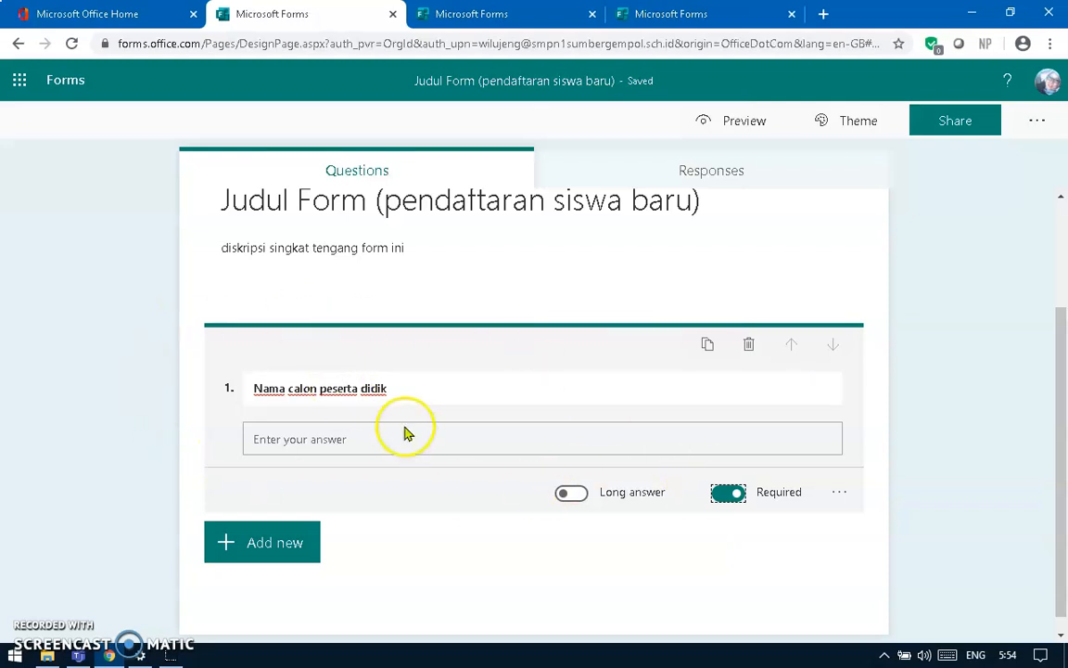
- Add a second text question titled "Tempat lahir" below the name question
scroll(441, 470, down, 1)
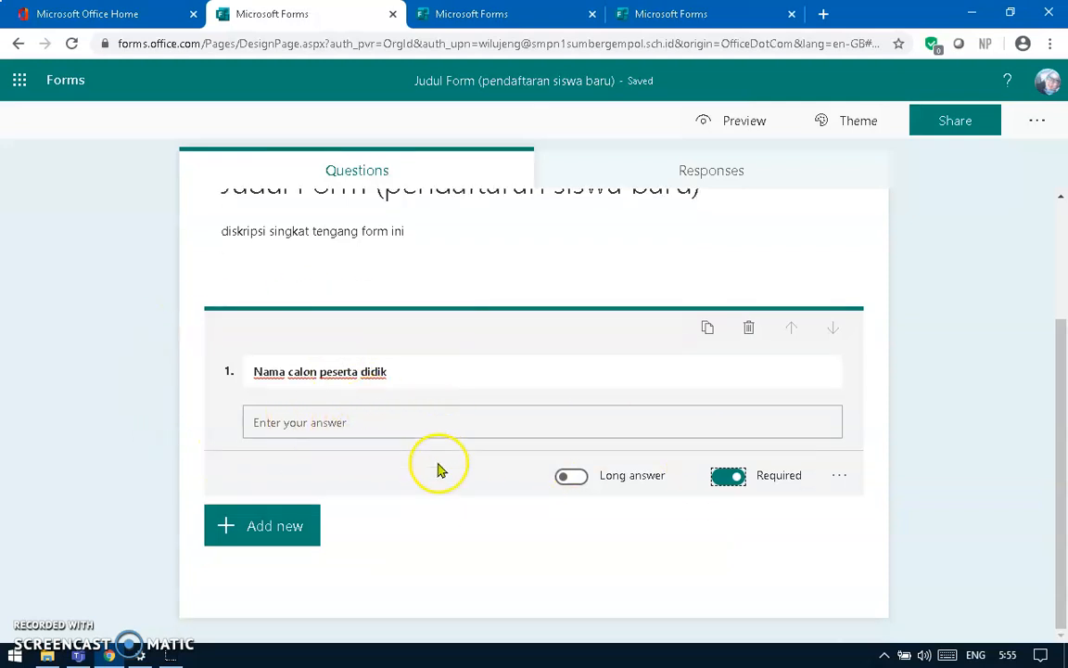
click(268, 532)
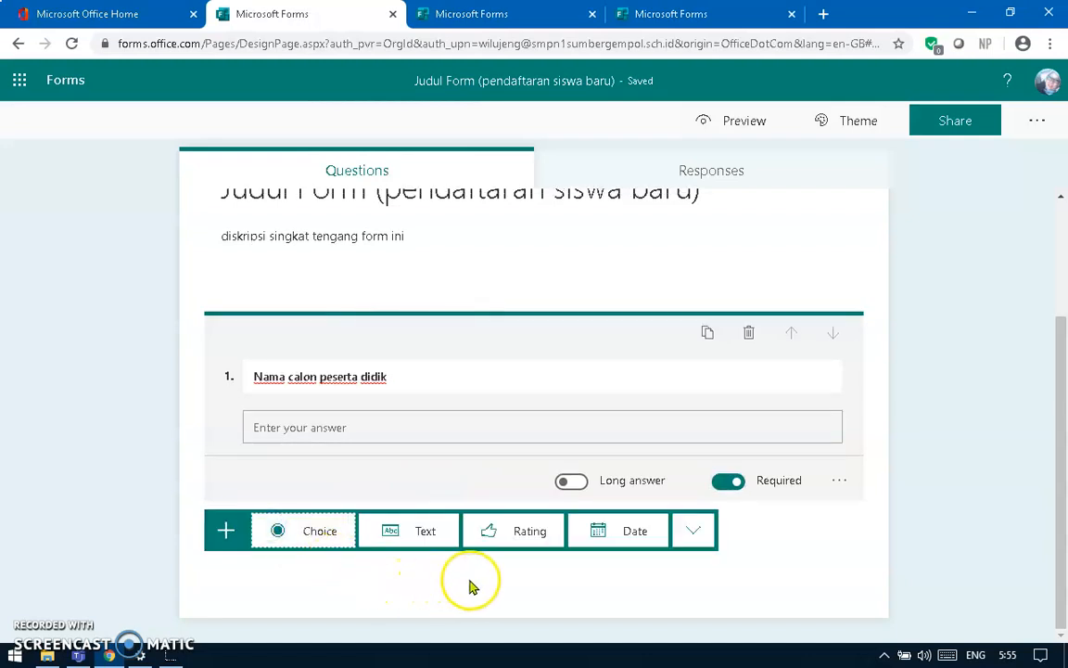
click(409, 538)
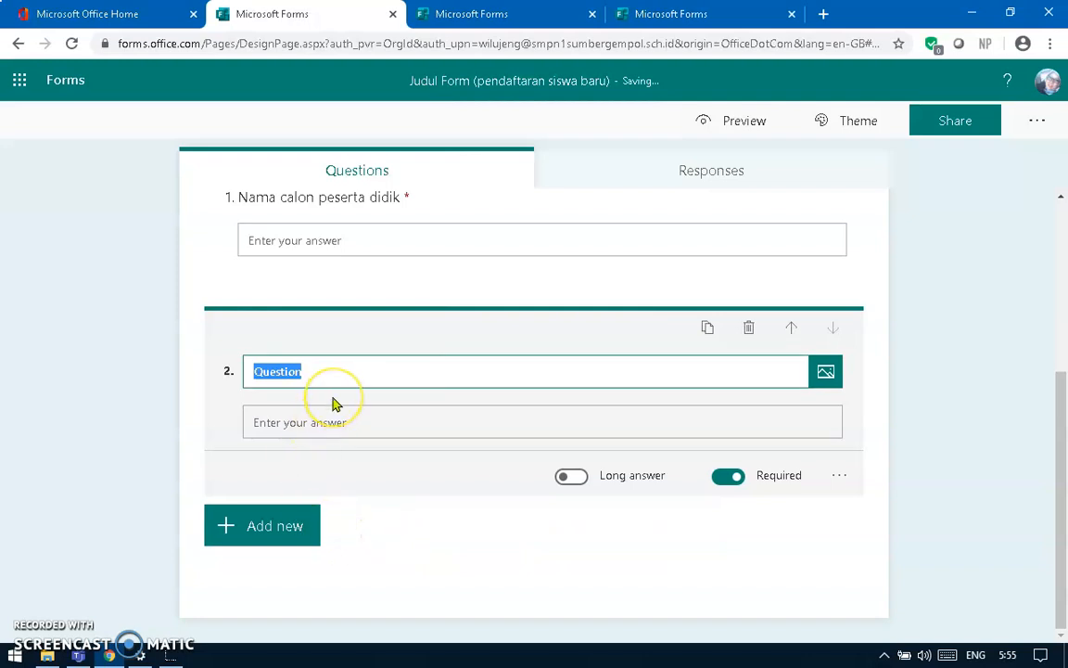
text(Tempat lahir)
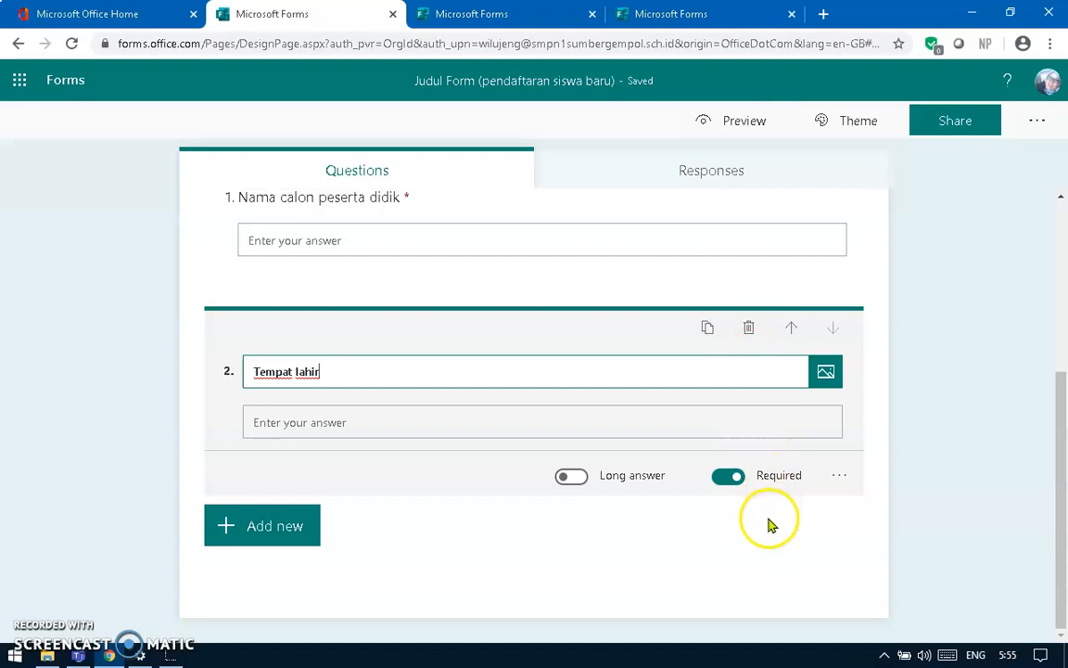
- Add a date question titled "Tanggal lahir" below "Tempat lahir"
click(256, 526)
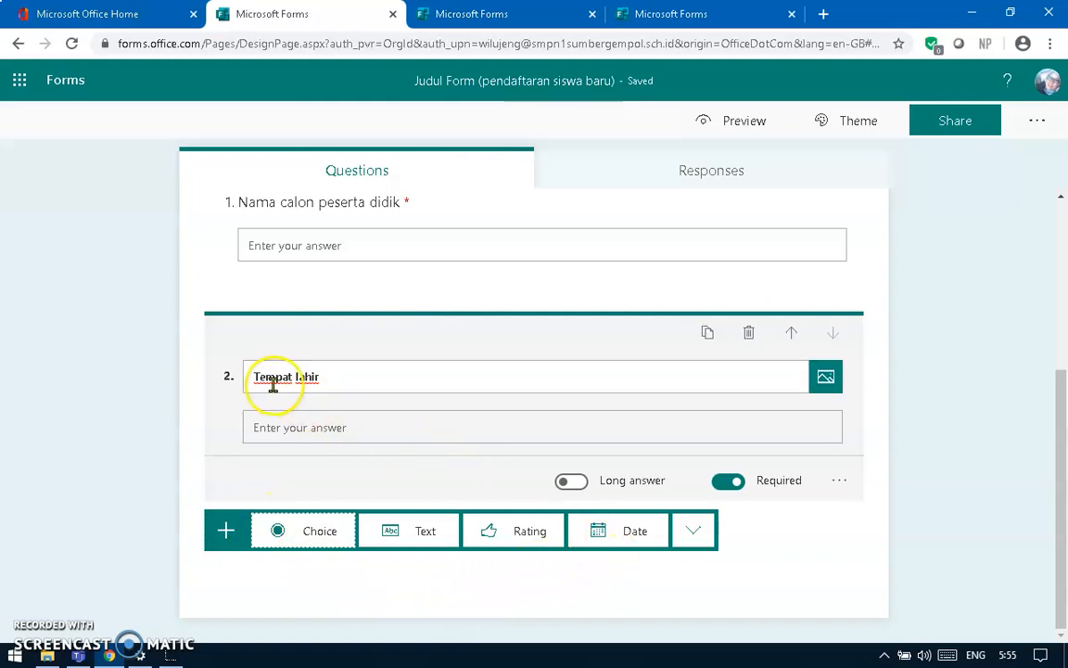
click(617, 536)
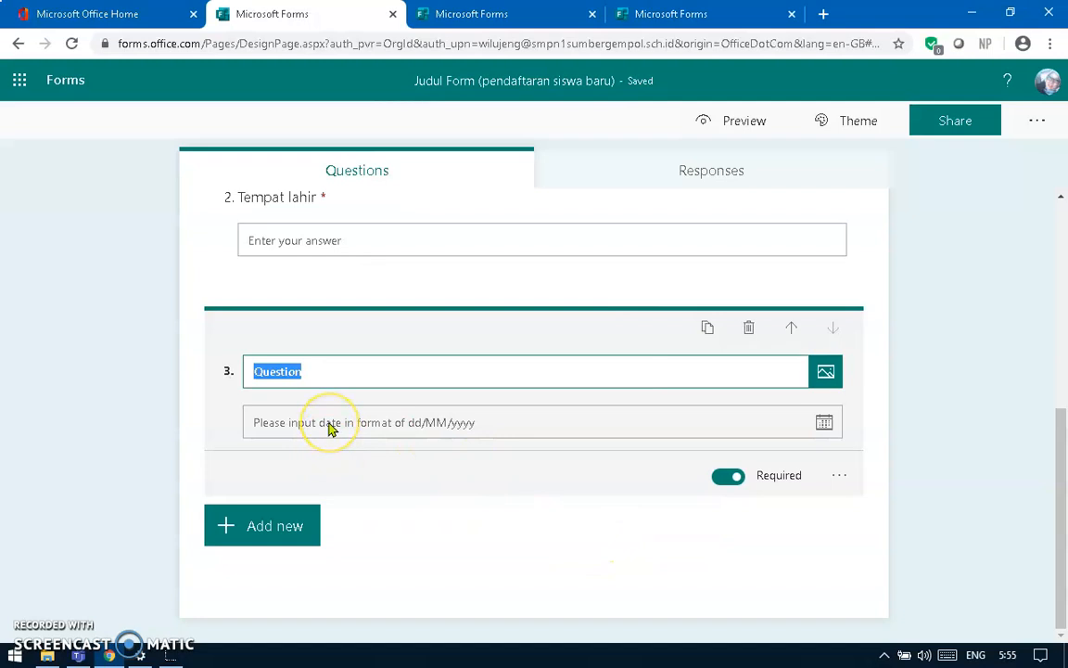
text(Tanggal lahir)
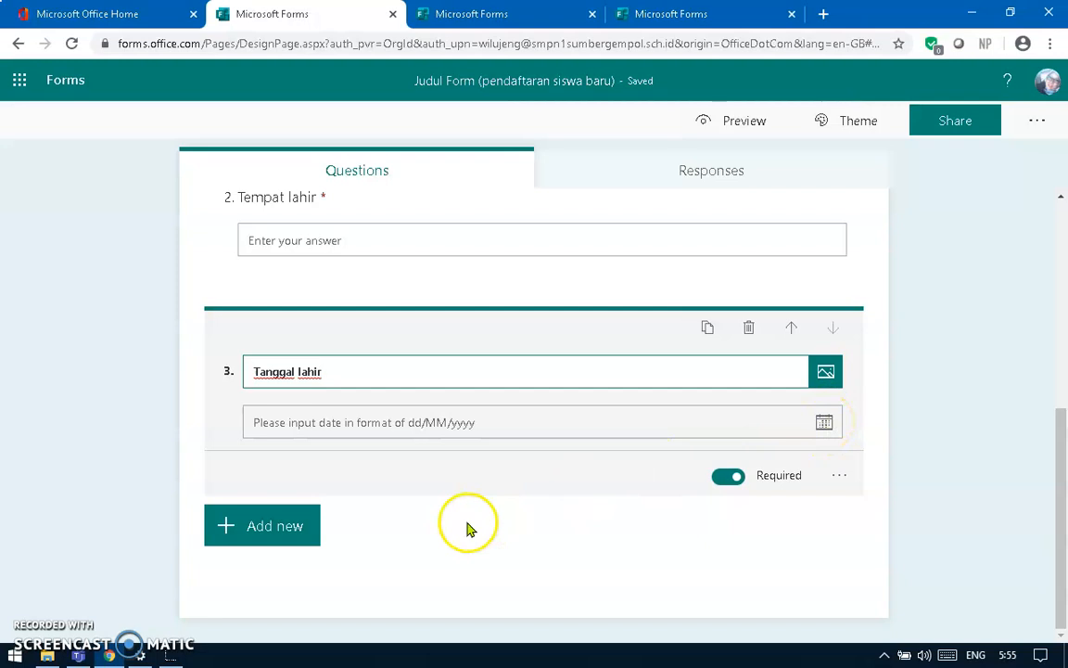
- Add a choice question "Jenis kelamin" with the options "Laki-laki" and "Perempuan"
click(256, 534)
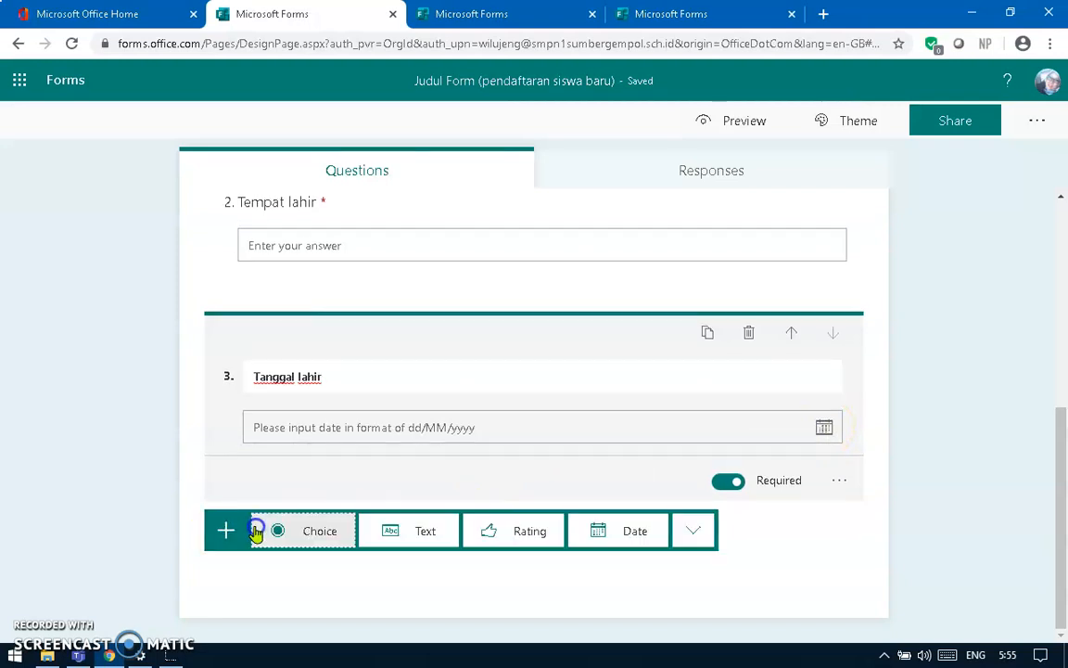
click(309, 536)
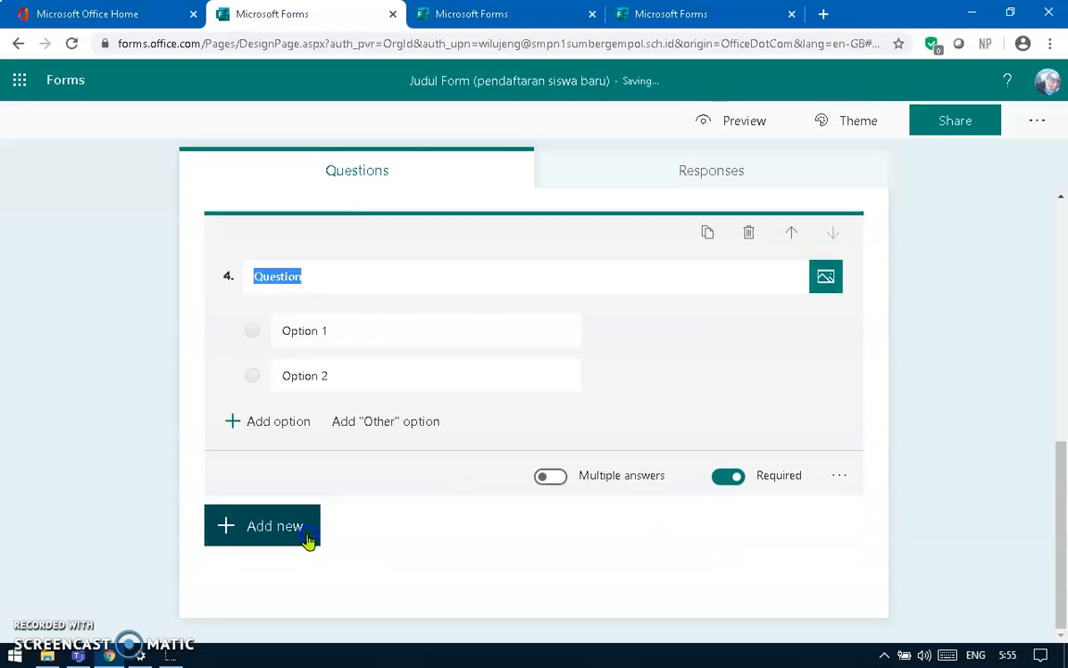
text(Jenis kelam)
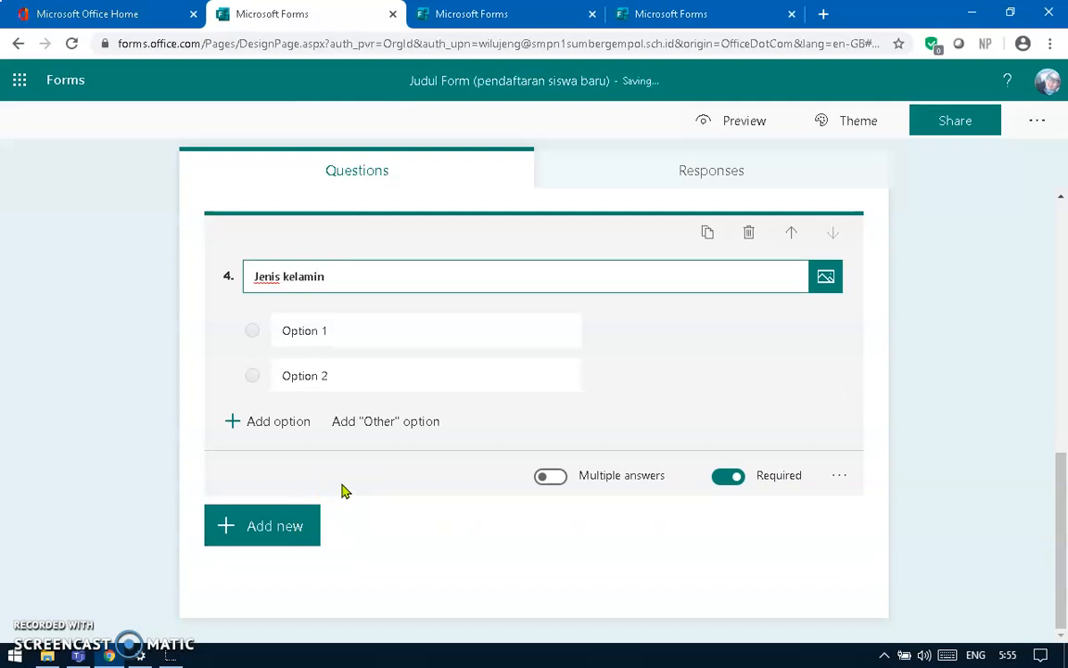
click(329, 326)
triple_click(336, 336)
text(Laki-laki)
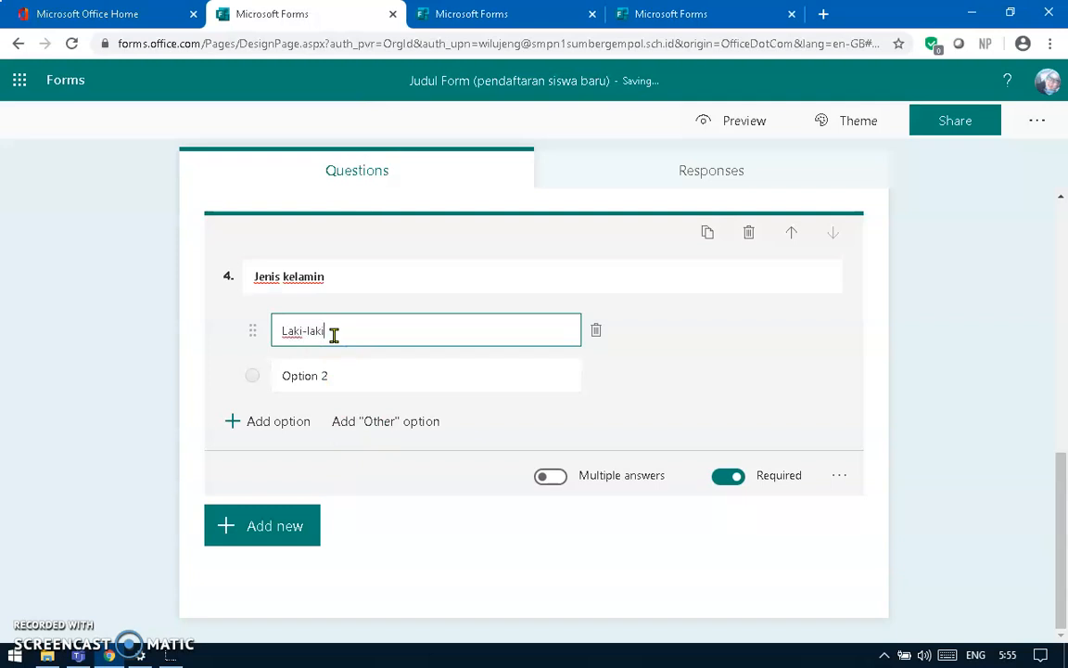
click(326, 372)
triple_click(346, 379)
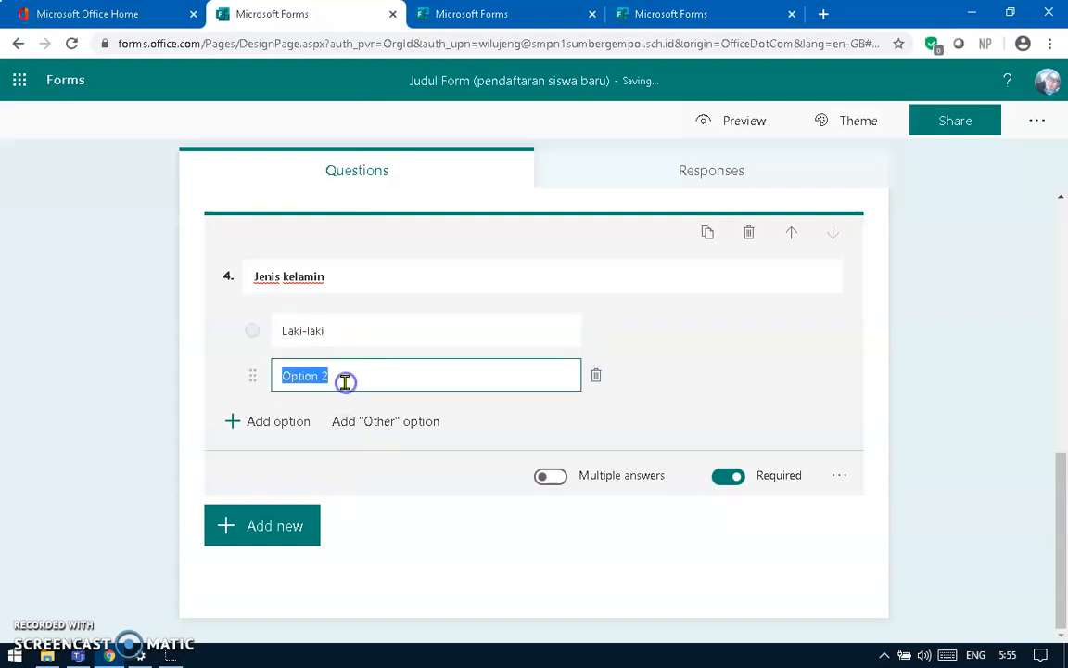
text(Perempuan)
click(410, 581)
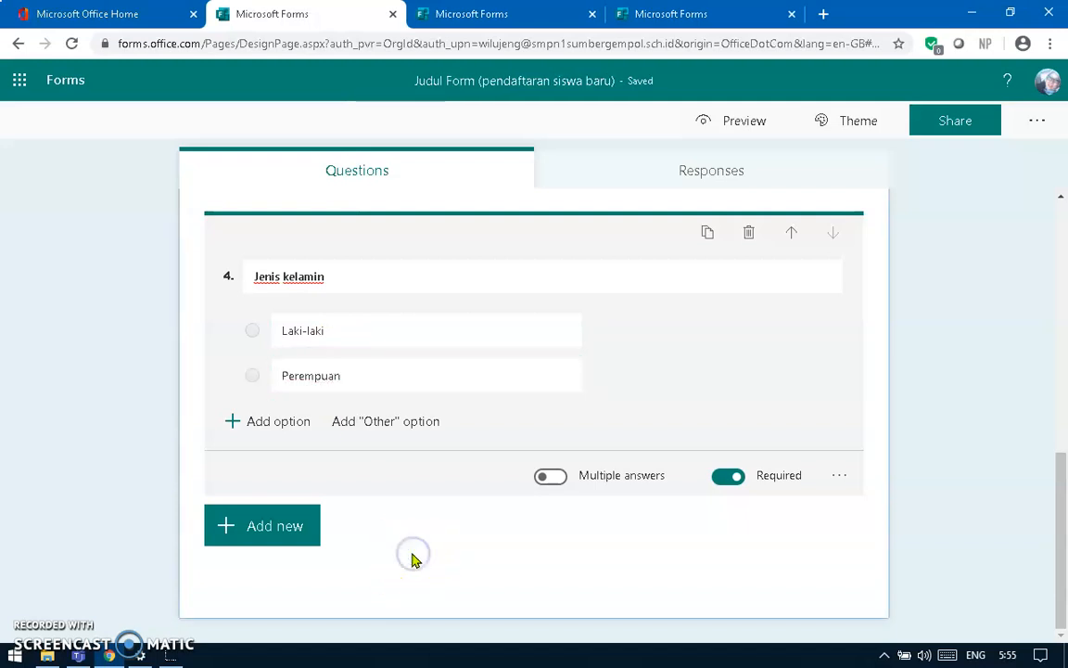
click(388, 554)
- Add a text question titled "Asal Sekolah" at the end of the form
scroll(388, 555, up, 4)
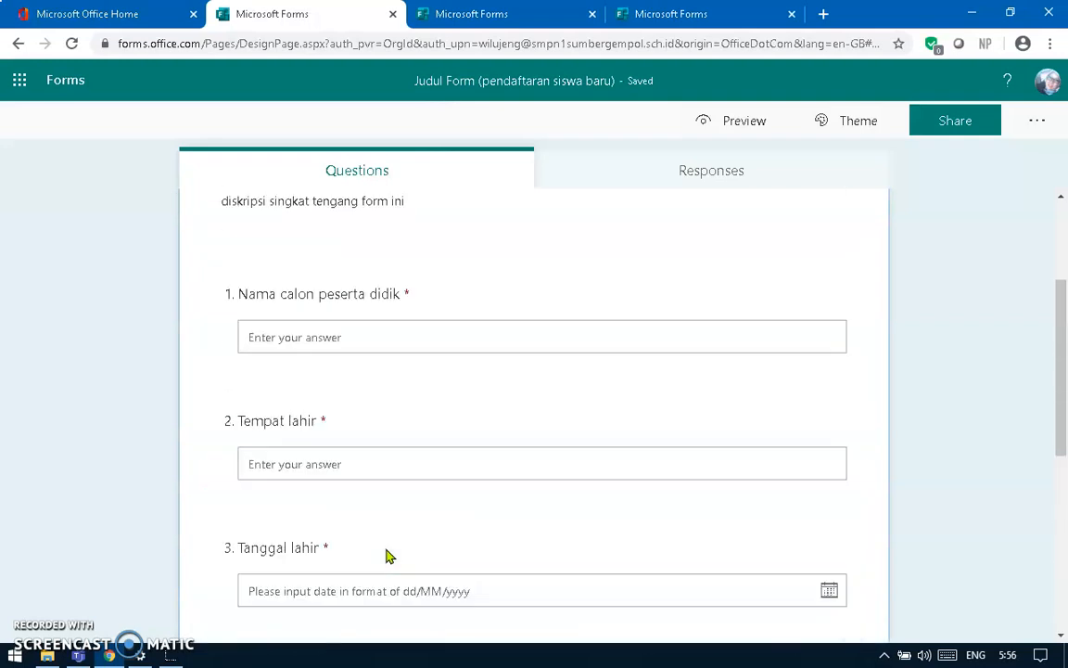
scroll(388, 554, down, 4)
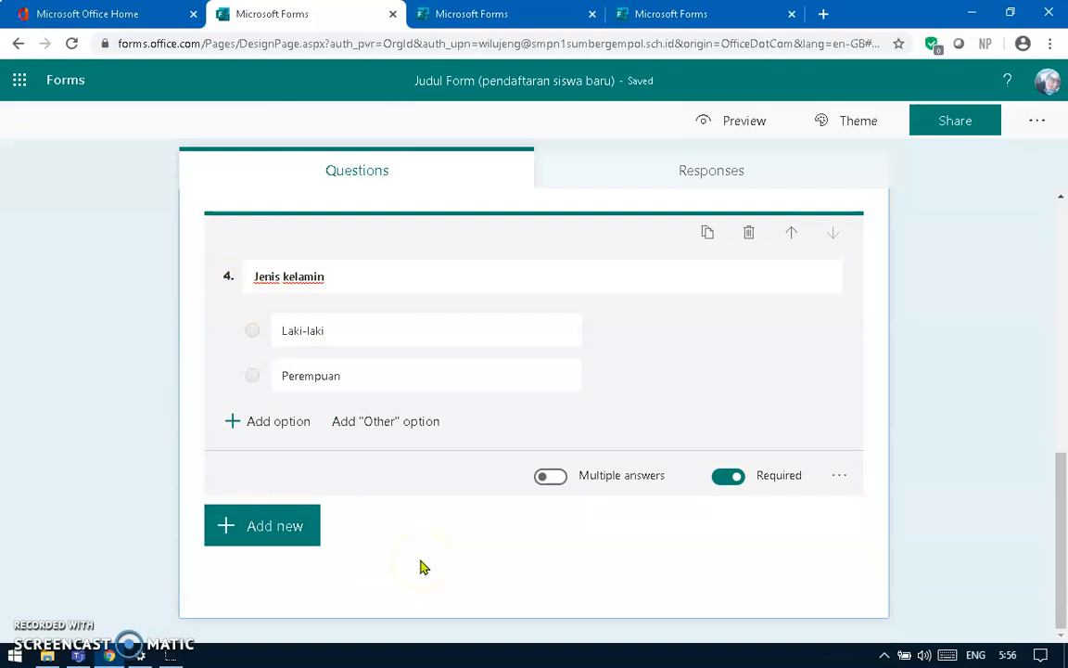
click(265, 536)
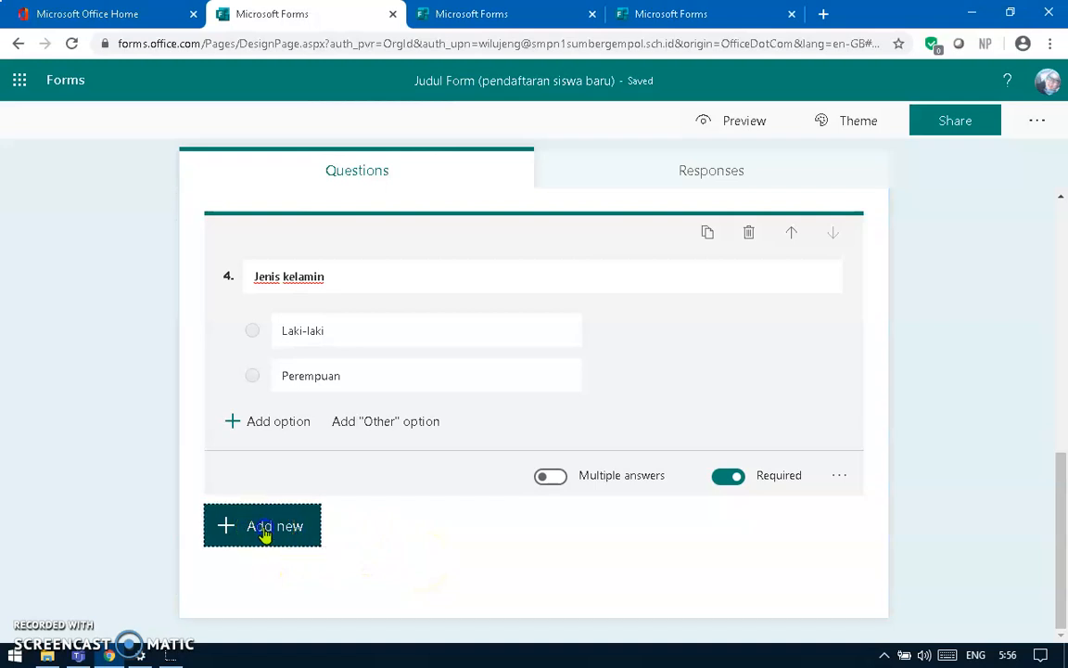
click(425, 531)
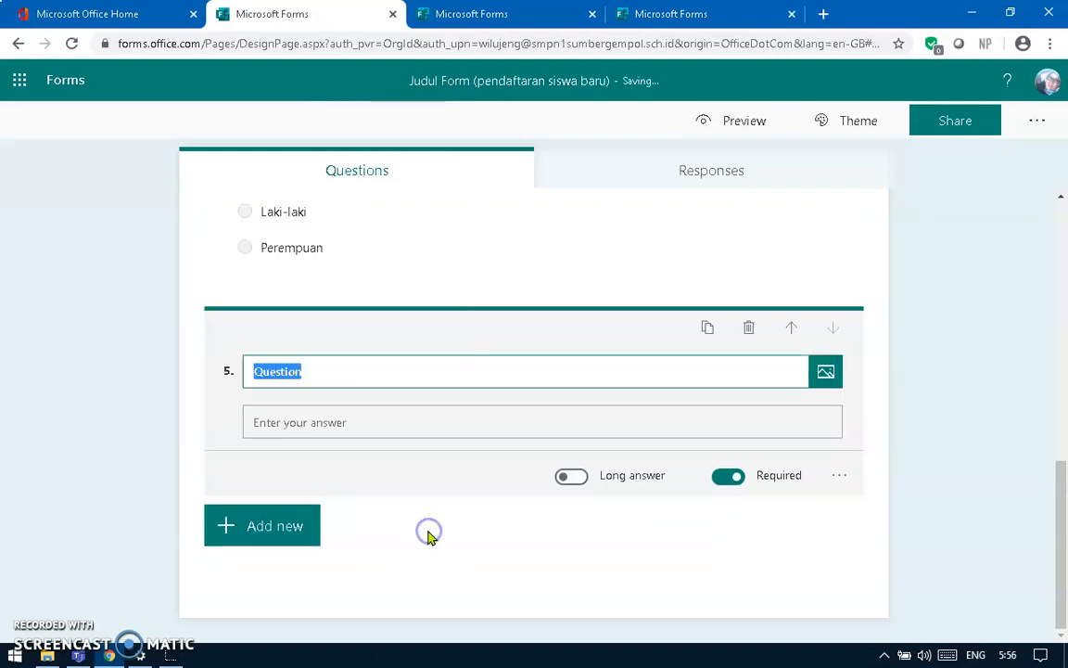
text(Asal Sekolah)
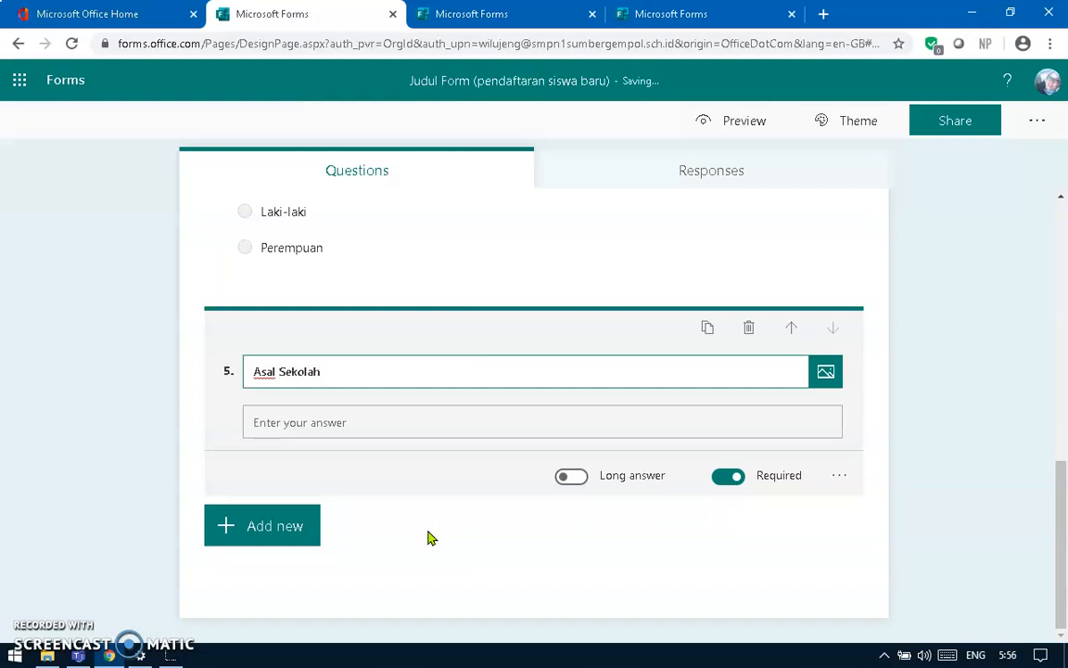
click(446, 554)
- Move the "Asal Sekolah" question up to second place, directly below "Nama calon peserta didik"
scroll(447, 555, up, 5)
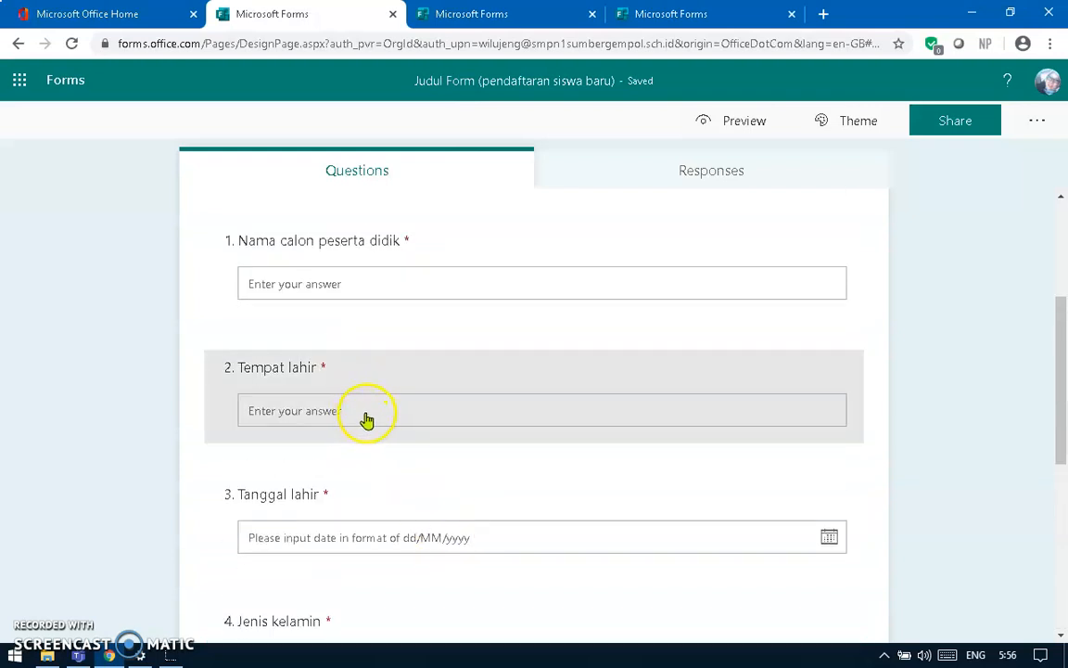
scroll(432, 568, down, 5)
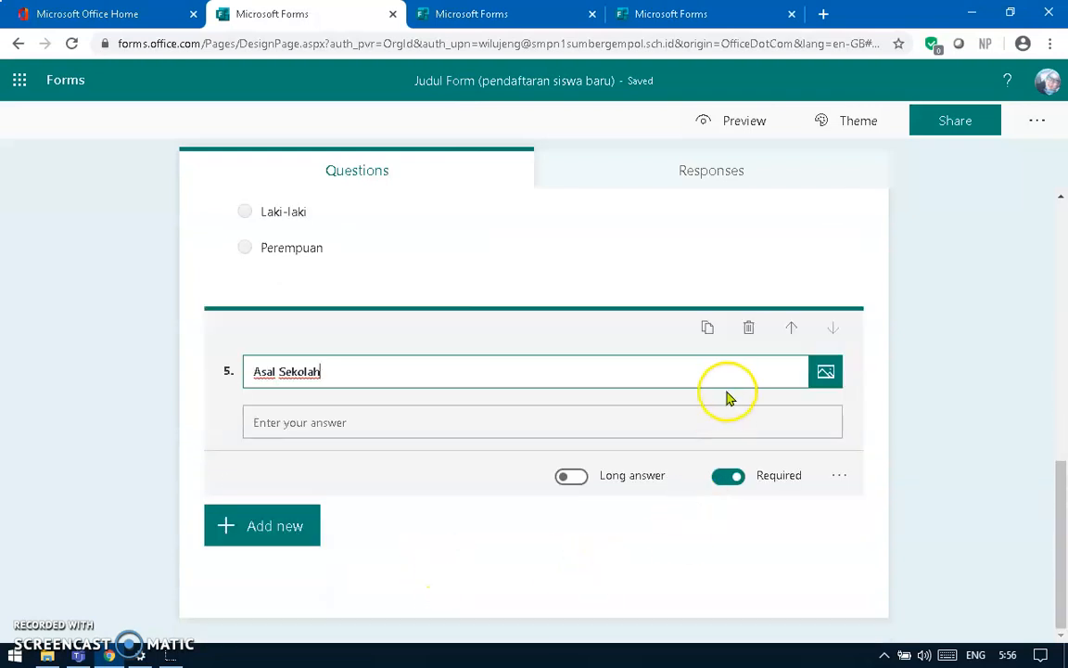
click(792, 330)
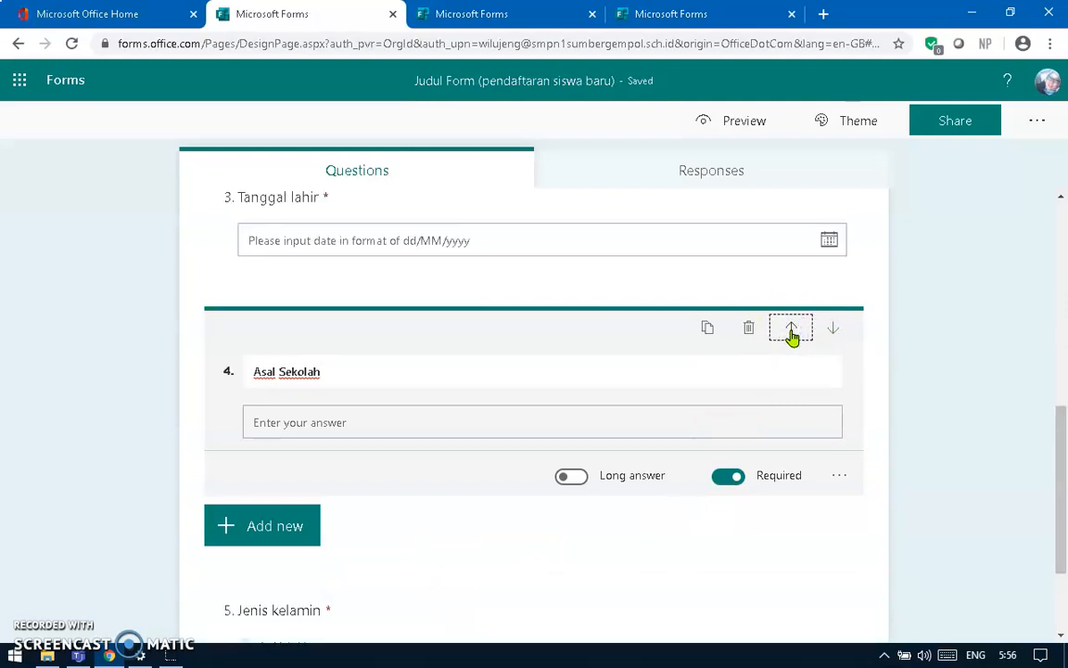
click(791, 331)
click(791, 330)
click(364, 370)
scroll(372, 389, down, 5)
scroll(410, 548, up, 10)
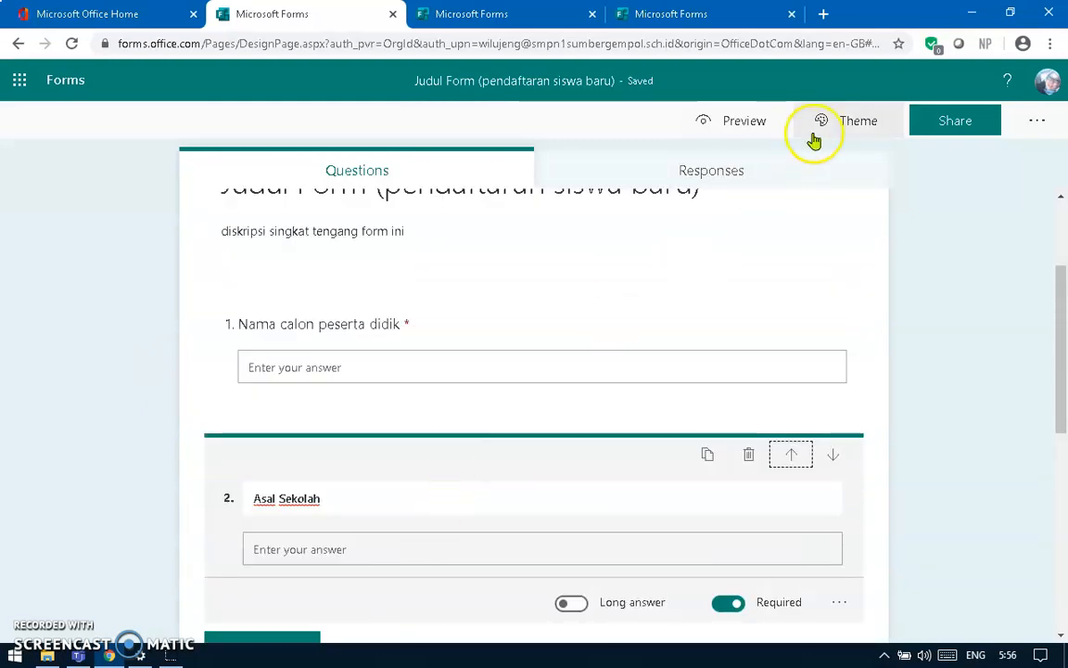
- Set the form's sharing so that anyone with the link can respond, and copy the response link
click(957, 127)
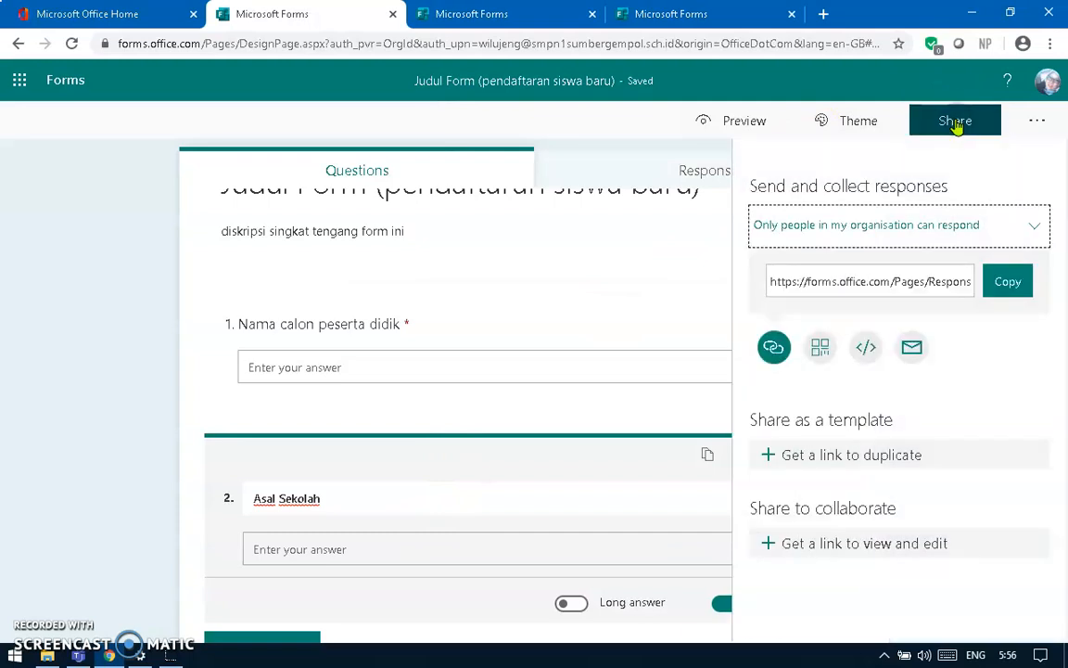
click(1035, 229)
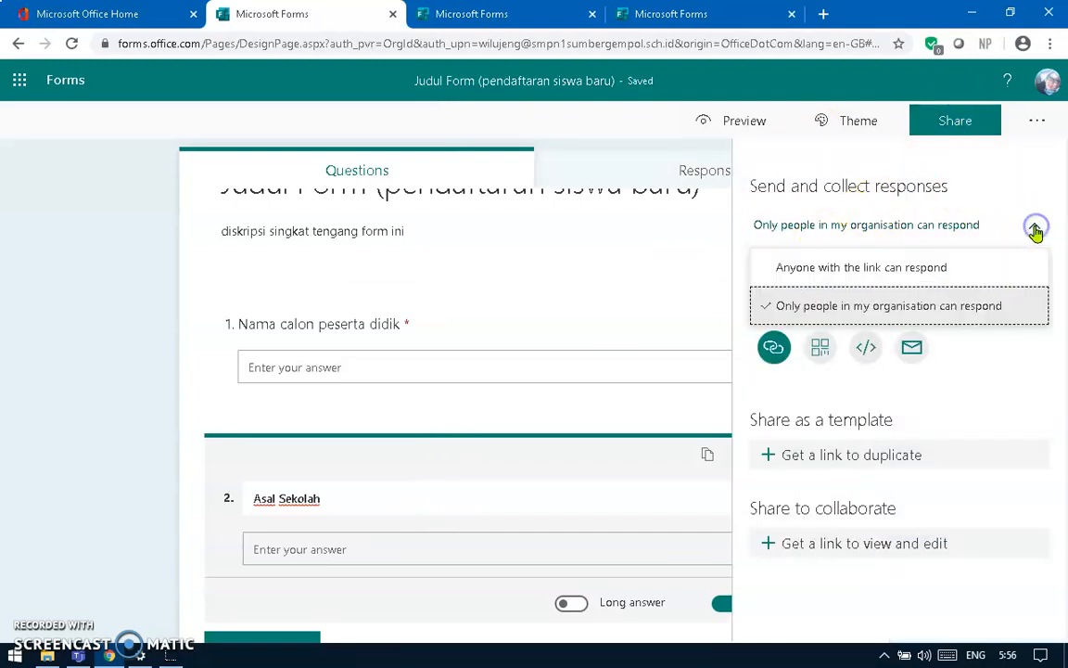
click(908, 271)
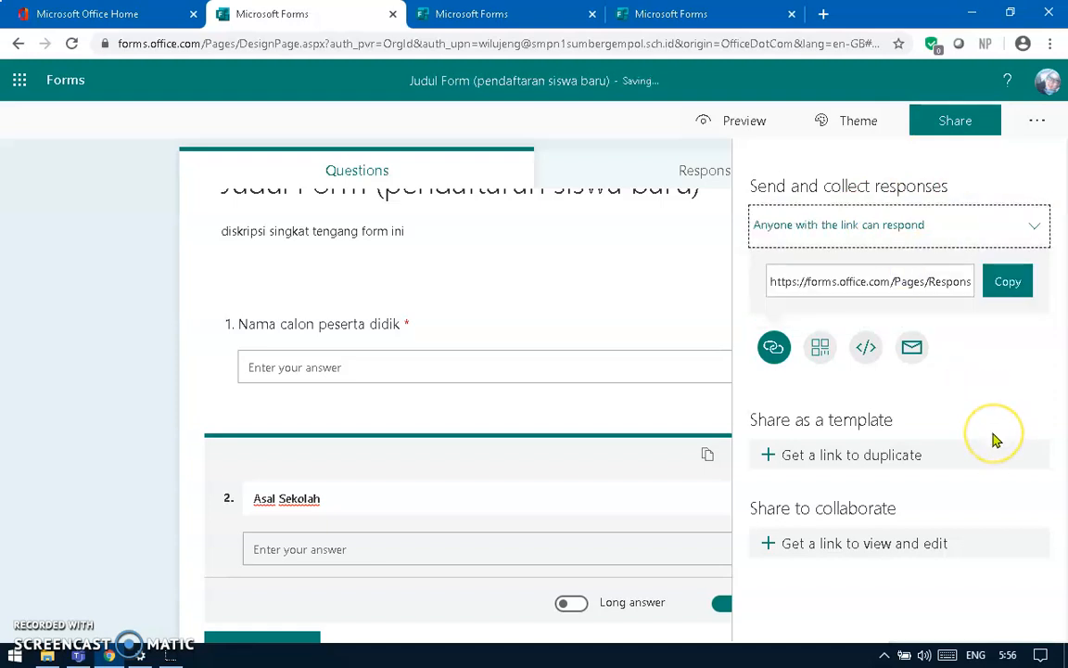
click(1009, 287)
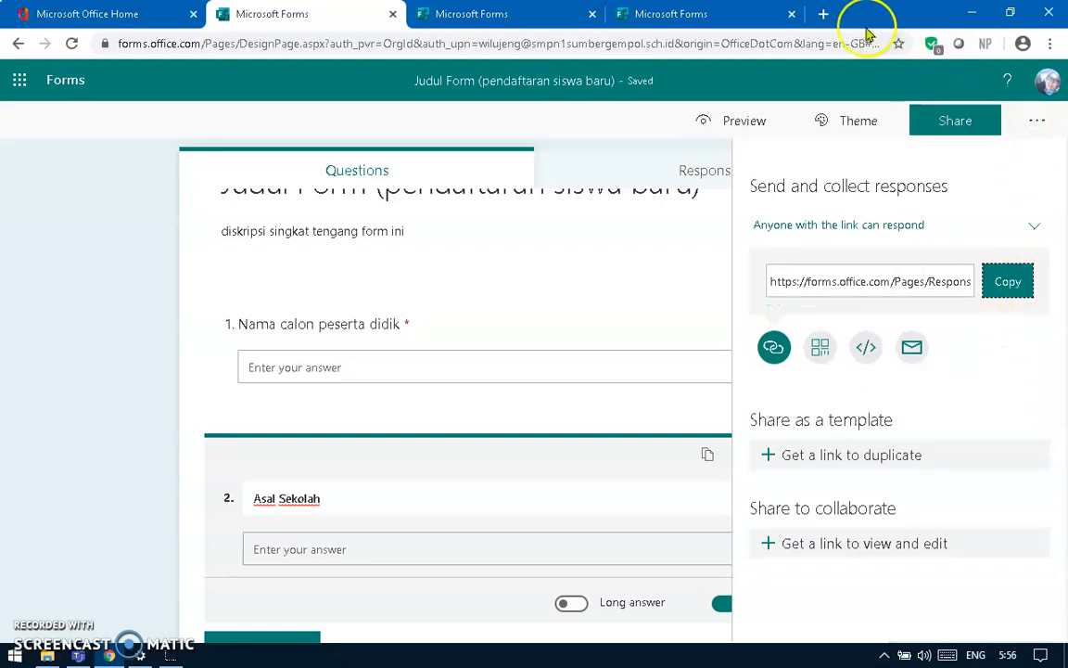
- Open bitly.com in a new browser tab and shorten the copied response link of the registration form
click(824, 14)
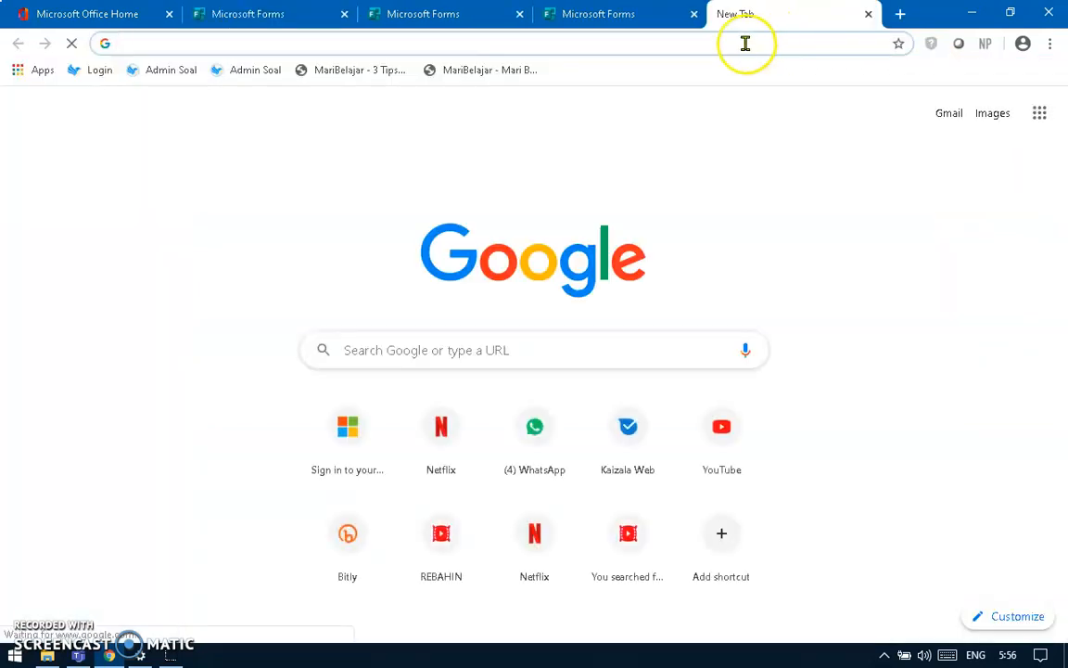
text(bitly)
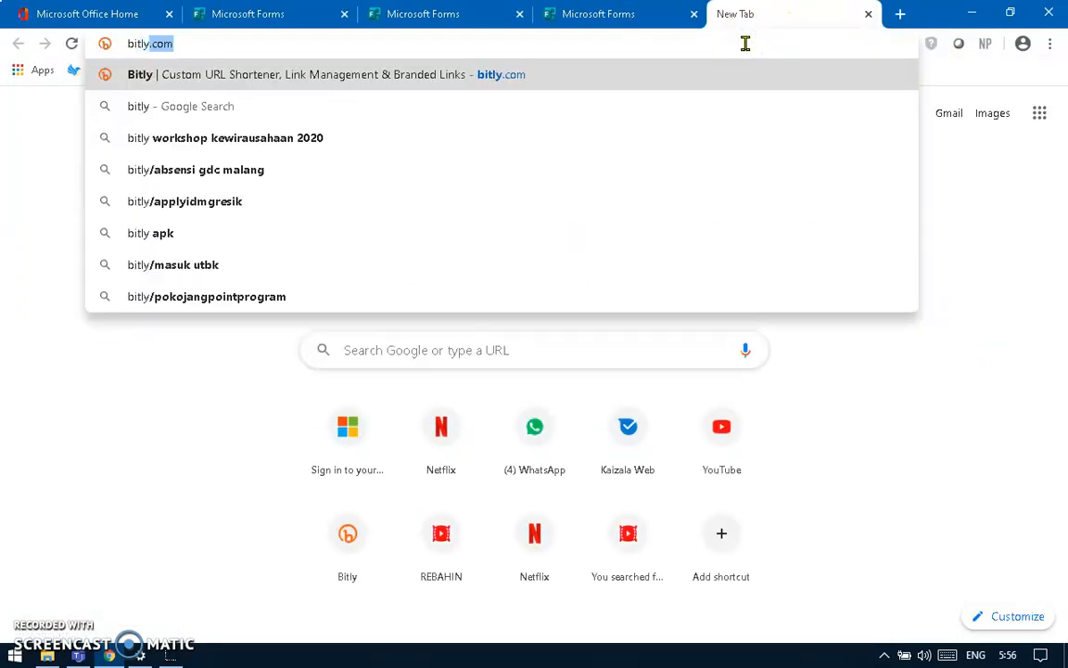
key(Return)
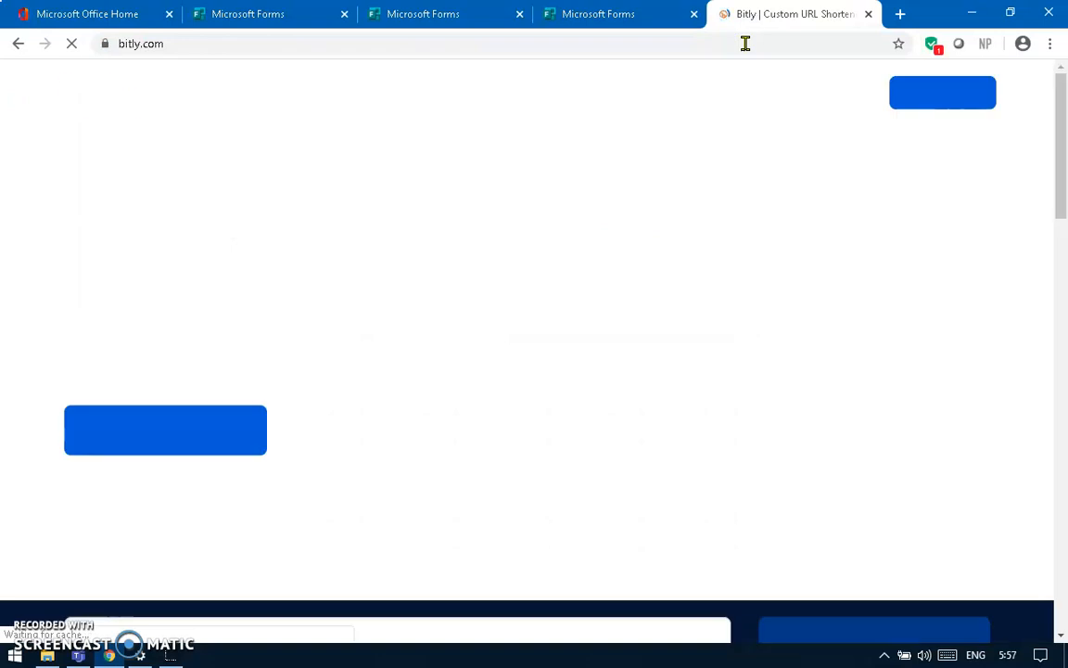
scroll(410, 417, down, 4)
click(335, 403)
right_click(335, 404)
click(400, 277)
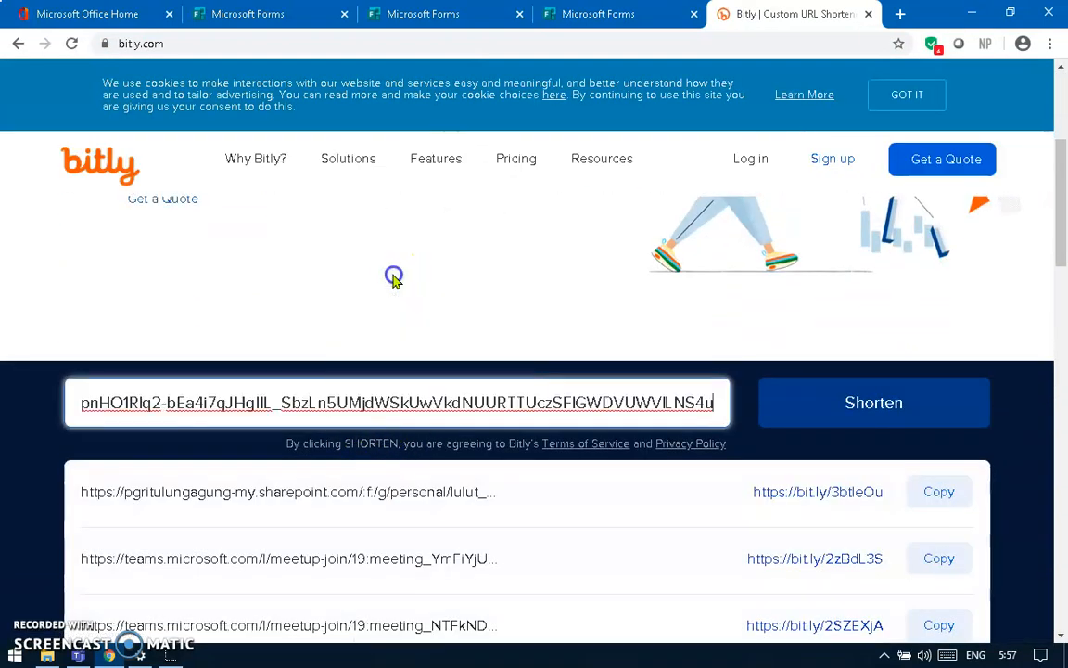
click(873, 406)
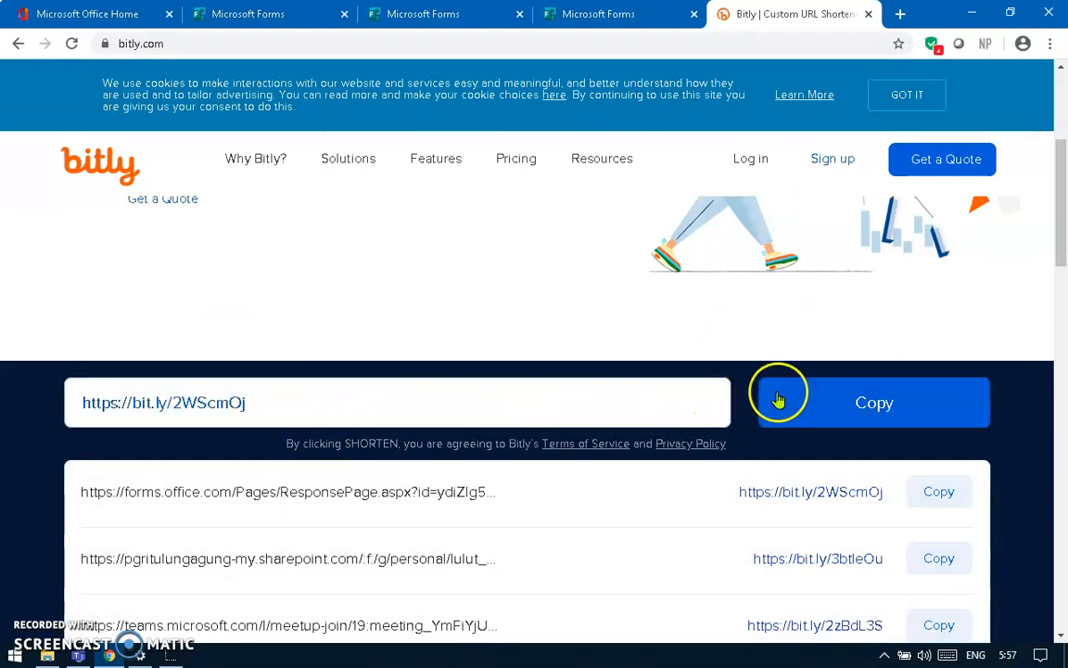
- Open Forms from the Office 365 home page and create a new quiz
click(273, 14)
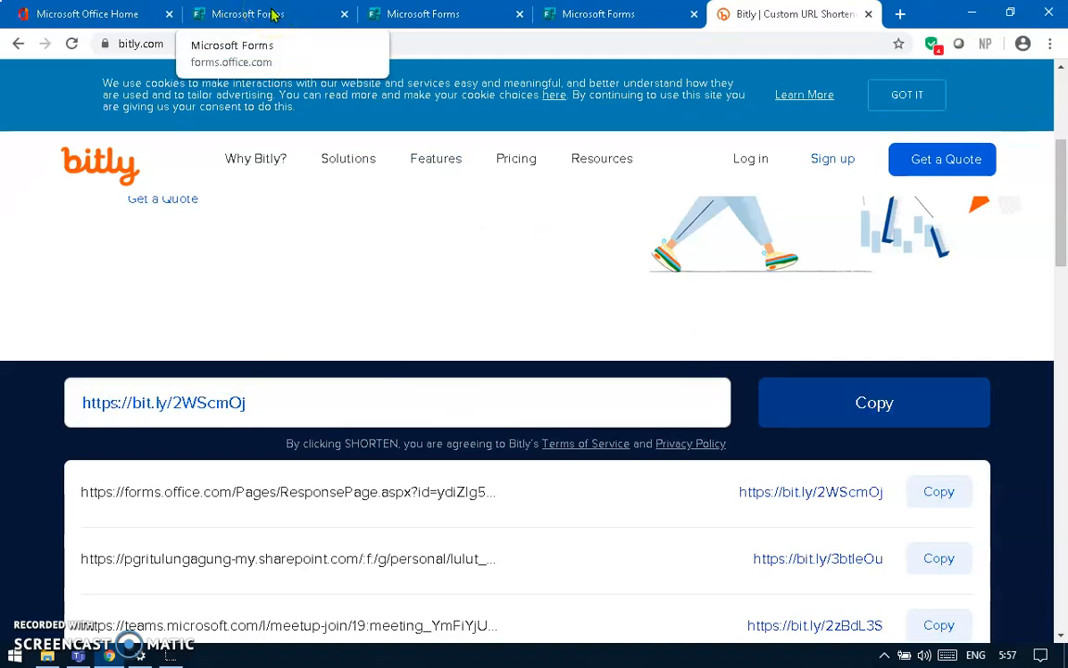
click(82, 19)
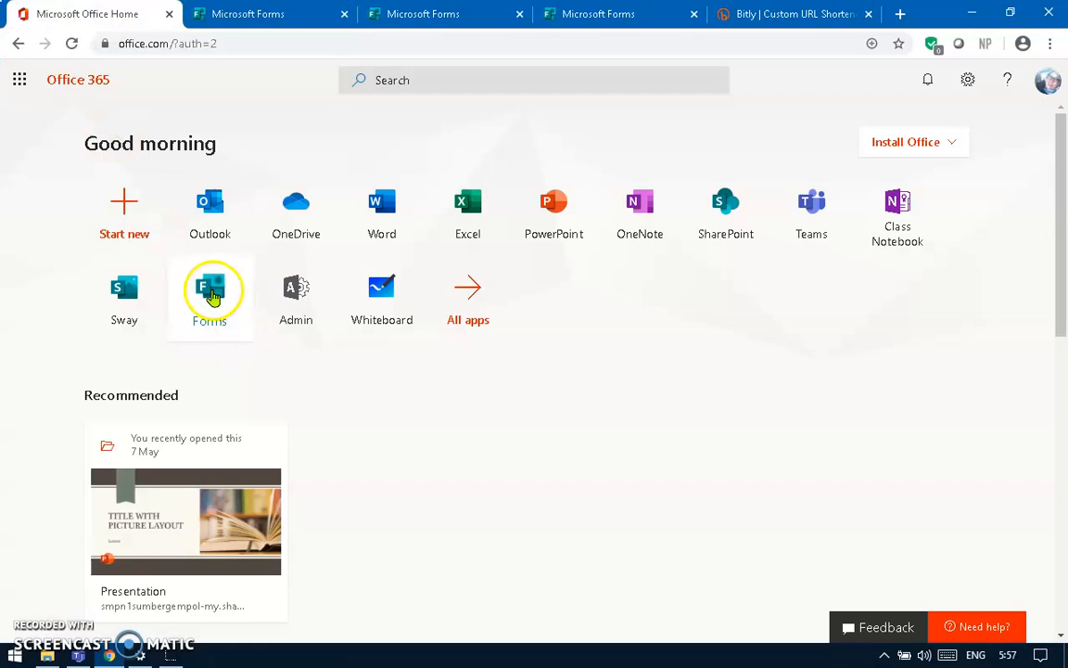
click(211, 295)
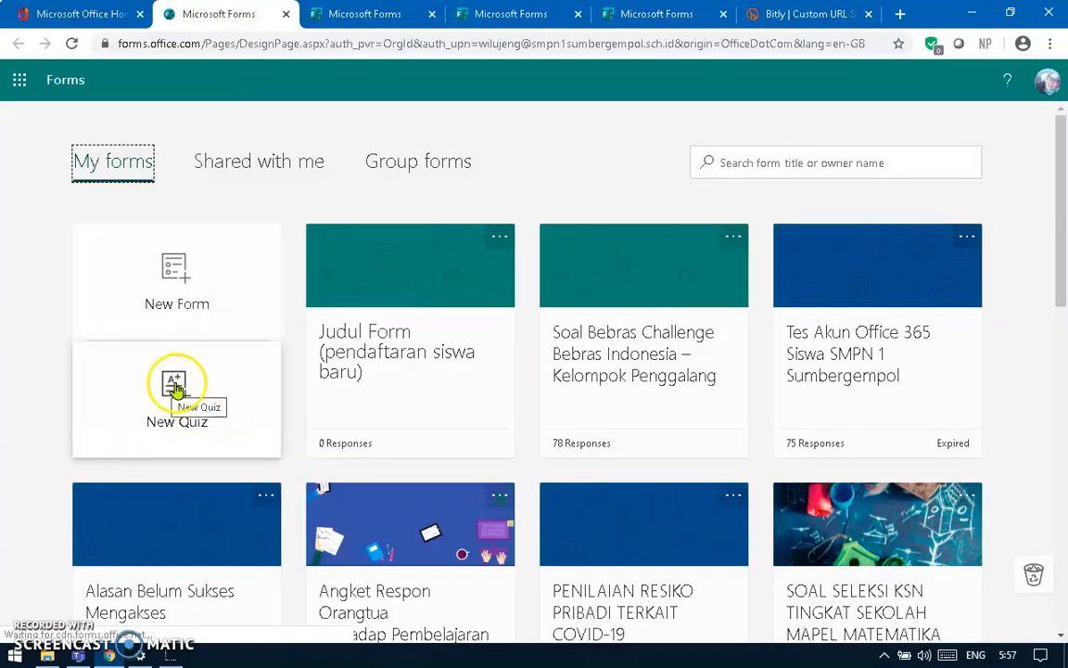
click(177, 385)
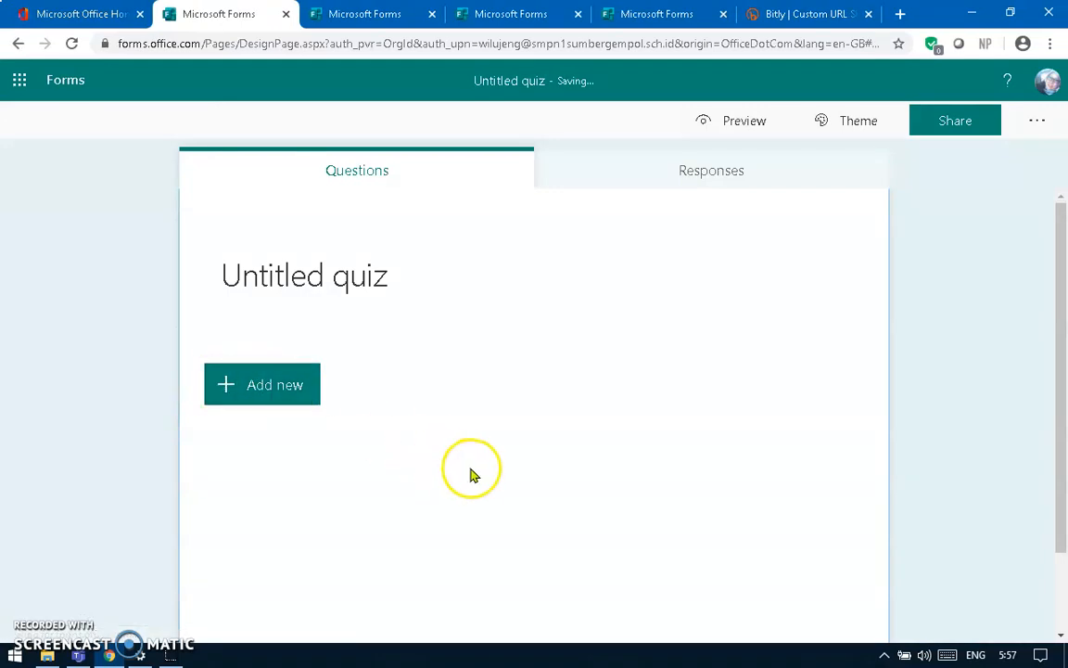
- Title the quiz "Judul Quiz" and give it the description "keterangan tentang kuis"
click(377, 287)
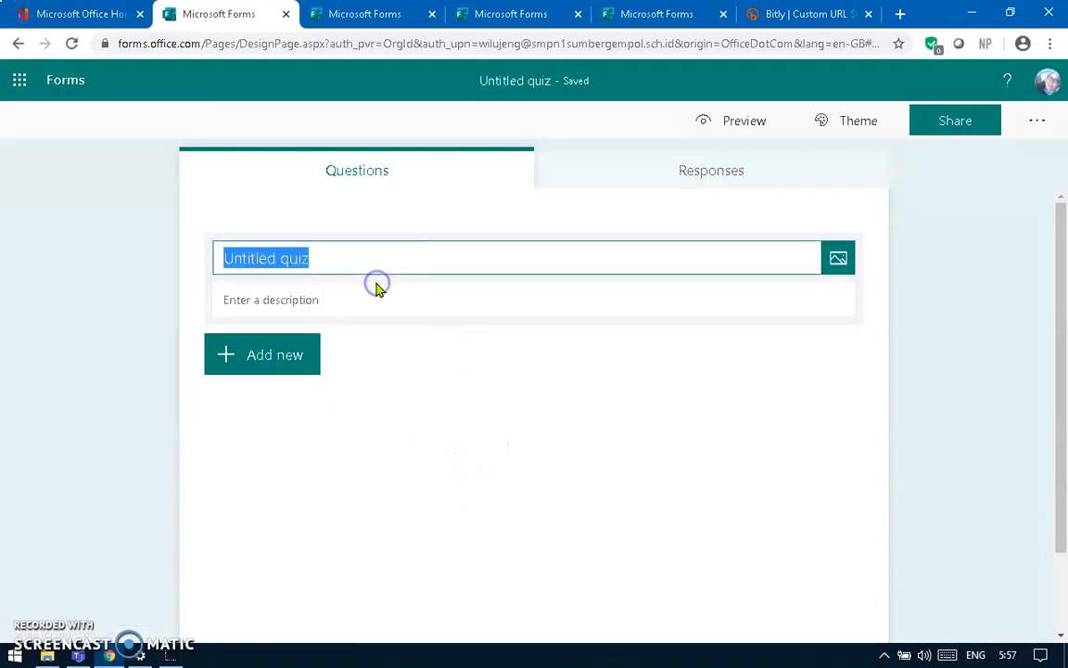
text(Judul Quiz)
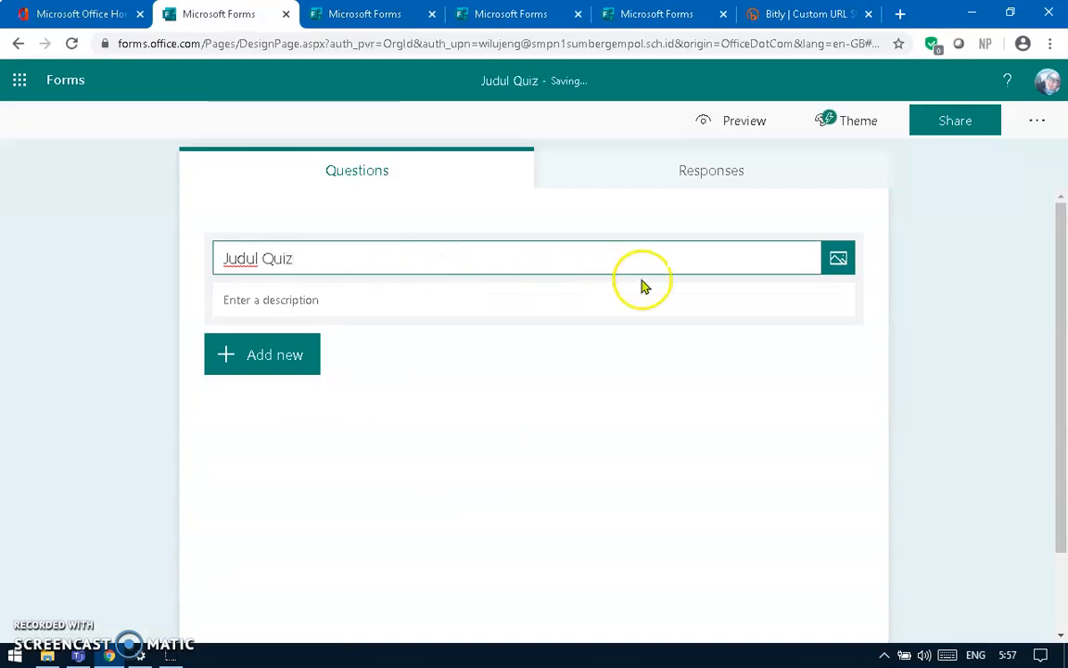
click(258, 294)
text(keterangan tentang ku)
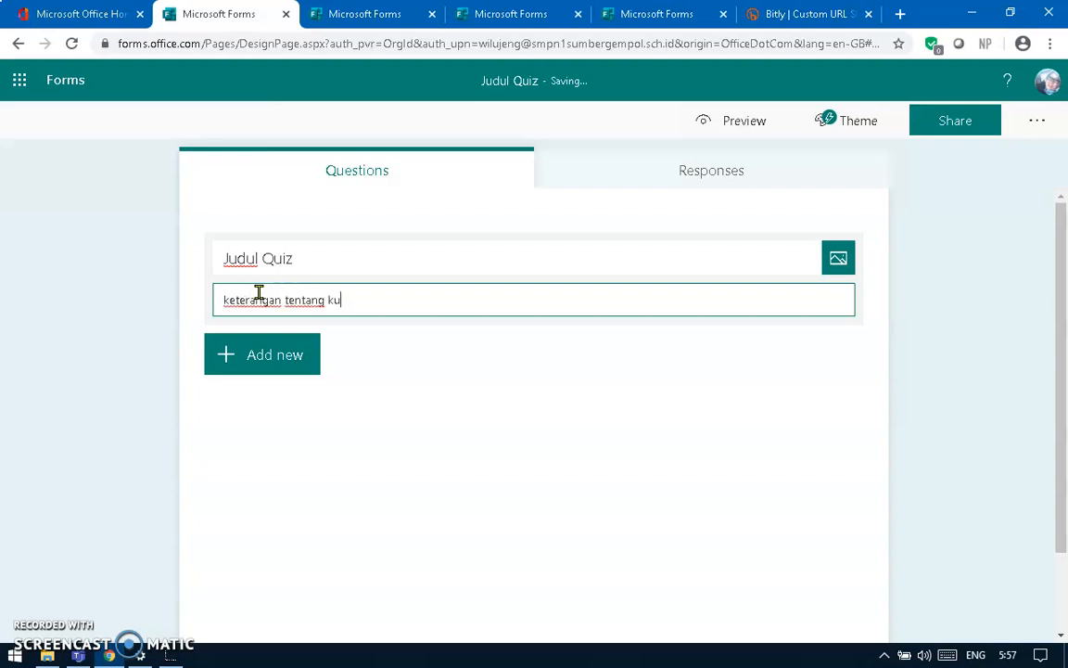
text(is)
click(71, 404)
- Add a text question titled "Nama" to the quiz and make it required
scroll(396, 517, down, 1)
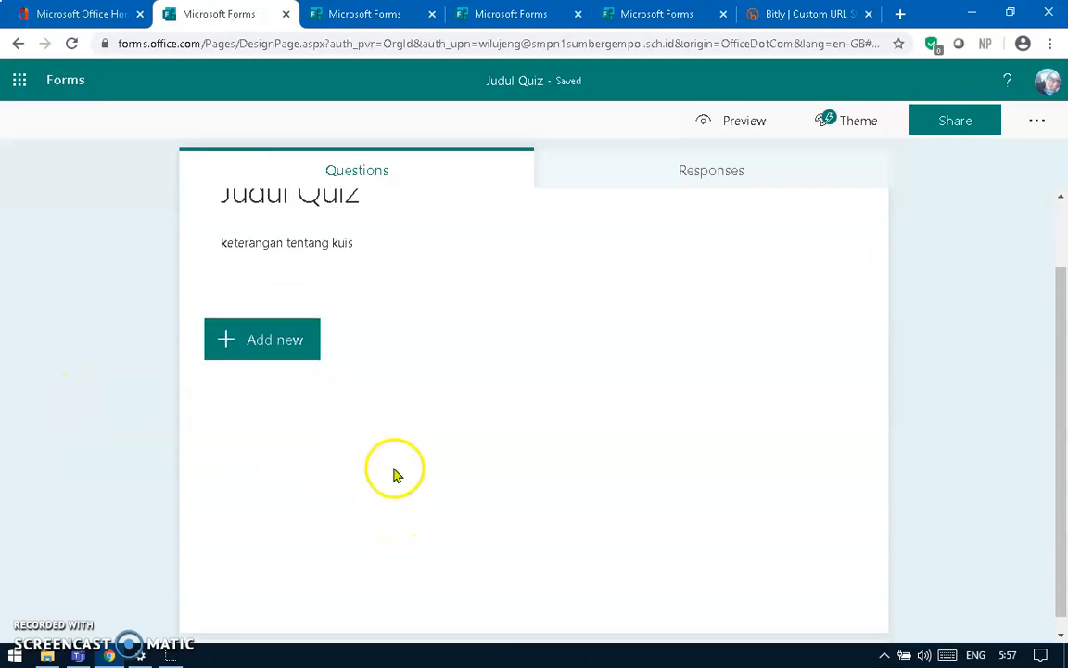
click(263, 343)
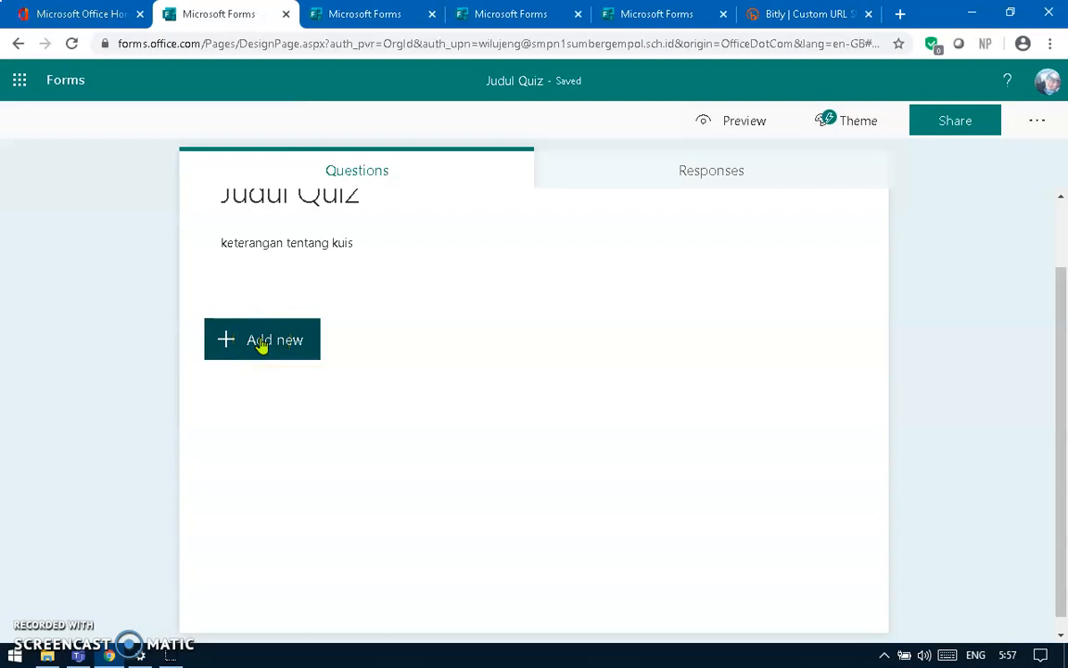
click(426, 343)
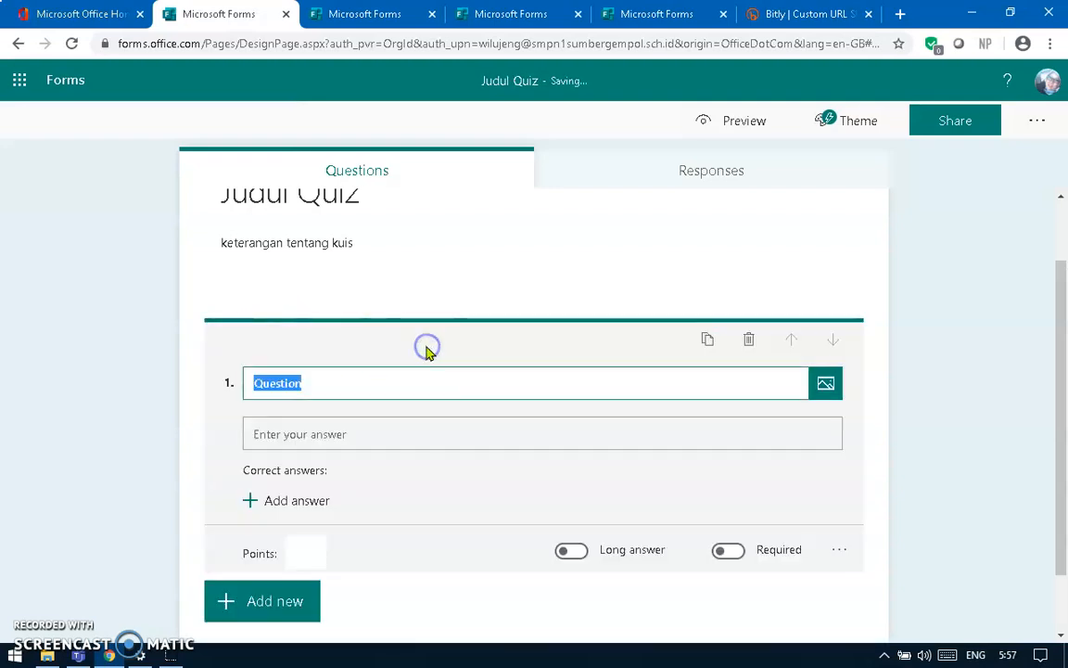
text(Nama)
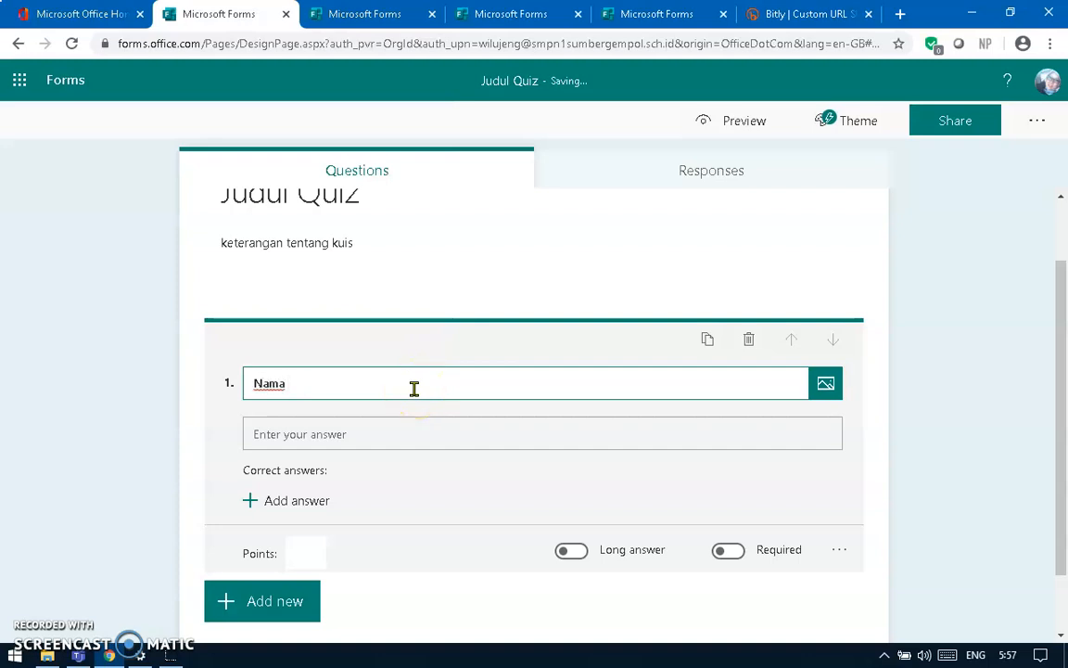
click(732, 553)
- Add a choice question titled "Kelas" with the options "6A" and "6B"
scroll(496, 547, down, 1)
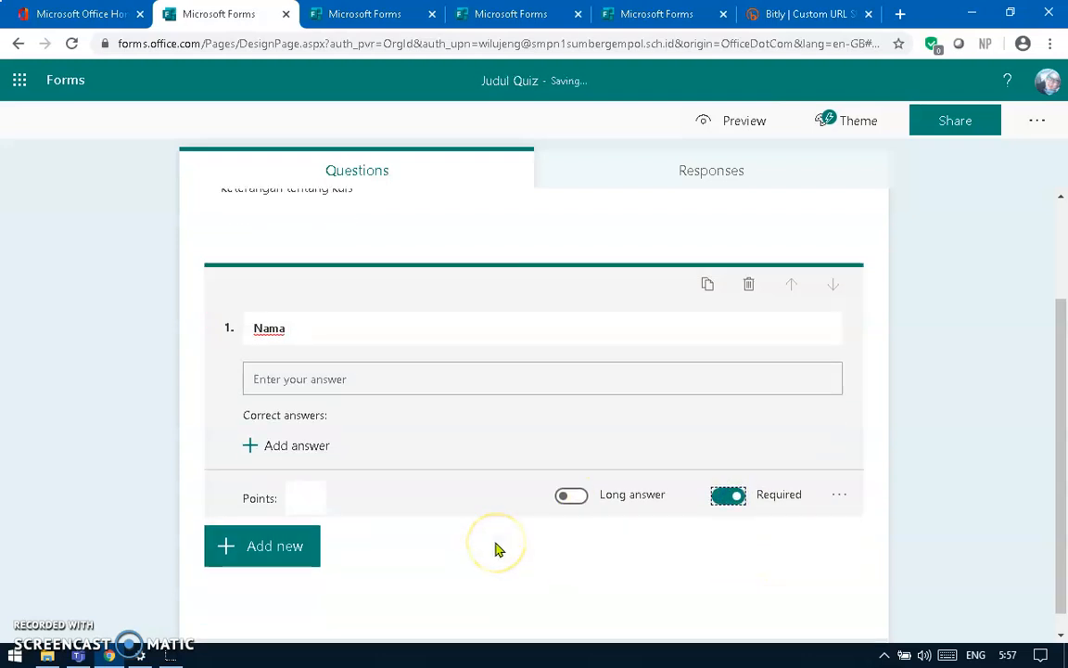
click(279, 549)
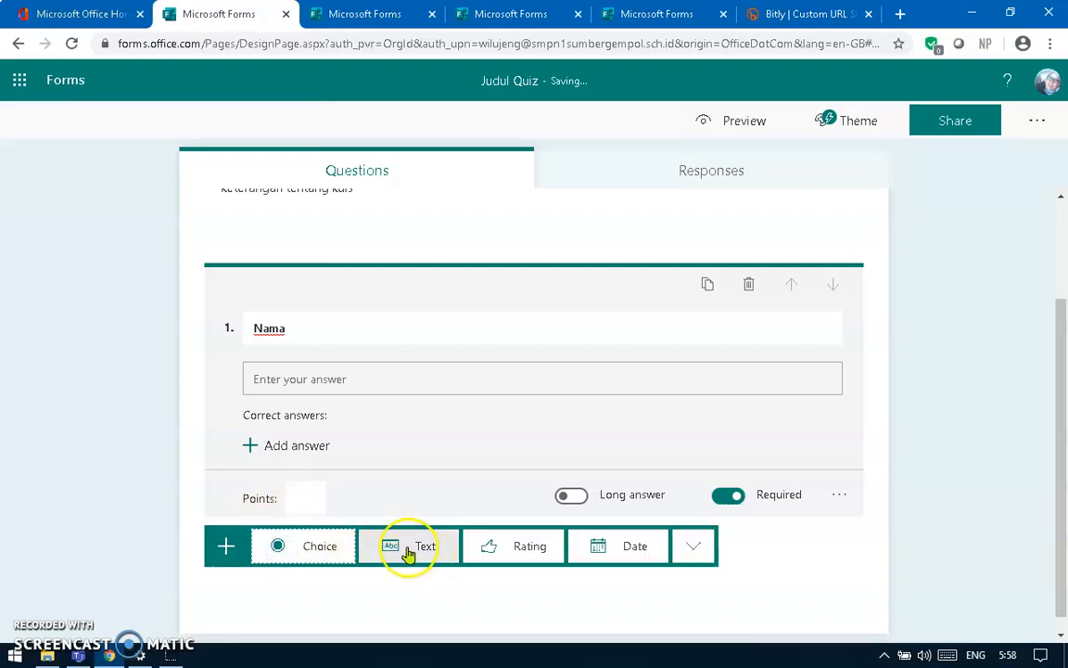
click(310, 546)
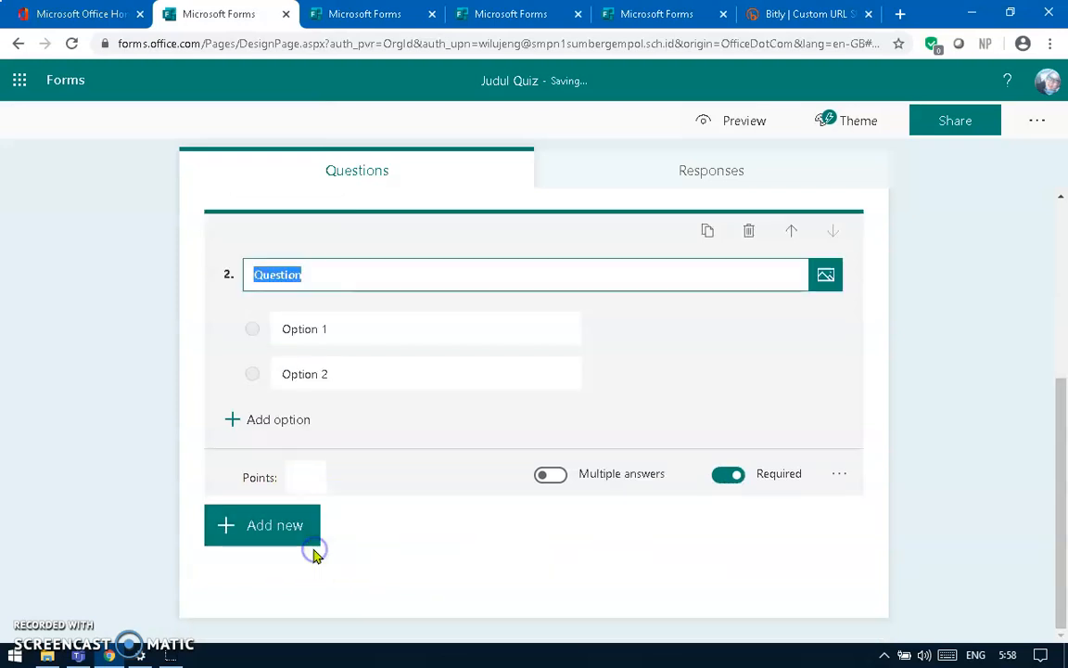
text(Kelas)
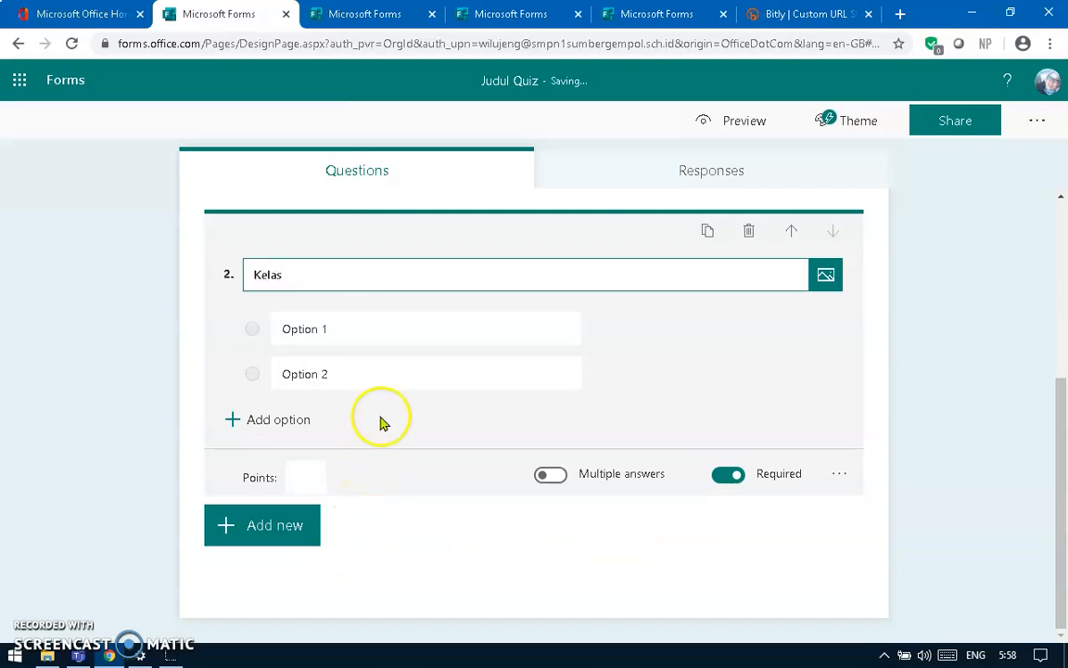
click(342, 326)
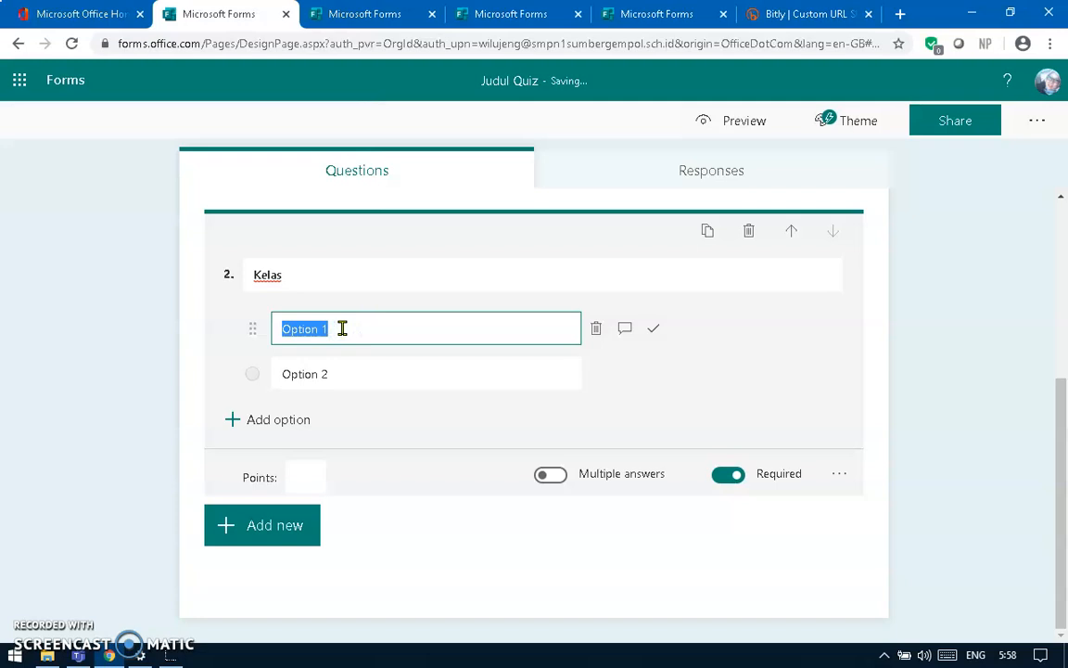
text(6A)
click(349, 362)
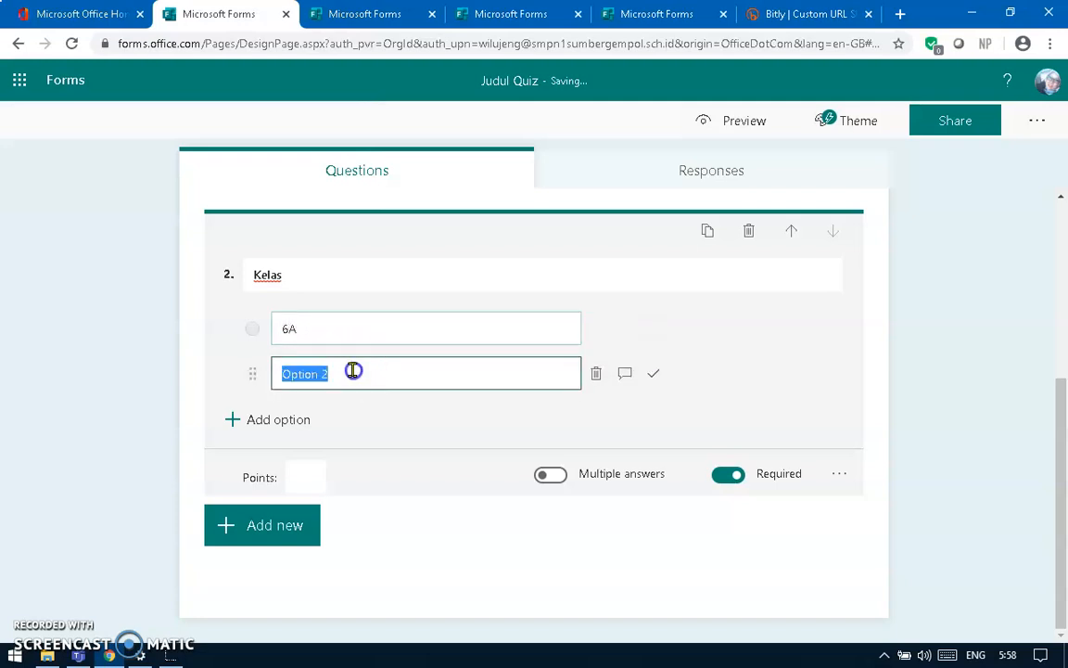
text(^B)
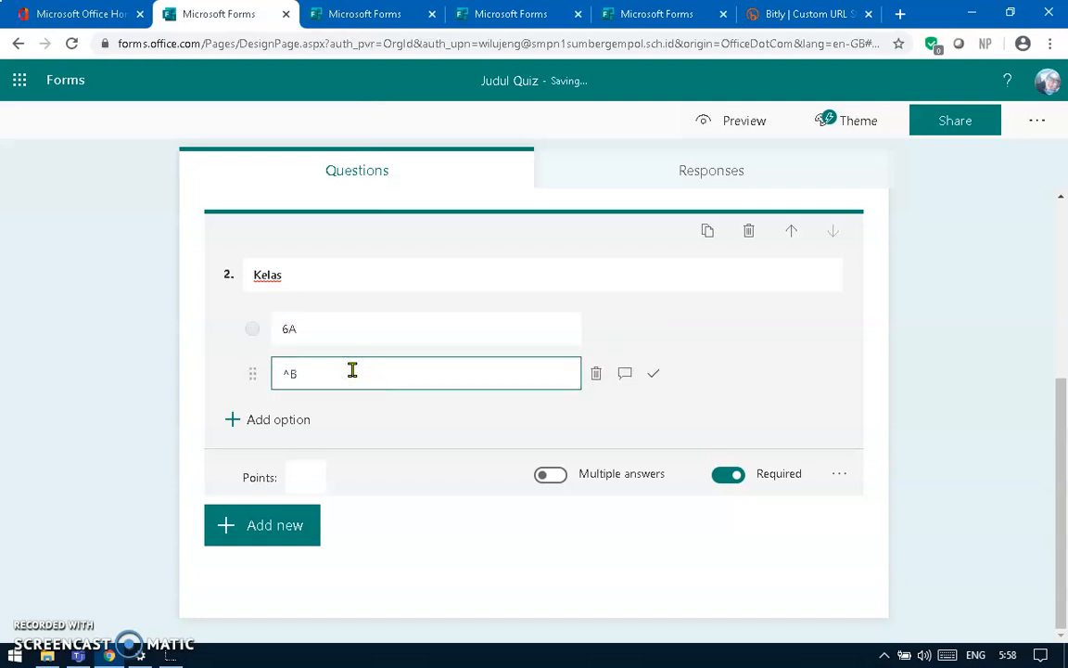
key(BackSpace)
key(BackSpace)
text(6)
- Add a text question titled "No Absen" below the "Kelas" question
click(287, 533)
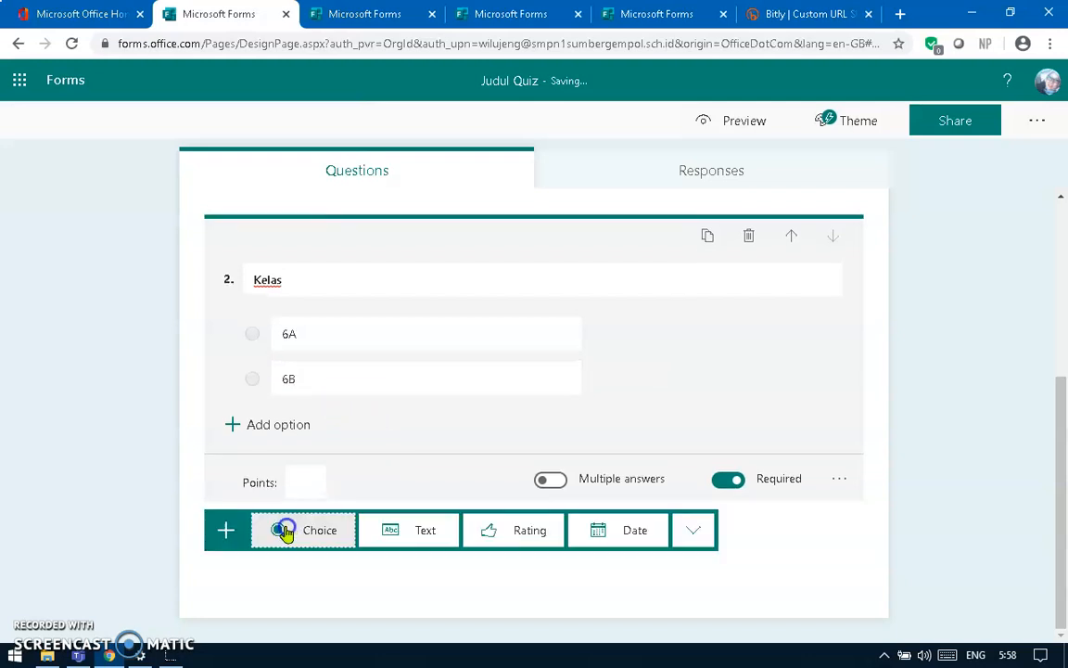
click(406, 540)
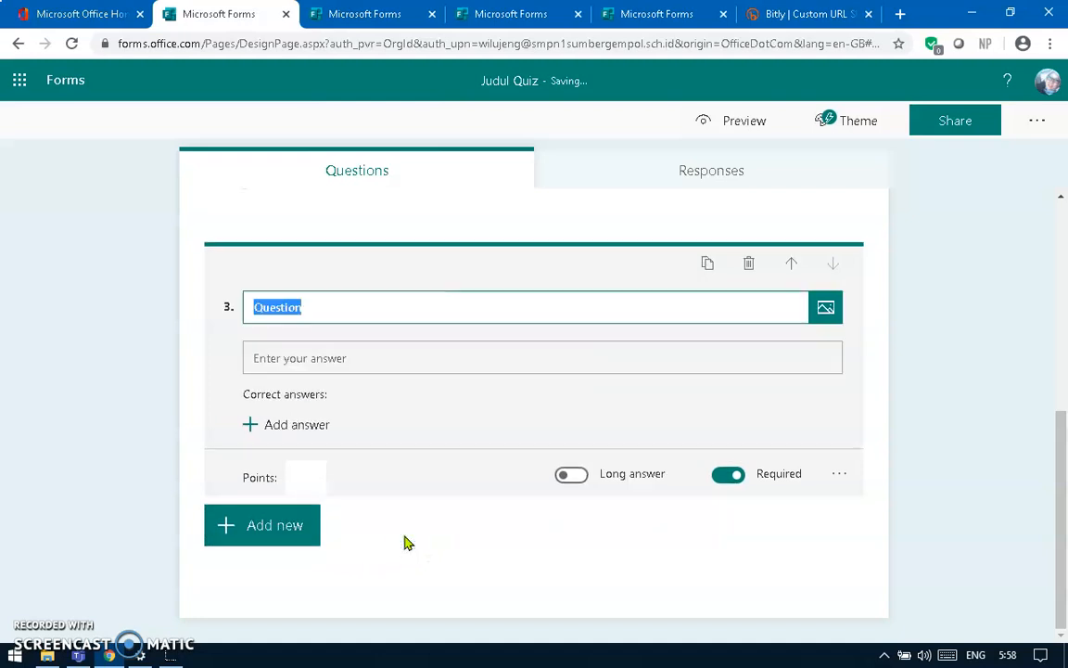
text(No Absen)
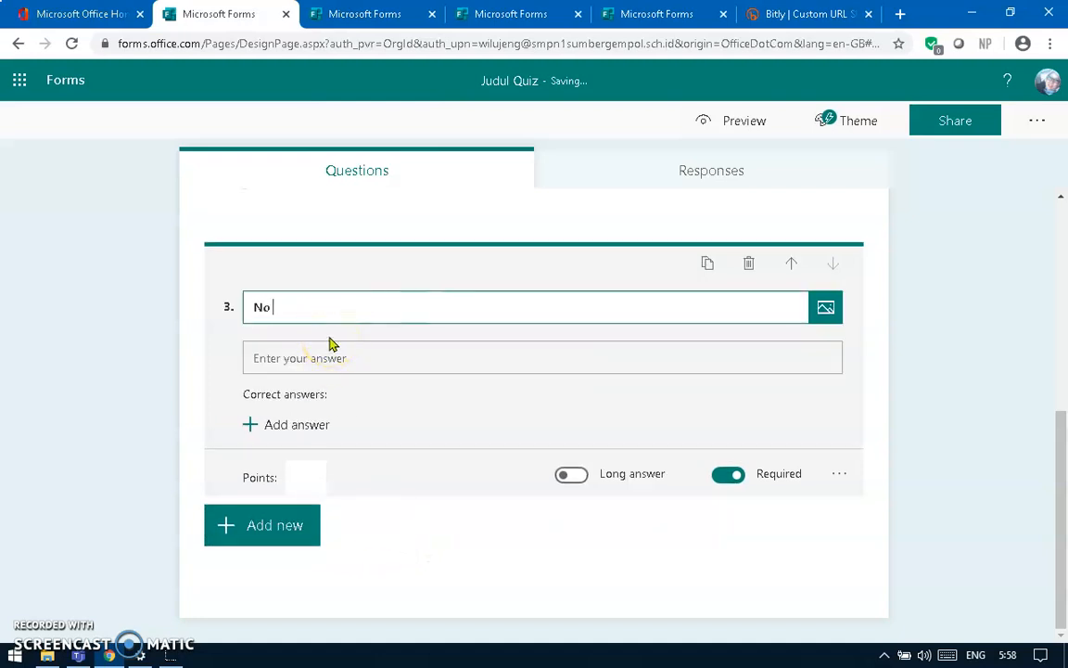
- Restrict the answer to the "No Absen" question to a number between 1 and 30
click(839, 477)
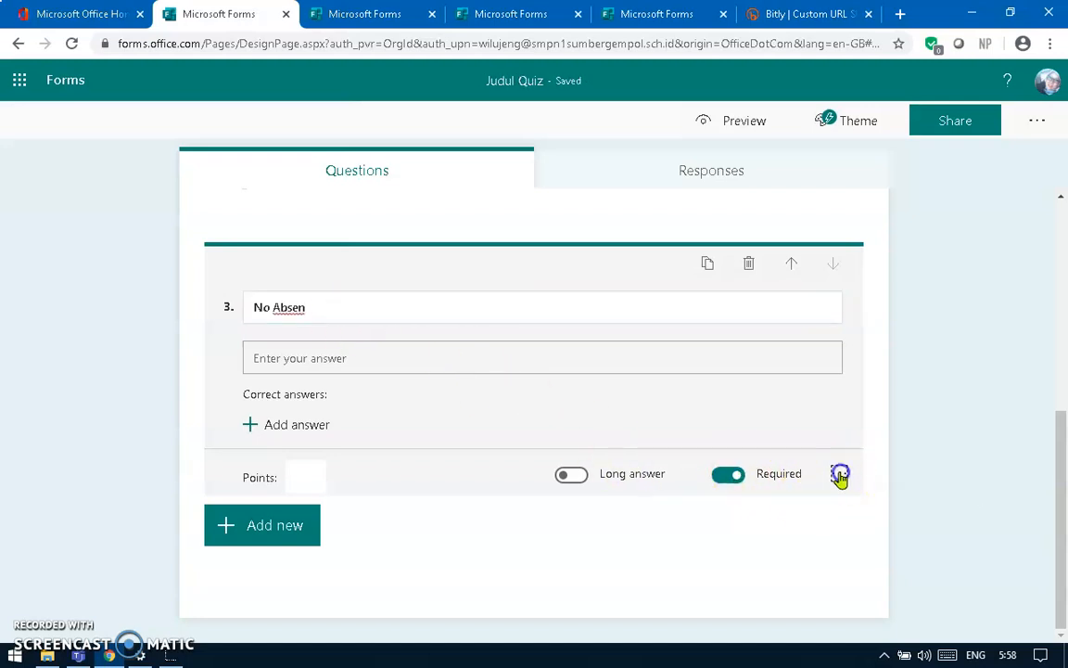
click(880, 536)
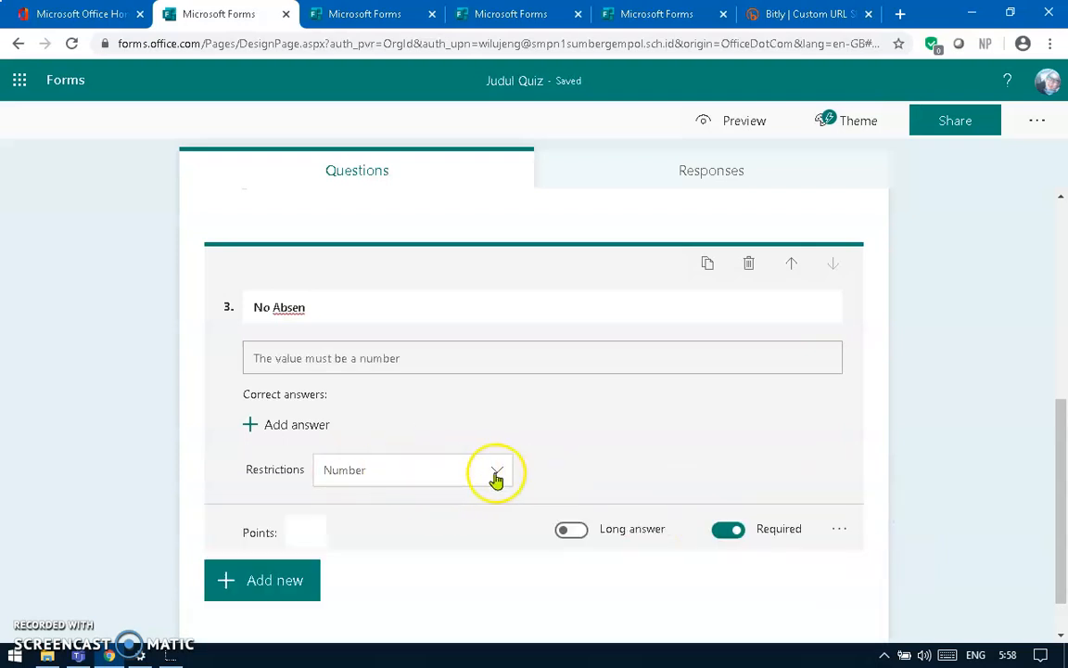
scroll(538, 455, down, 1)
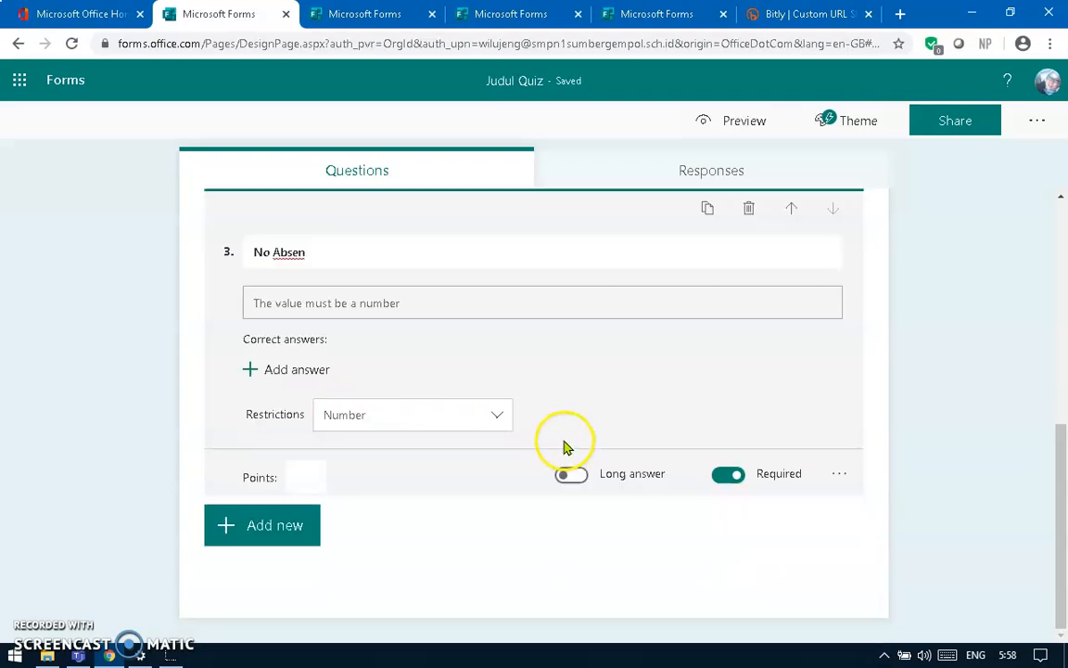
click(499, 420)
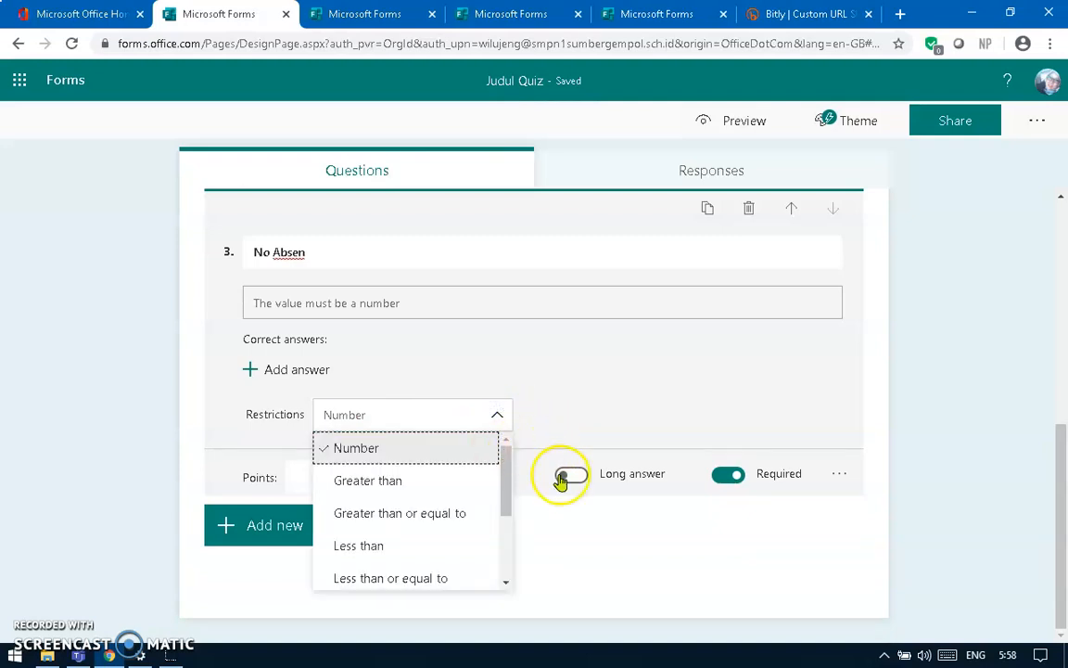
drag(507, 487, 506, 569)
click(377, 543)
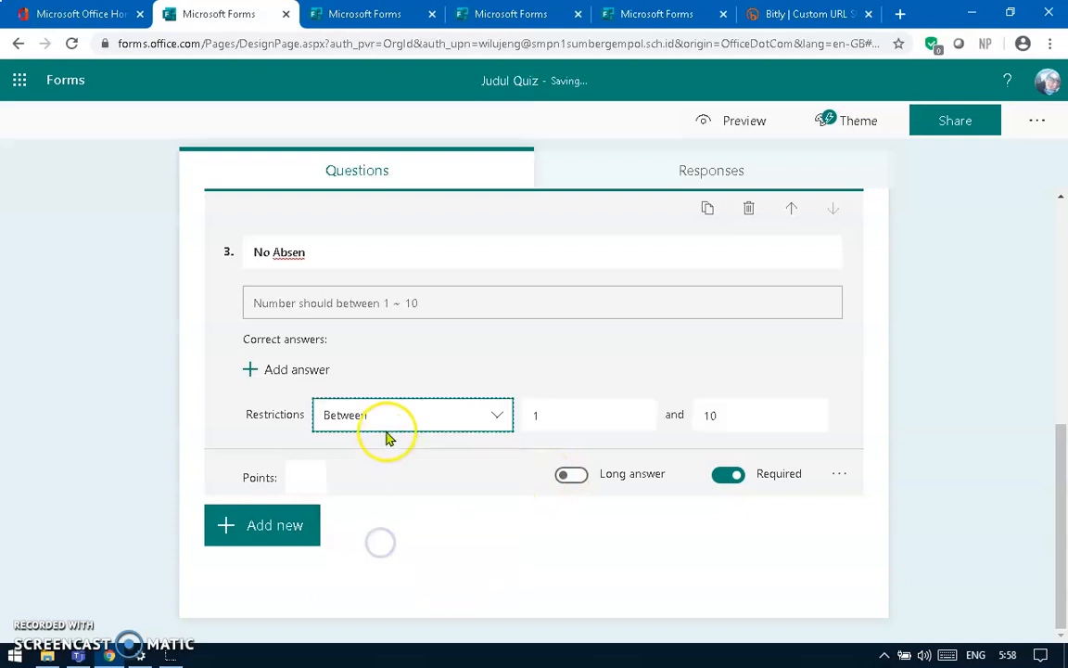
double_click(744, 414)
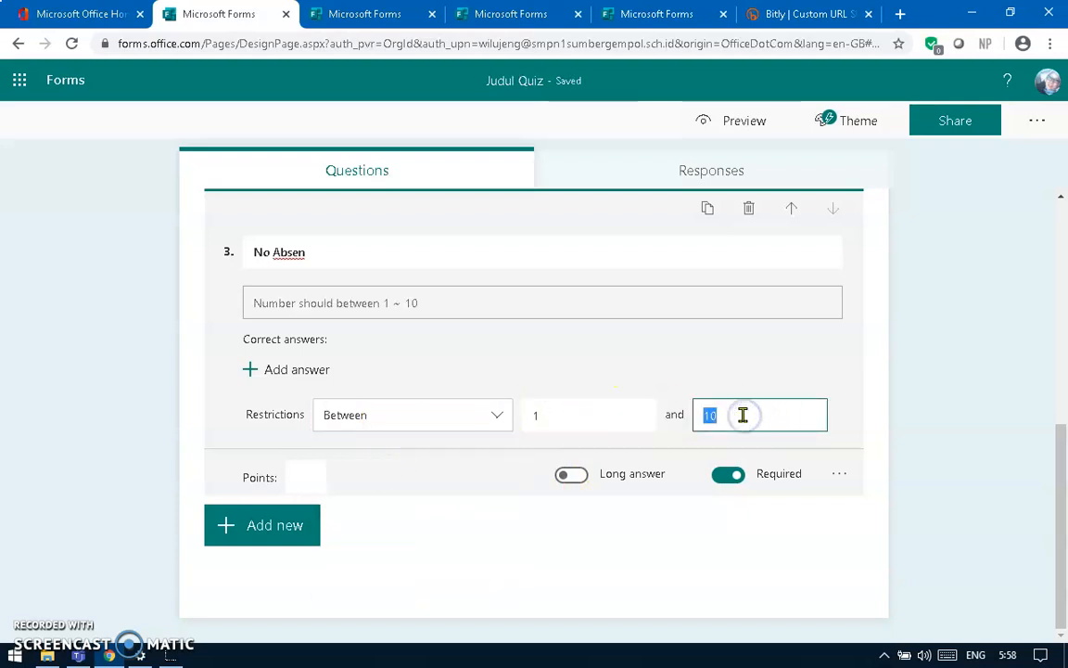
text(30)
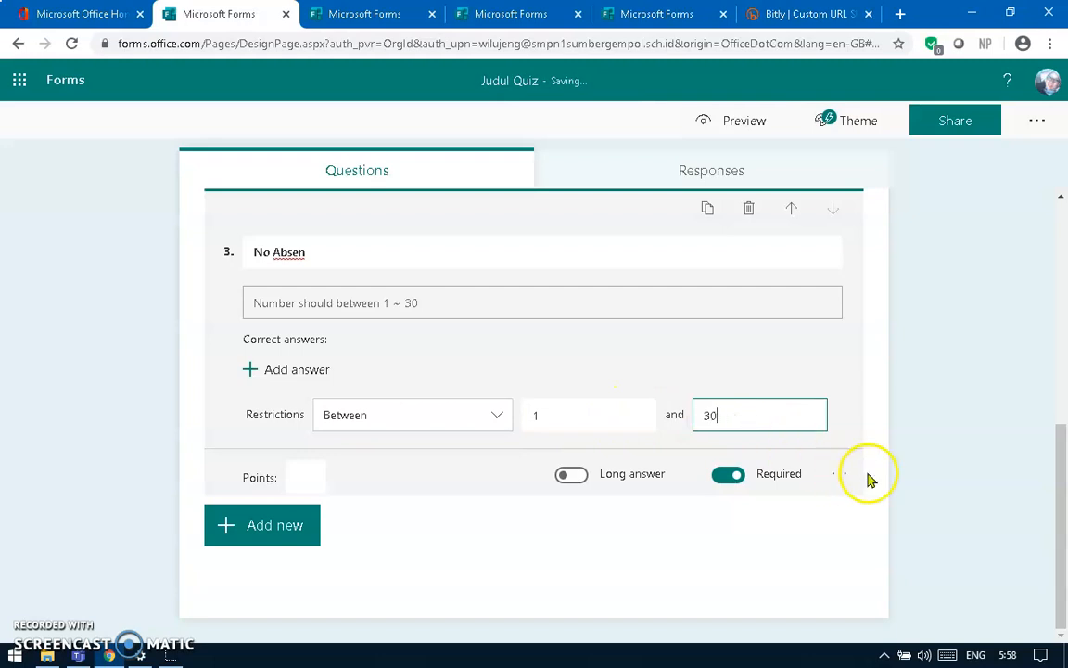
click(911, 526)
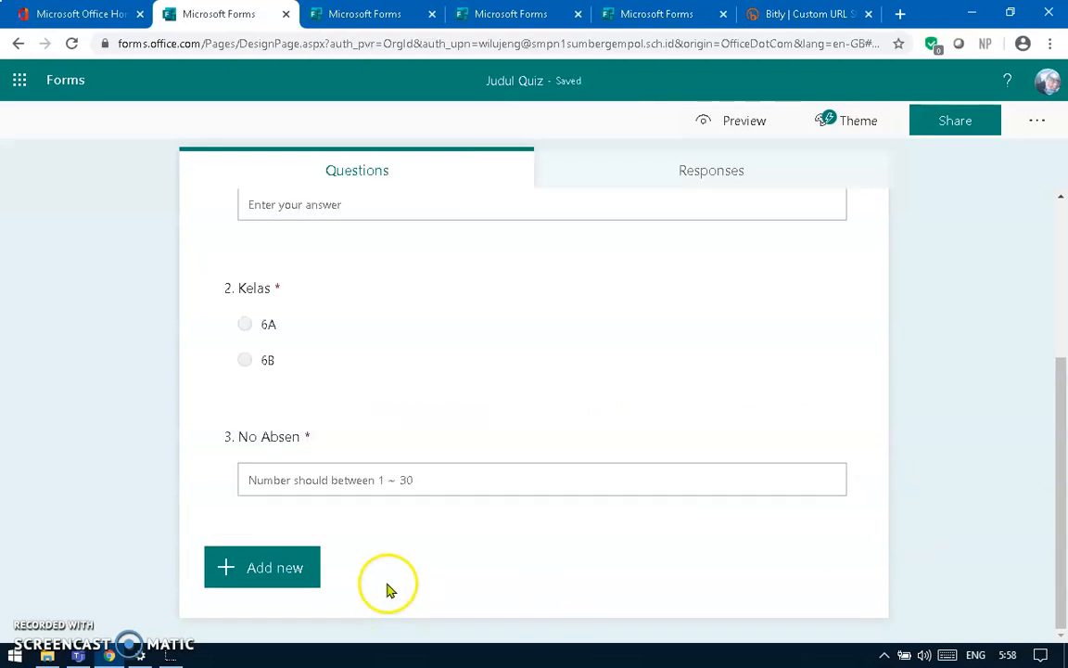
- Add a choice question titled "Pertanyaan 1" below the "No Absen" question
click(281, 570)
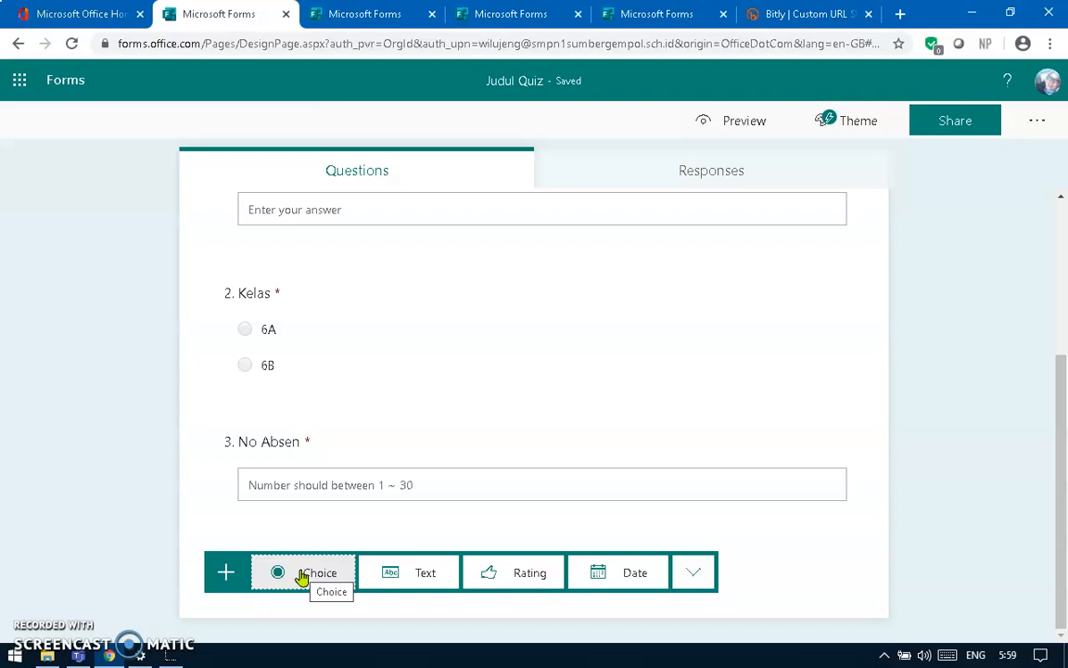
click(314, 577)
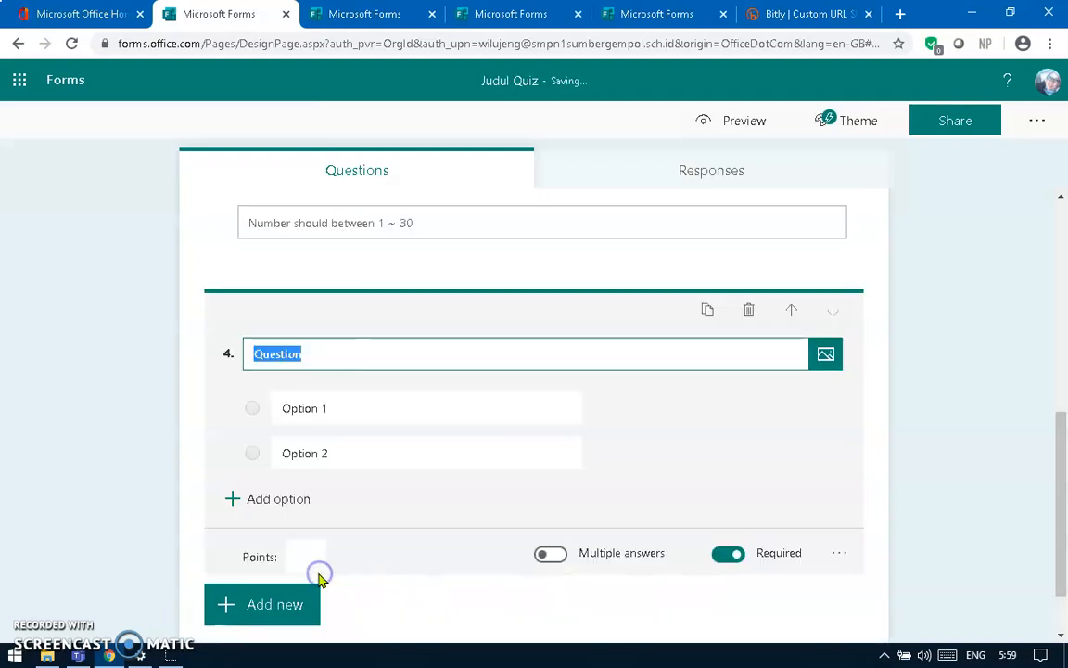
text(p)
key(BackSpace)
text(Pertanyaan 1)
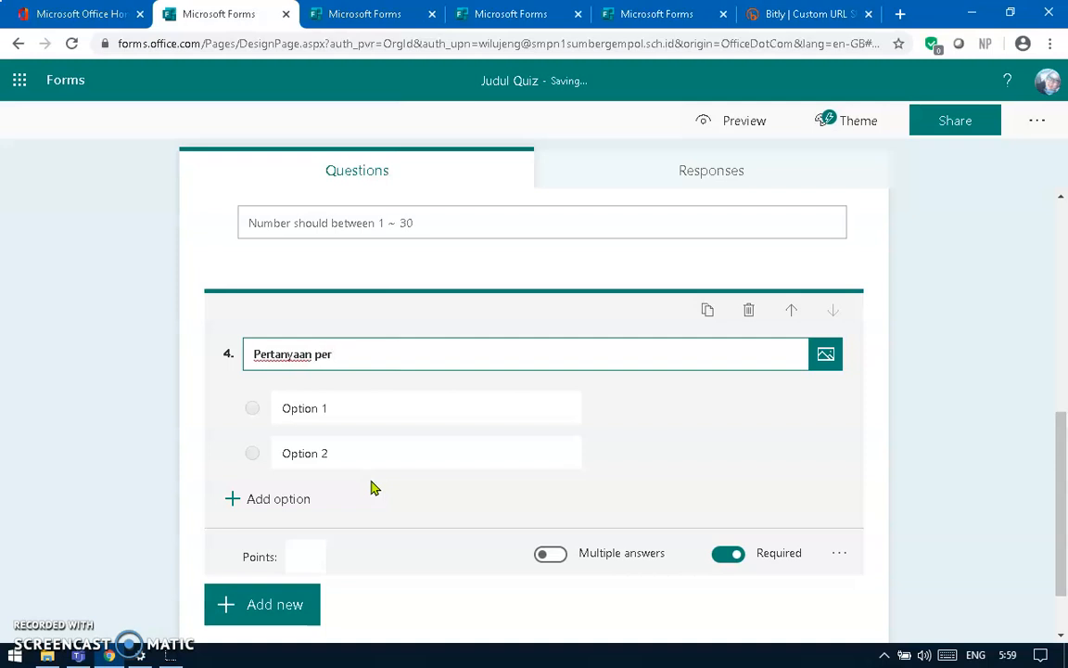
- Fill in four answer options for "Pertanyaan 1": "Jawaban A", "Jawaban B", "Jawaban C" and "Jawaban D"
click(341, 413)
text(Ja)
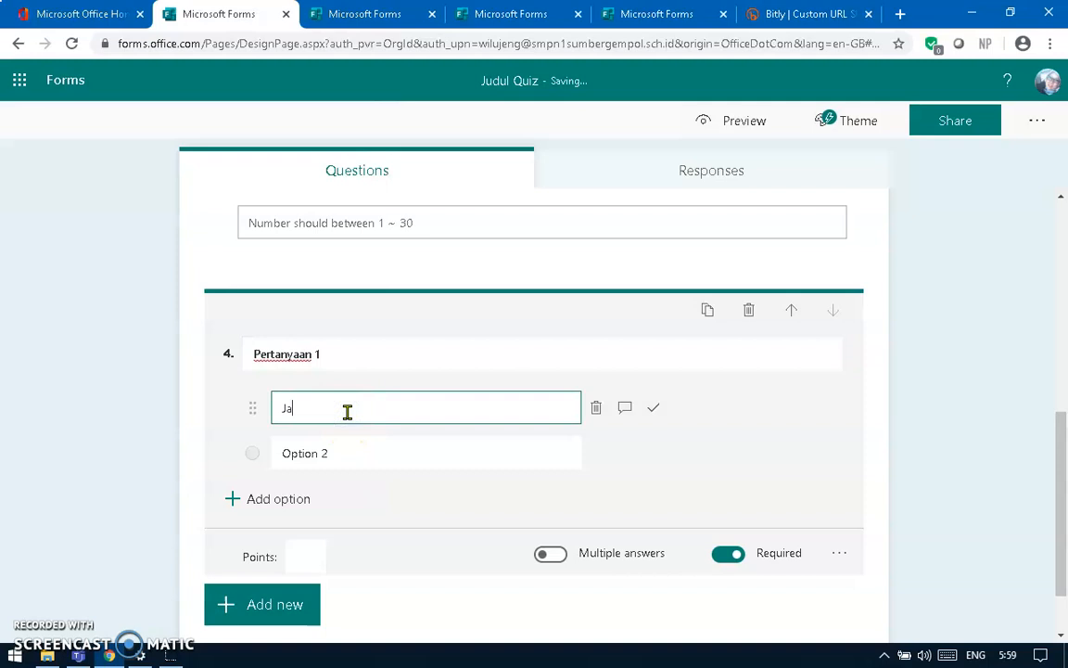
text(waban A)
drag(347, 412, 279, 409)
key(ctrl+c)
click(332, 452)
key(ctrl+v)
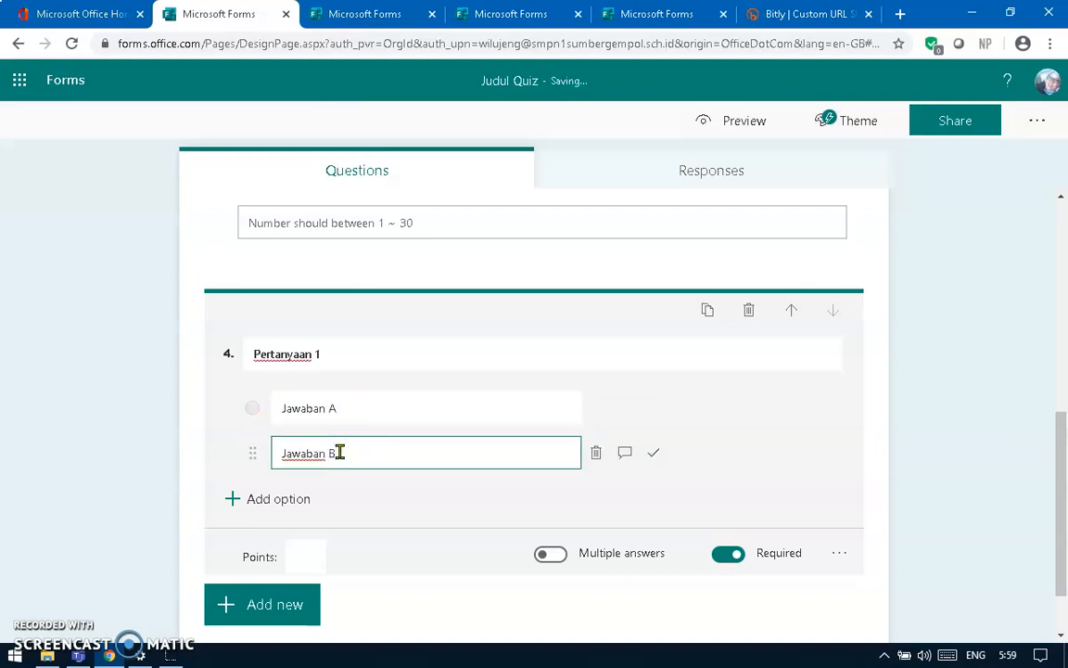
click(298, 498)
key(ctrl+v)
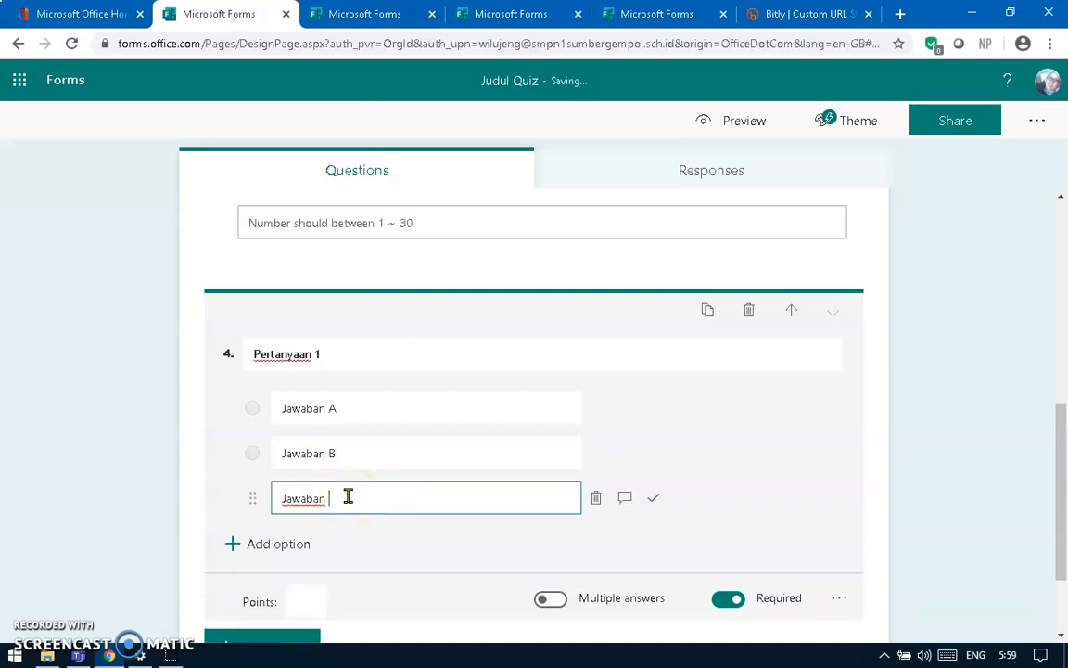
click(298, 544)
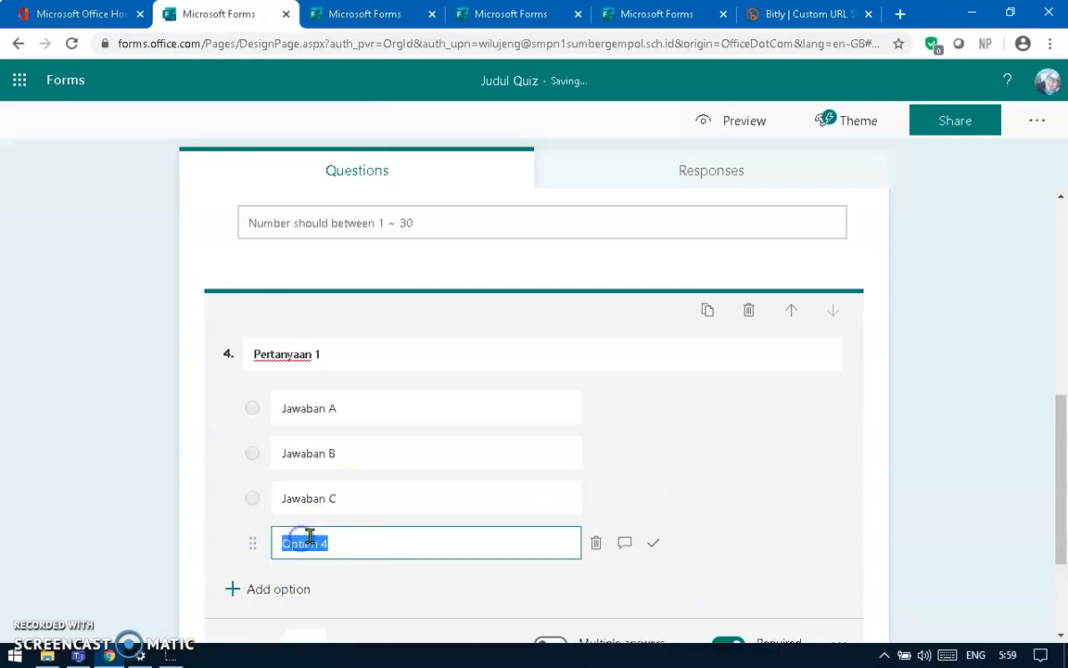
key(ctrl+v)
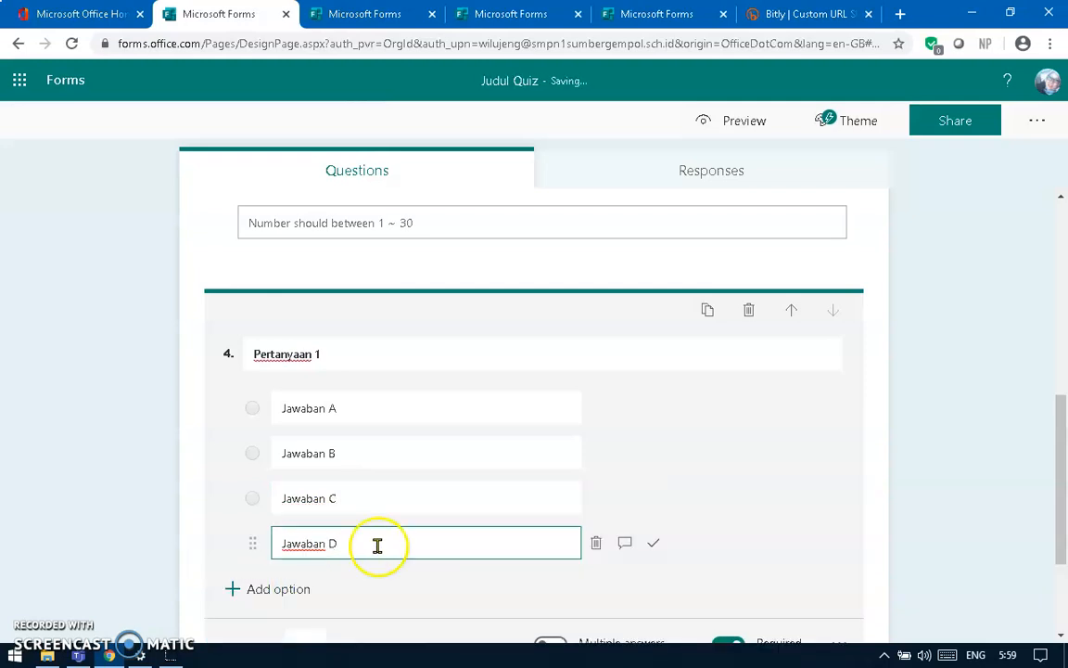
- Give "Pertanyaan 1" 4 points and mark "Jawaban B" as the correct answer
scroll(376, 547, down, 1)
click(299, 564)
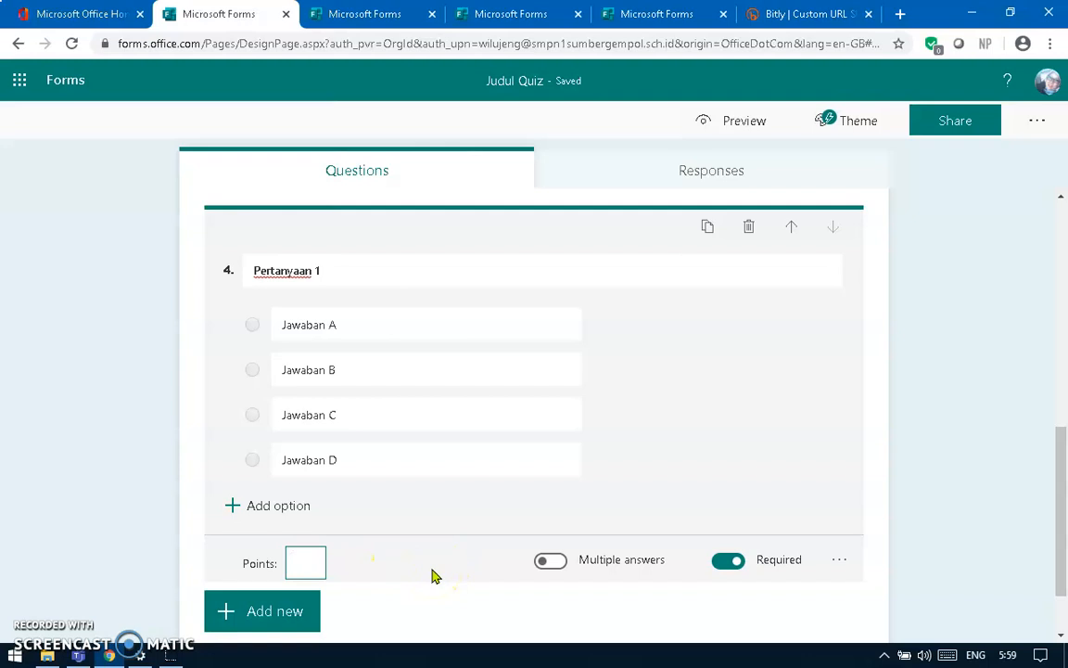
text(4)
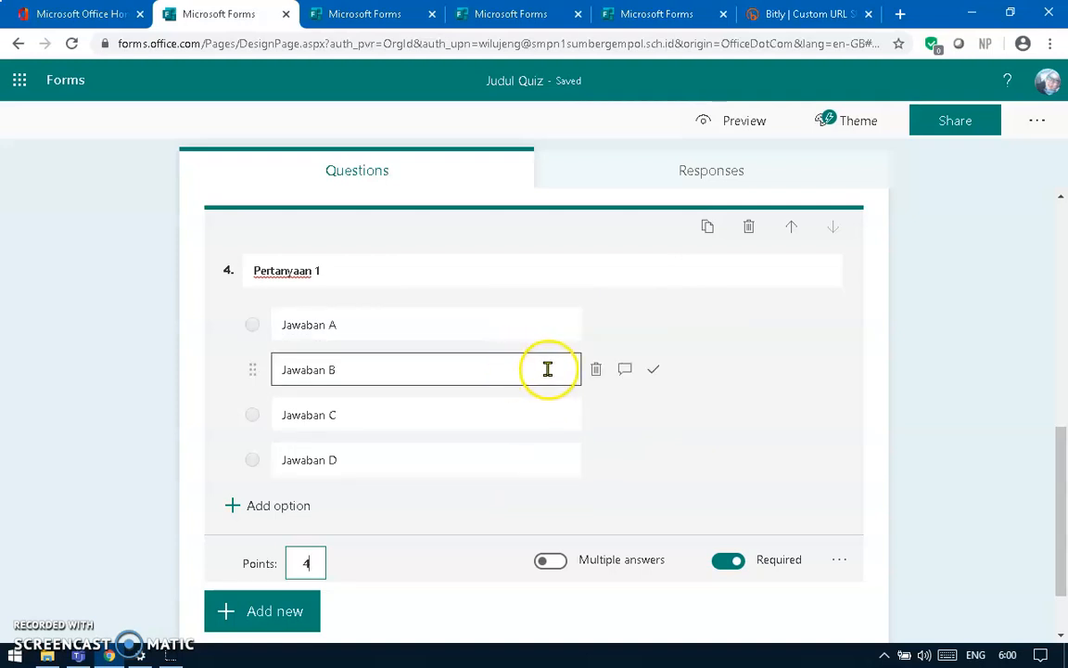
click(653, 371)
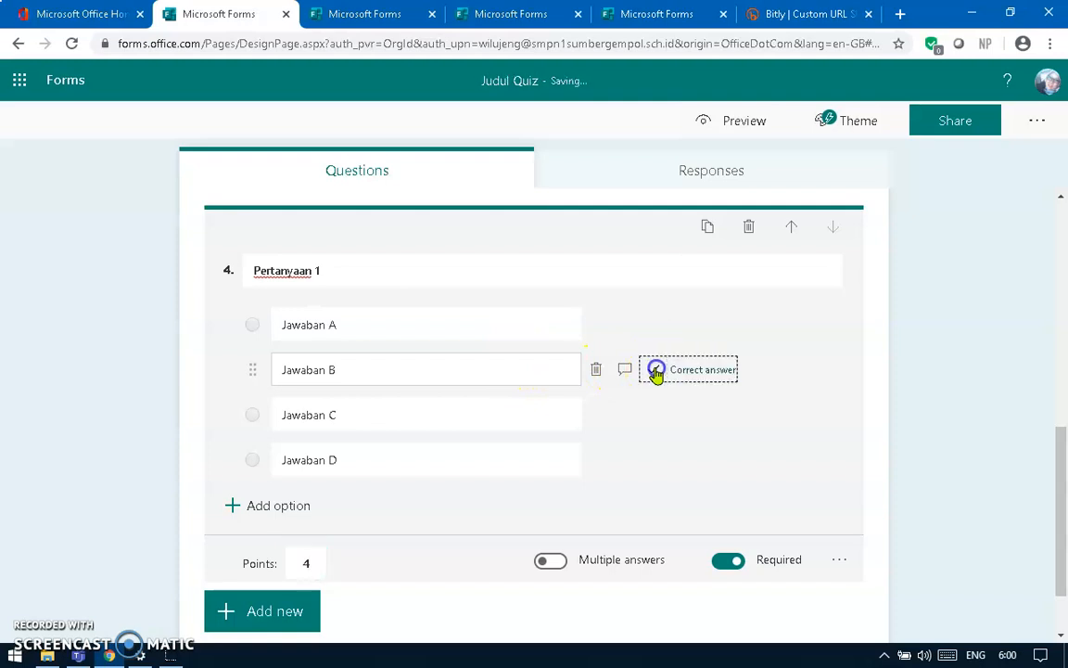
- Examine the media options for "Pertanyaan 1", including image search and image upload, without adding anything
scroll(785, 412, down, 1)
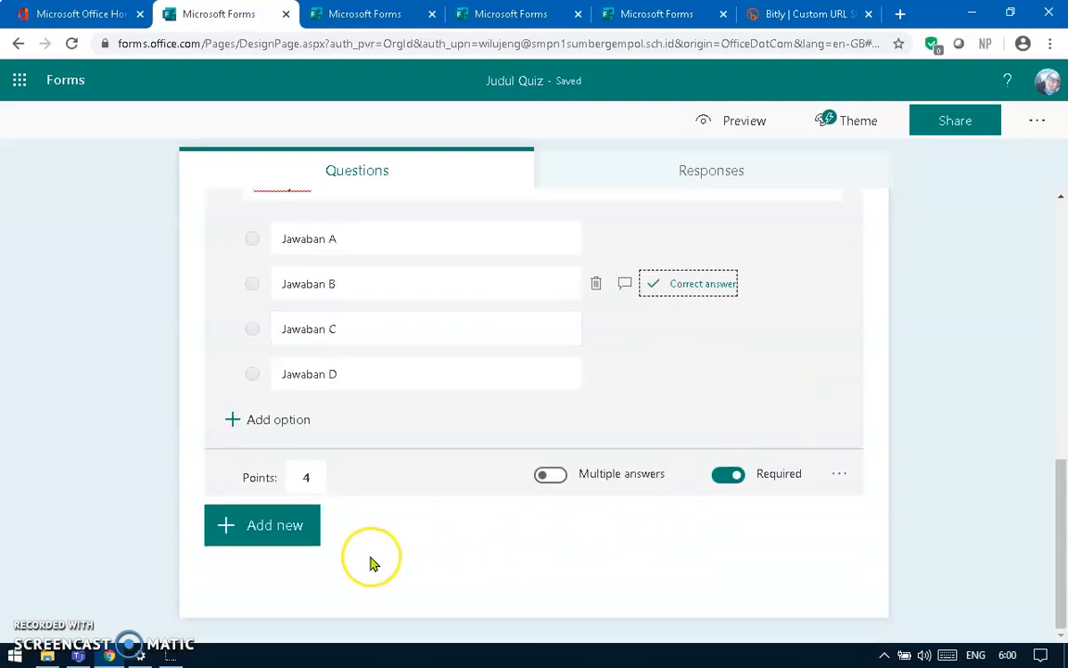
scroll(371, 563, up, 1)
scroll(371, 561, up, 1)
triple_click(406, 345)
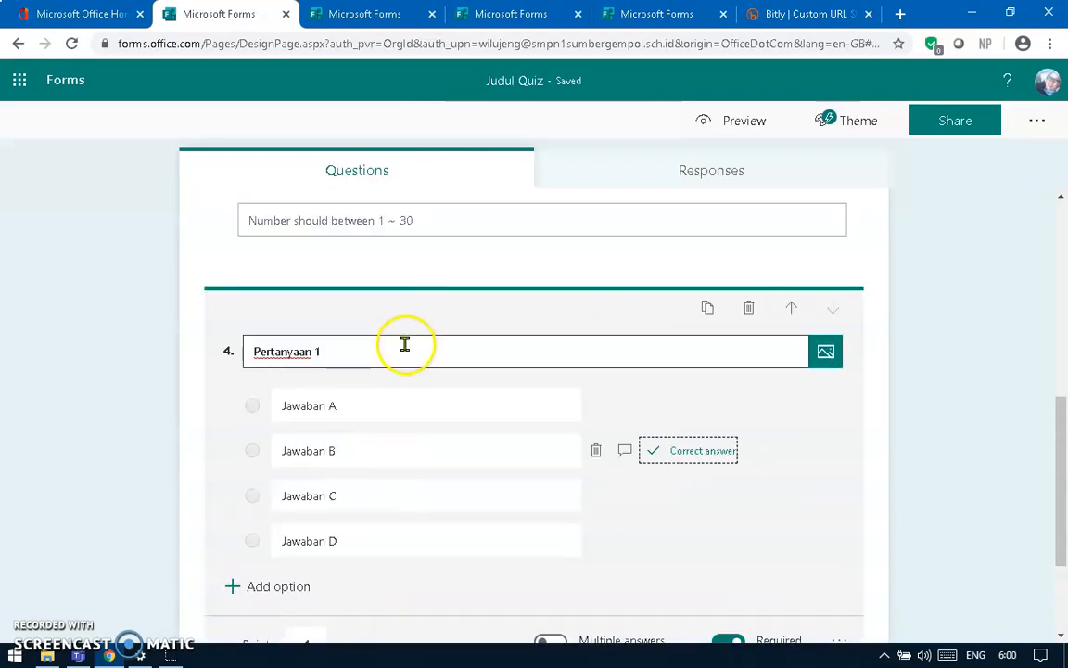
click(826, 353)
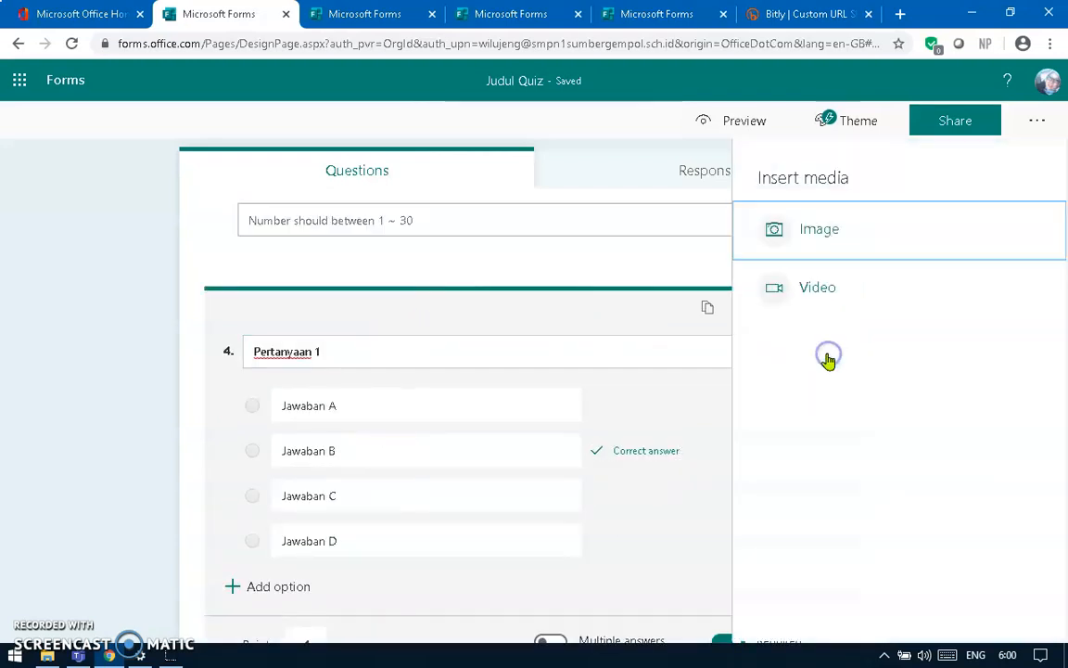
click(831, 238)
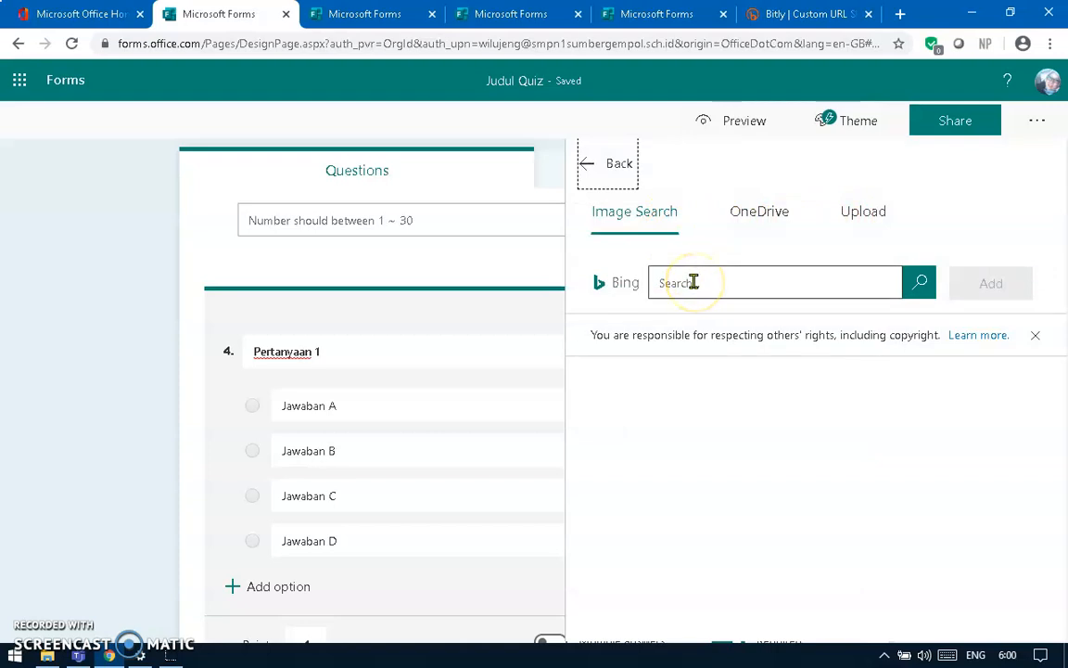
click(861, 215)
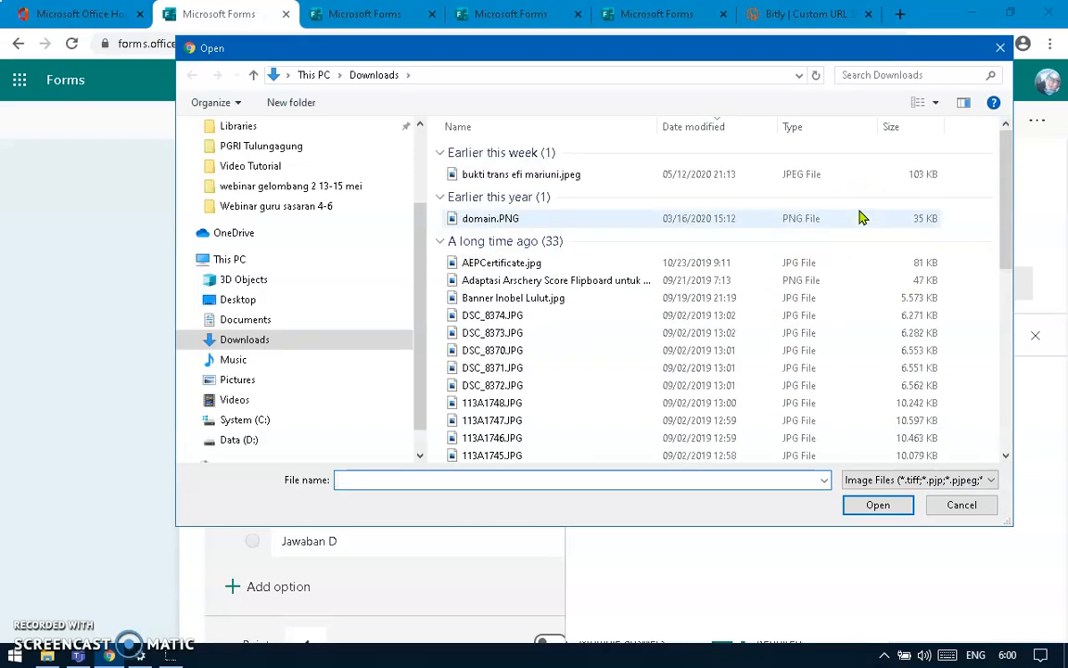
click(958, 506)
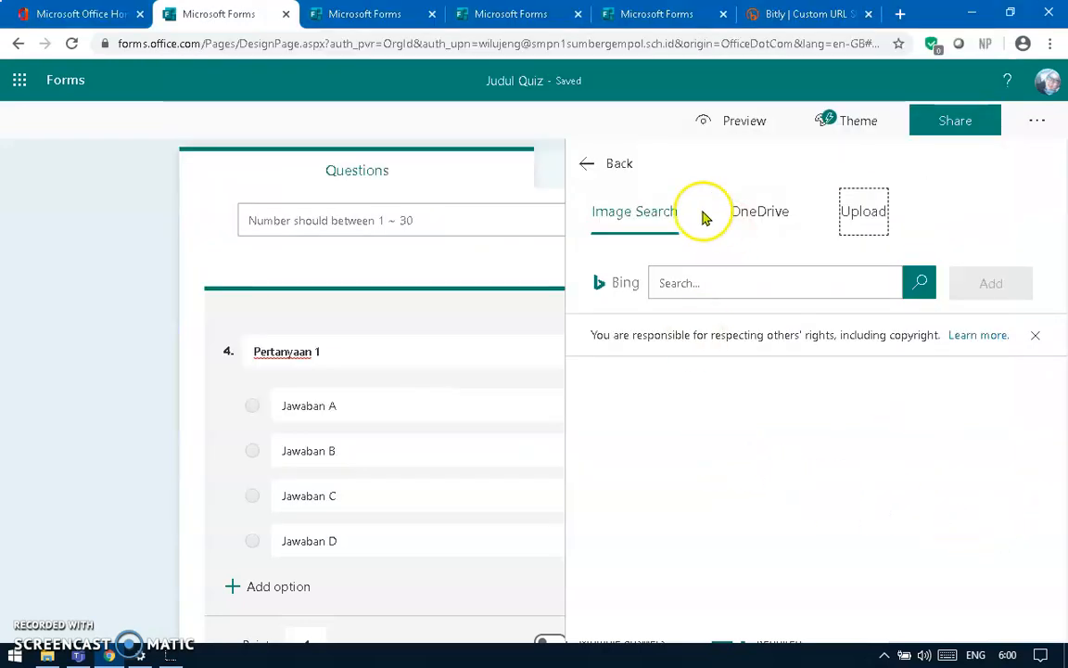
click(587, 163)
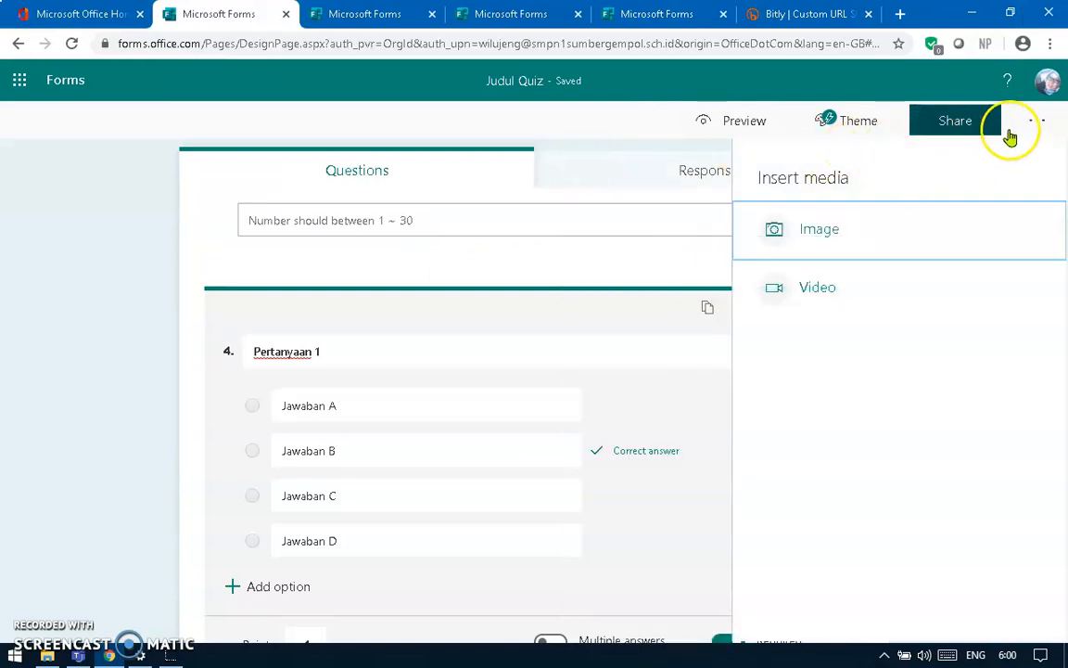
- Allow anyone with the link to respond in the quiz settings
click(1038, 121)
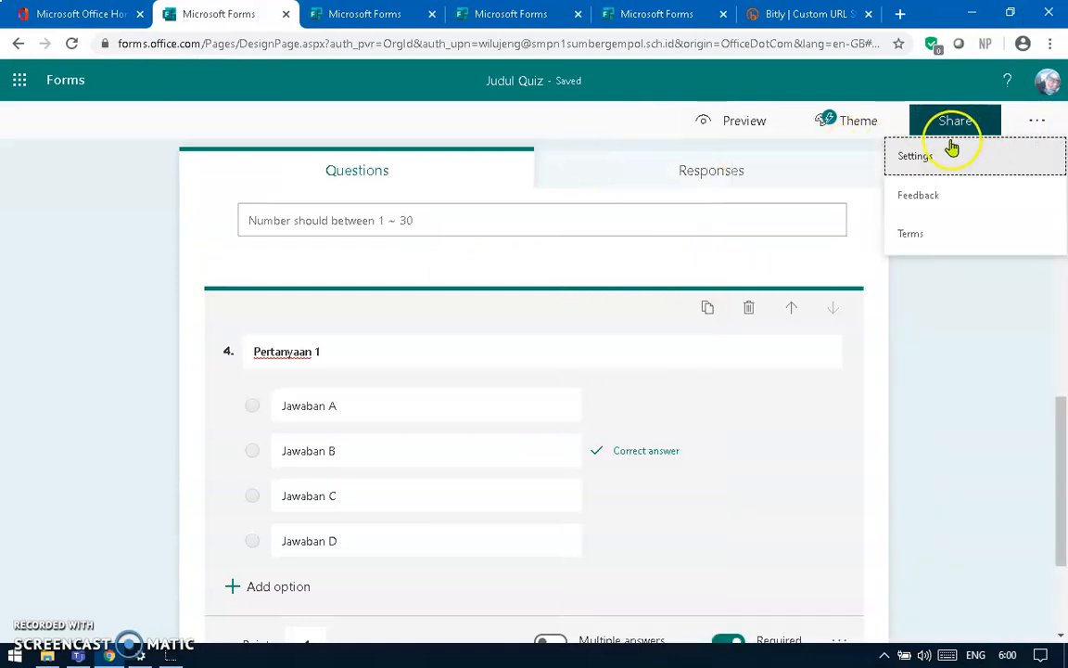
click(921, 158)
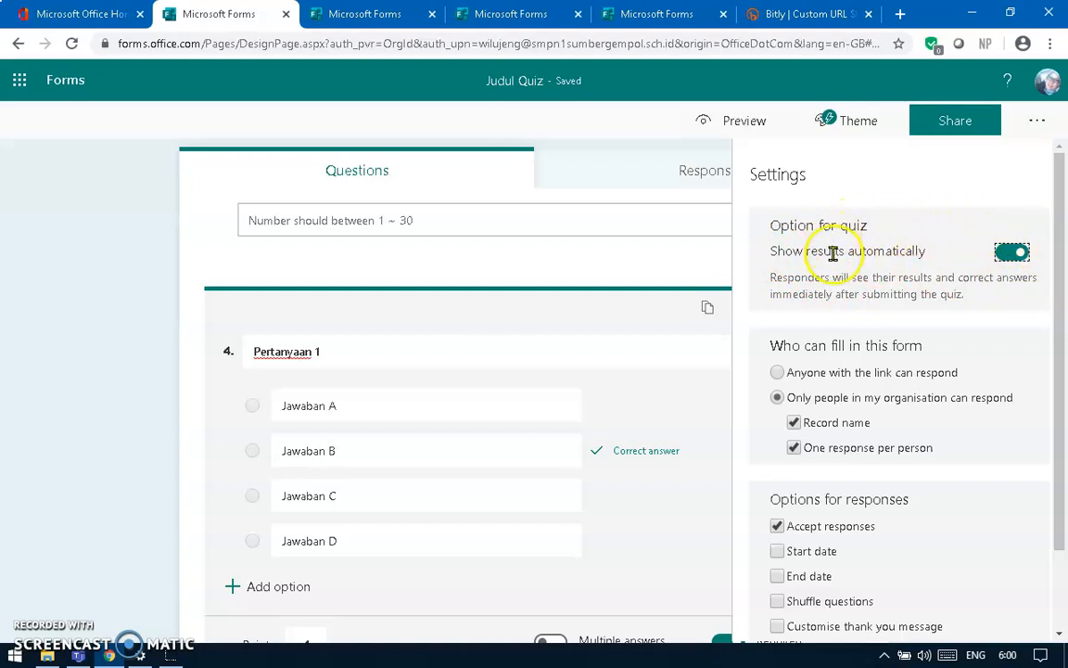
scroll(983, 329, down, 1)
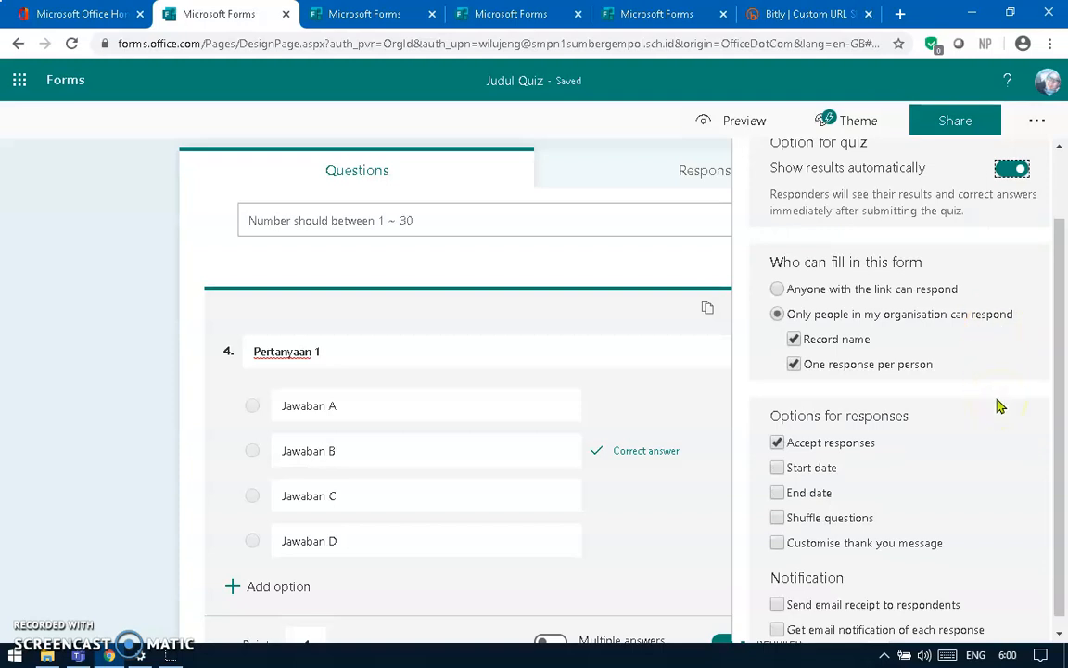
scroll(1000, 406, down, 1)
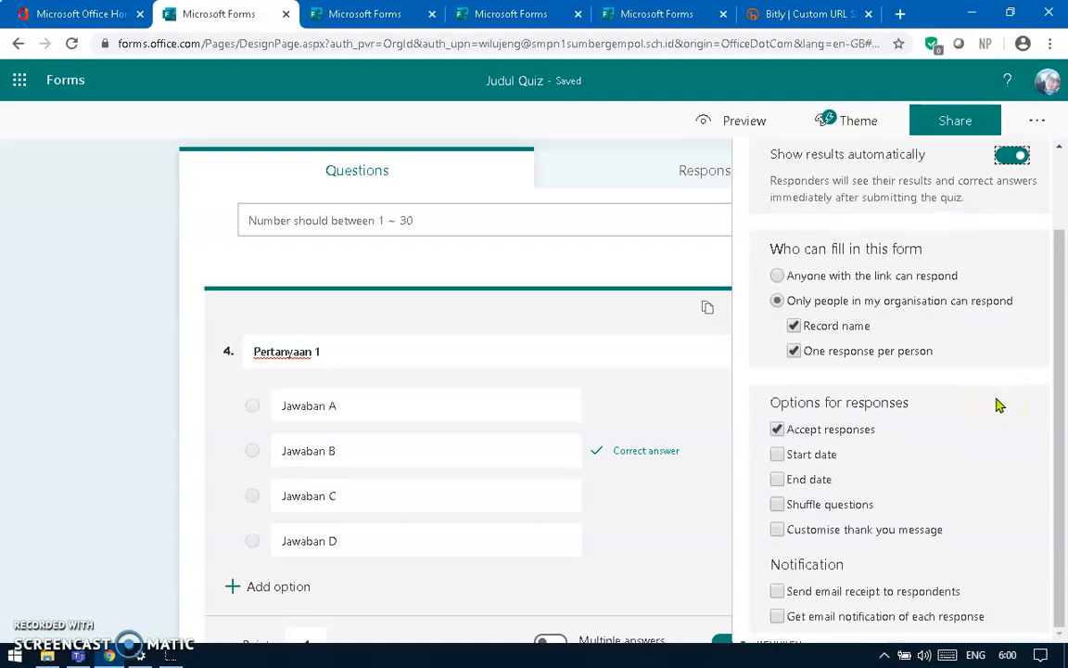
click(777, 276)
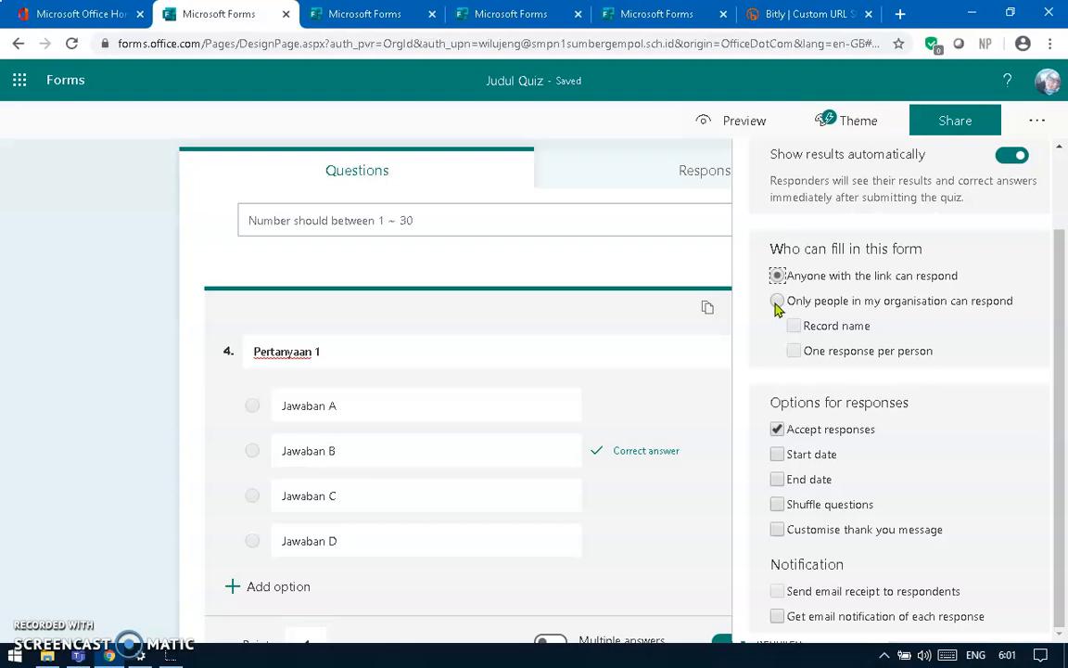
click(777, 303)
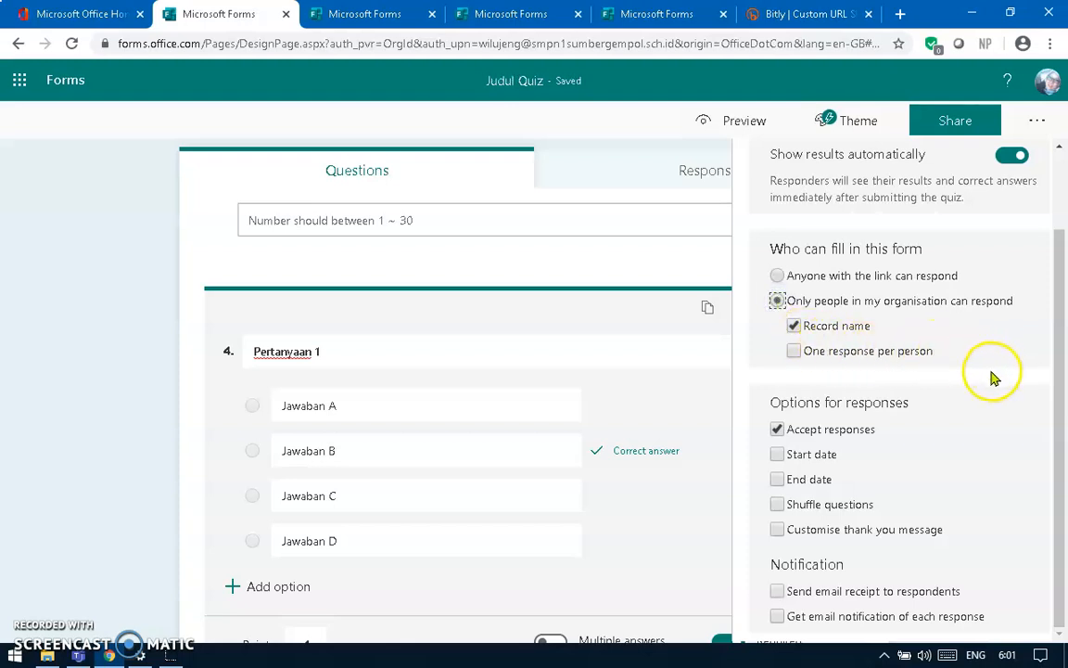
click(795, 352)
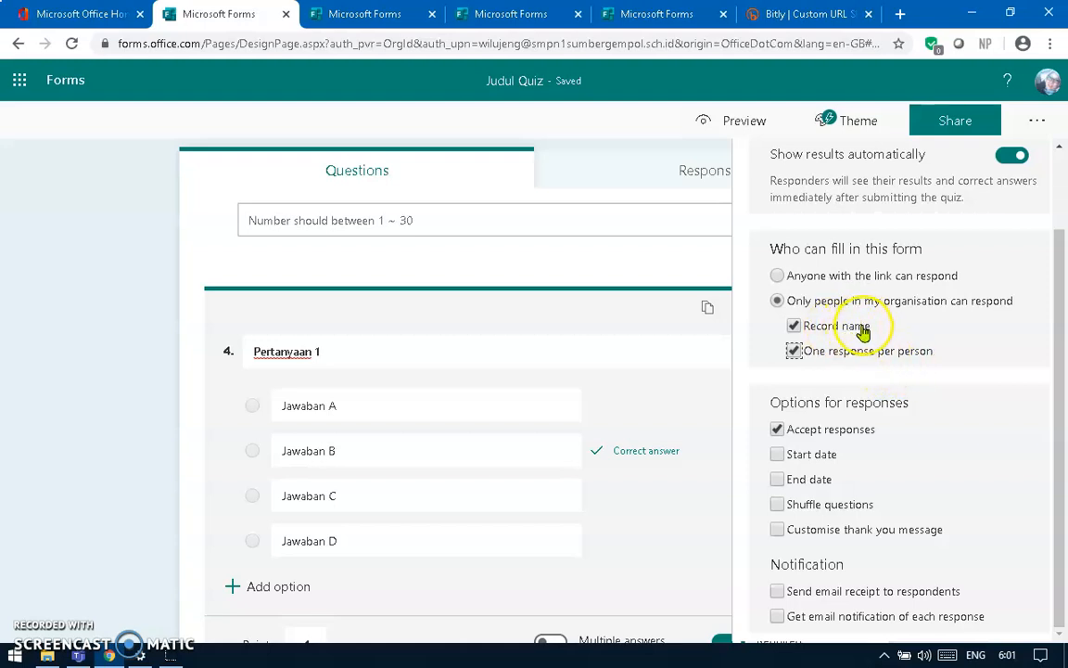
click(780, 276)
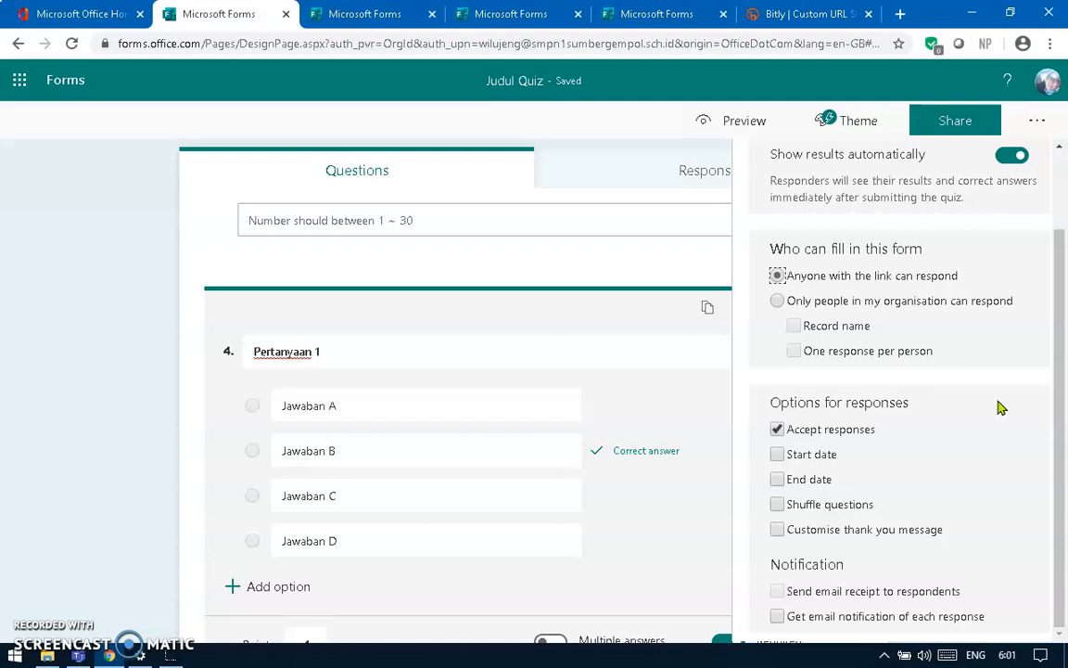
- Enable a response start date of 14/05/2020 at 07:00 and an end date of 14/05/2020 at 08:00
click(793, 459)
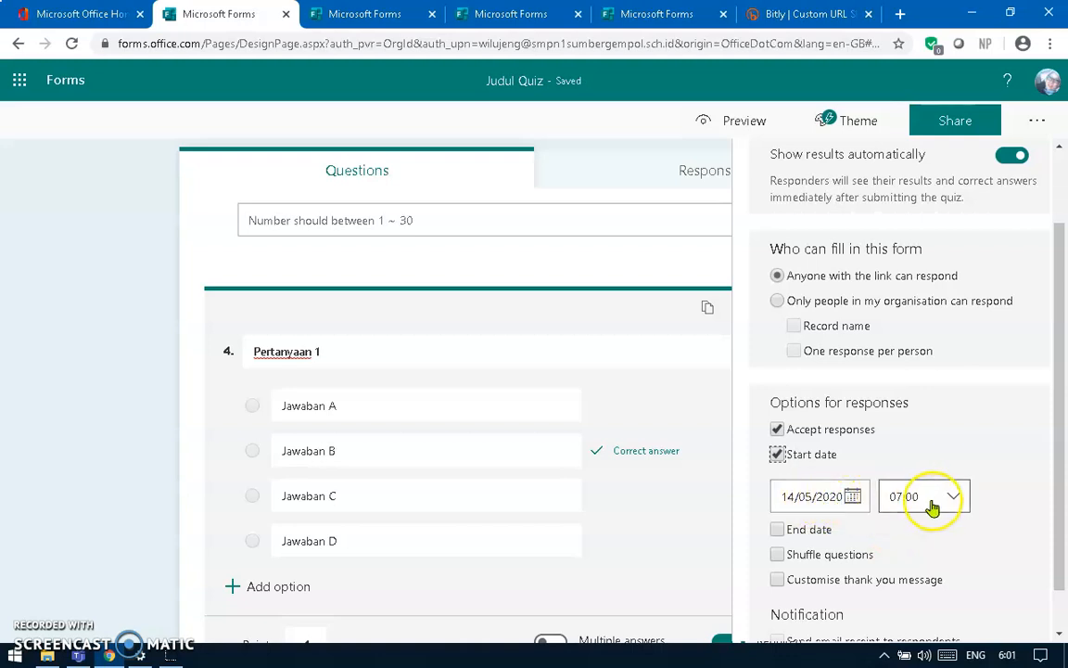
click(777, 530)
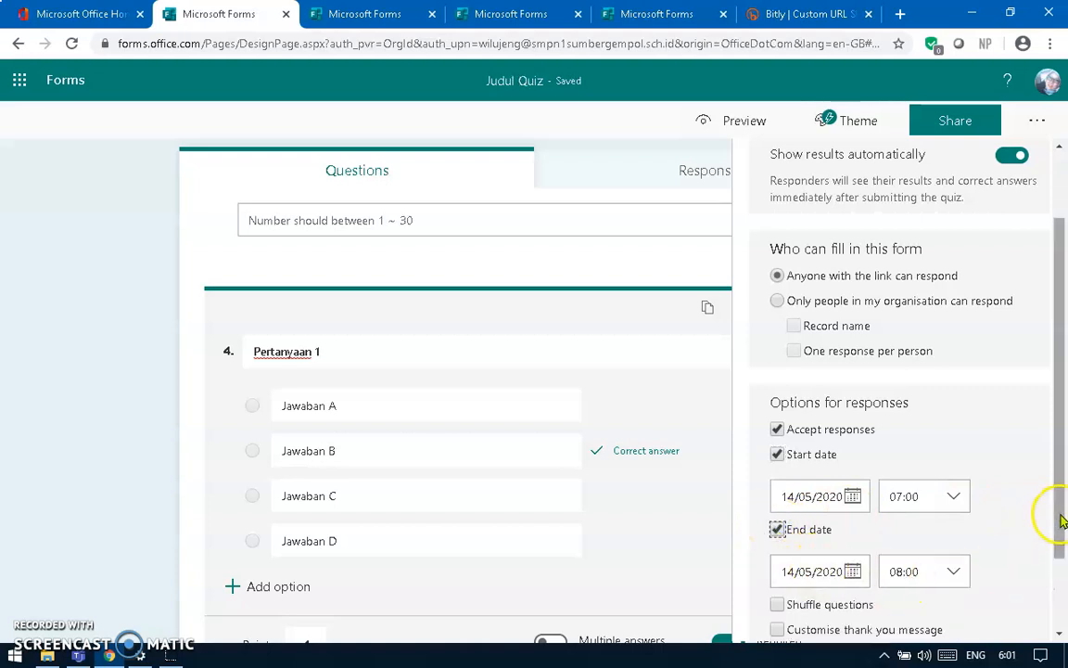
- Enable shuffling of the quiz questions while locking questions 1 to 3
drag(1061, 512, 1063, 582)
click(777, 508)
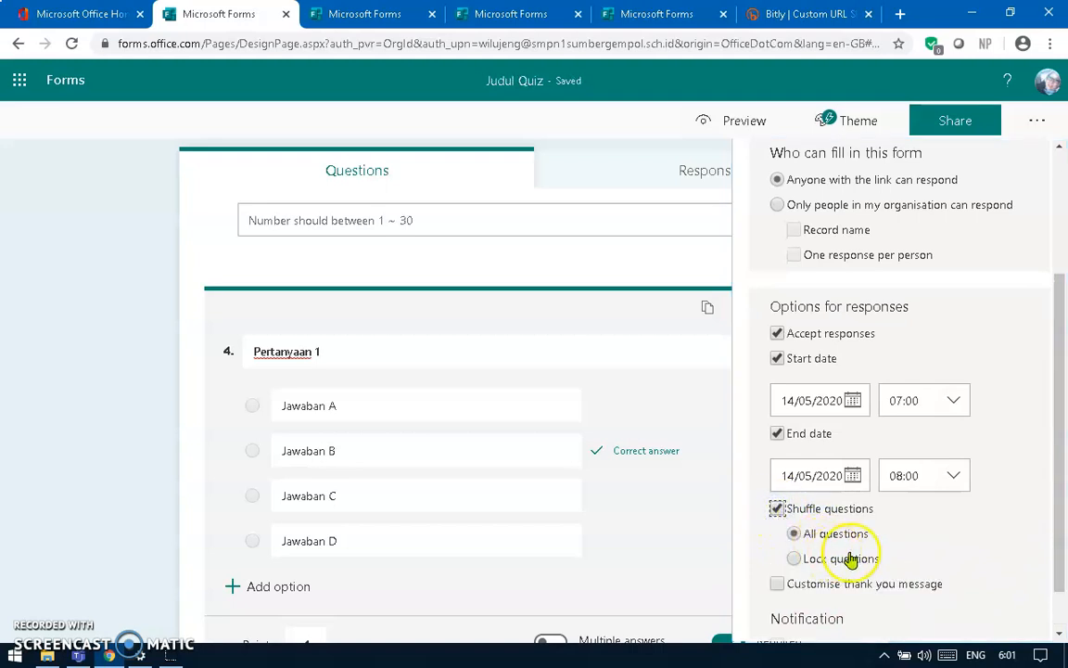
click(793, 559)
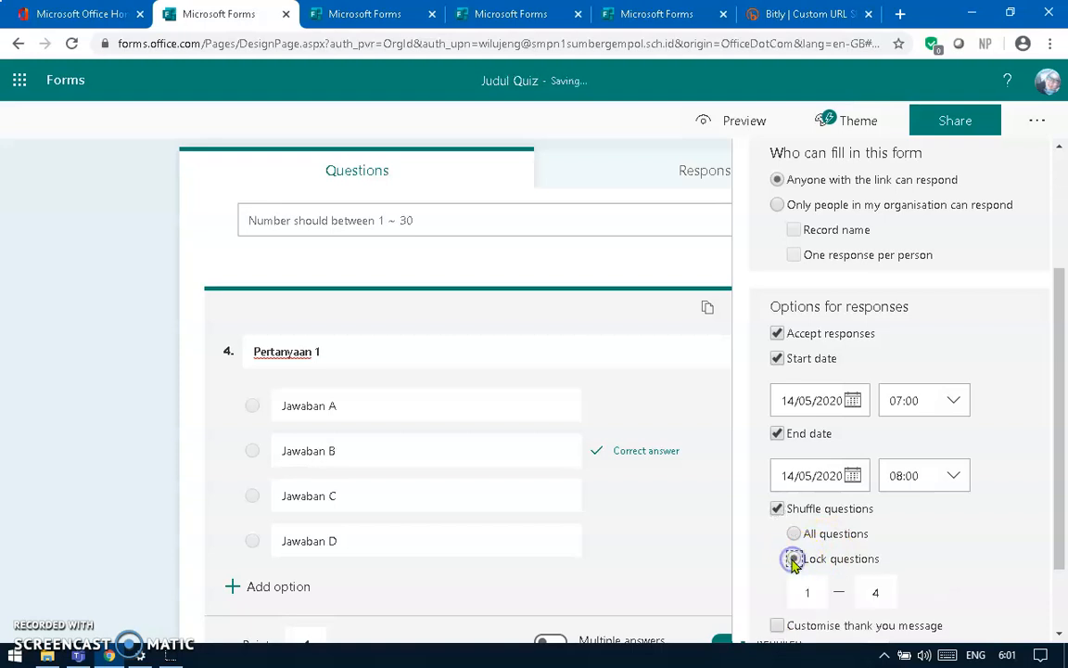
click(879, 591)
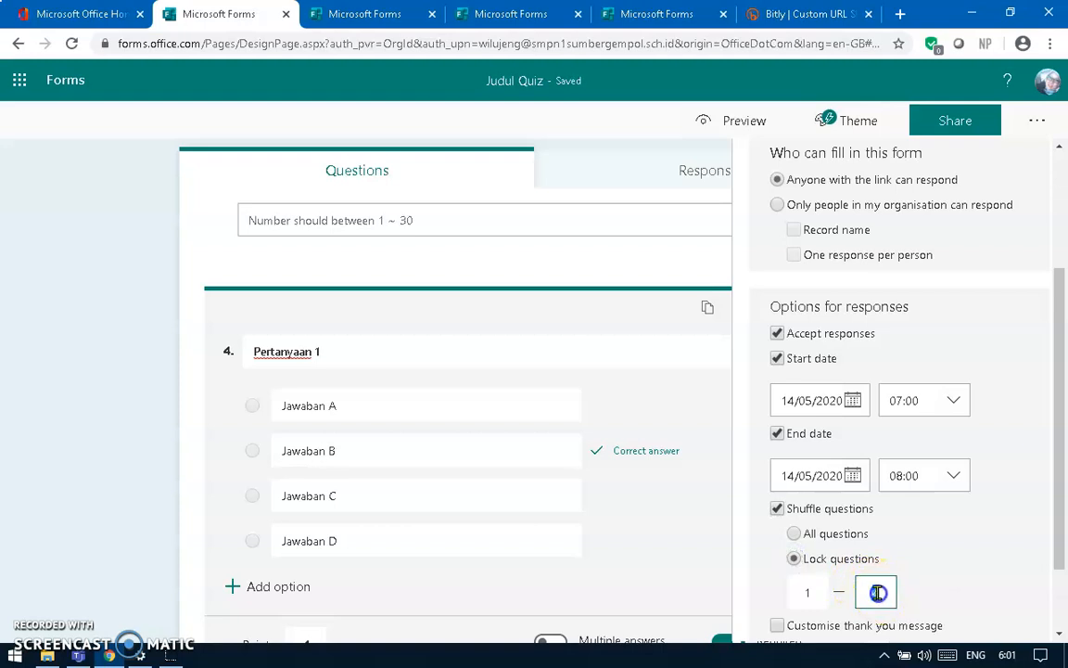
key(BackSpace)
text(3)
- Enable a customised thank you message and set it to "Ucapan terimakasih siswa"
drag(1062, 519, 1062, 573)
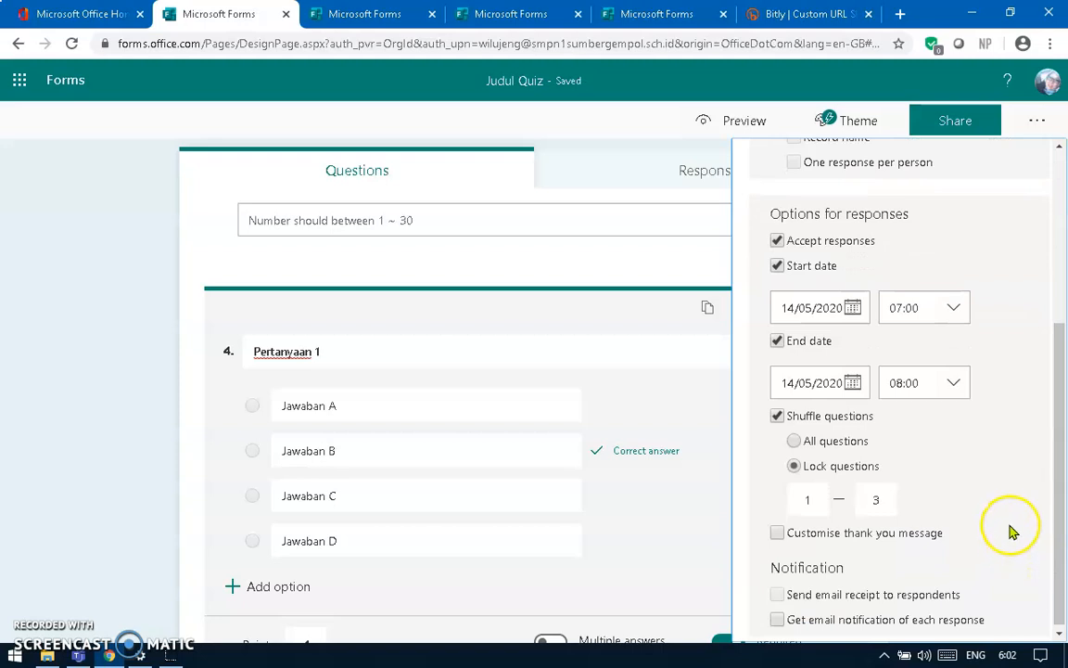
drag(1057, 510, 1057, 530)
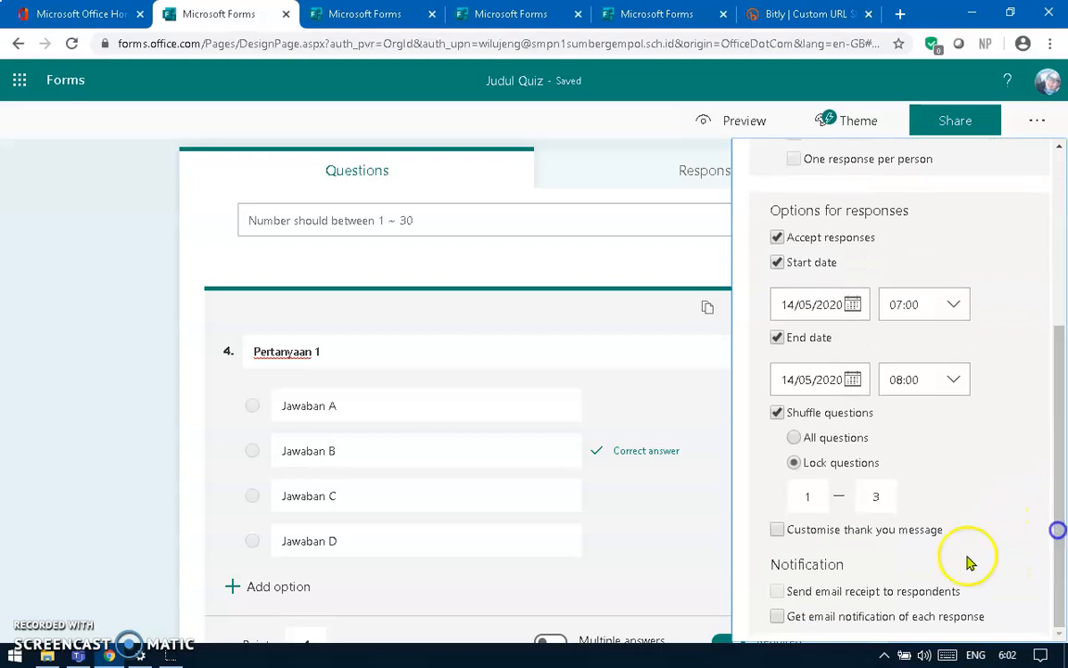
click(777, 530)
triple_click(827, 563)
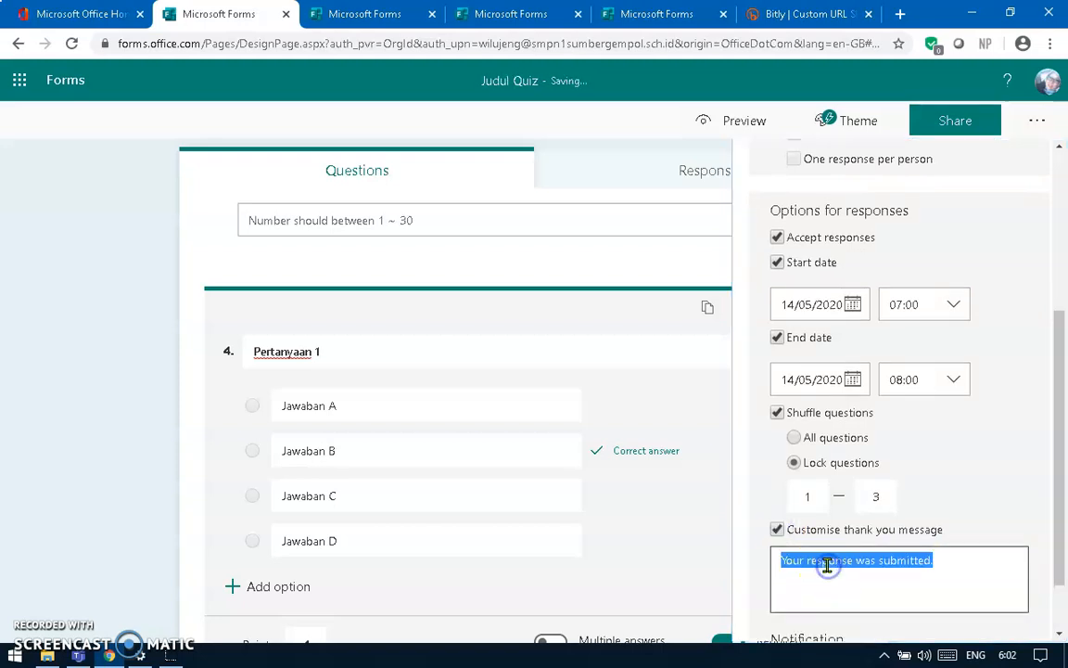
text(Ucapan terimakasih siswa)
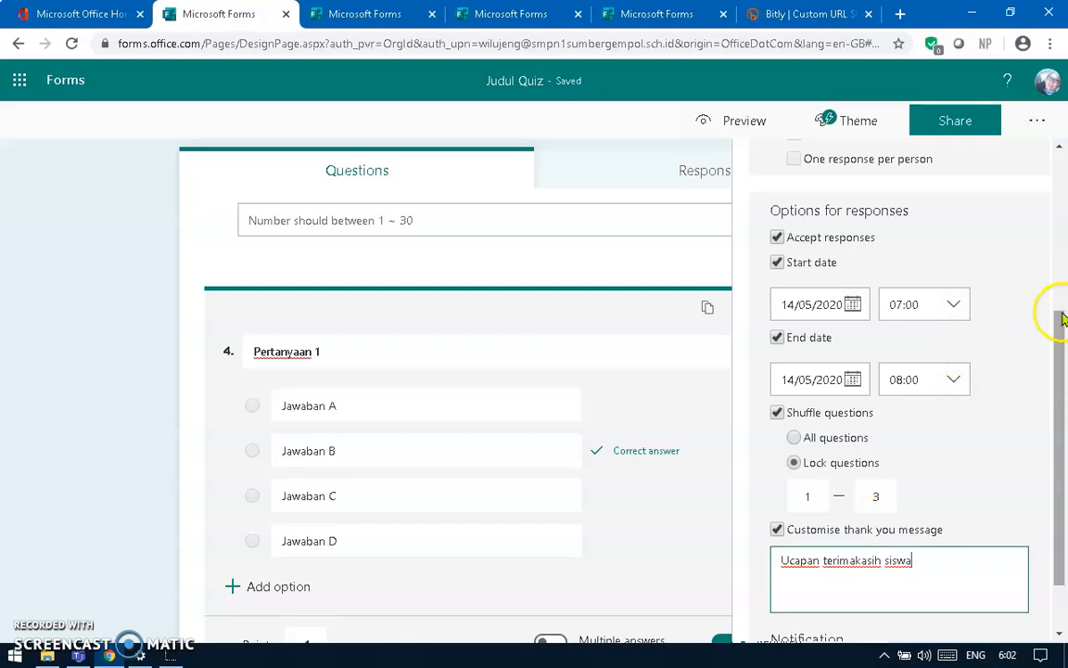
- Open the sharing options of the quiz "Judul Quiz" and copy its response link for anyone with the link
drag(1062, 360, 1058, 235)
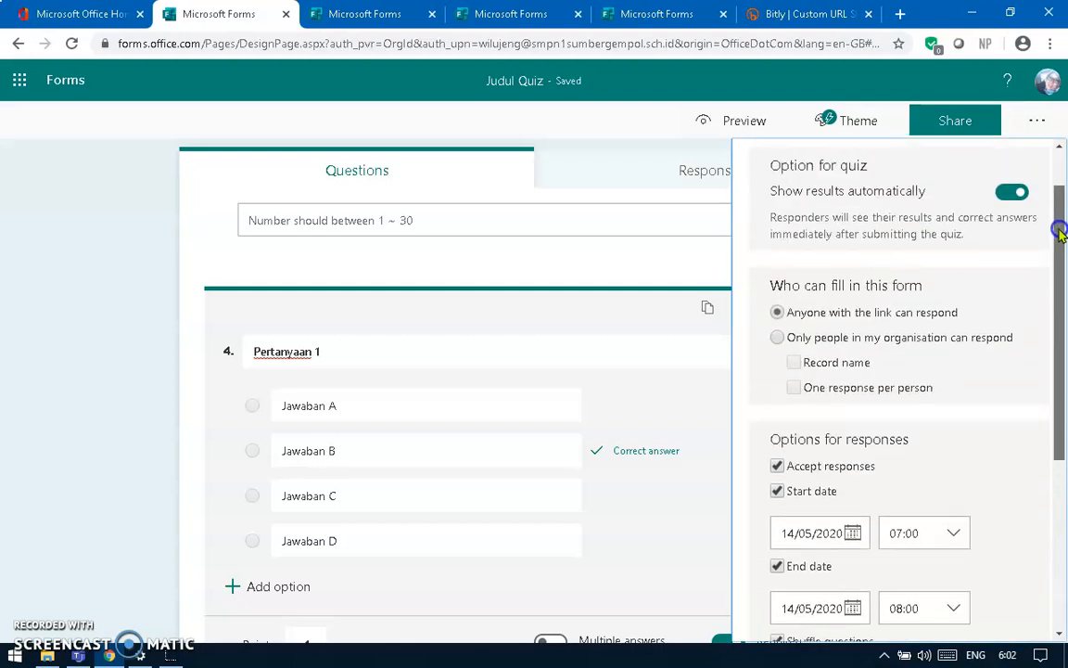
click(955, 121)
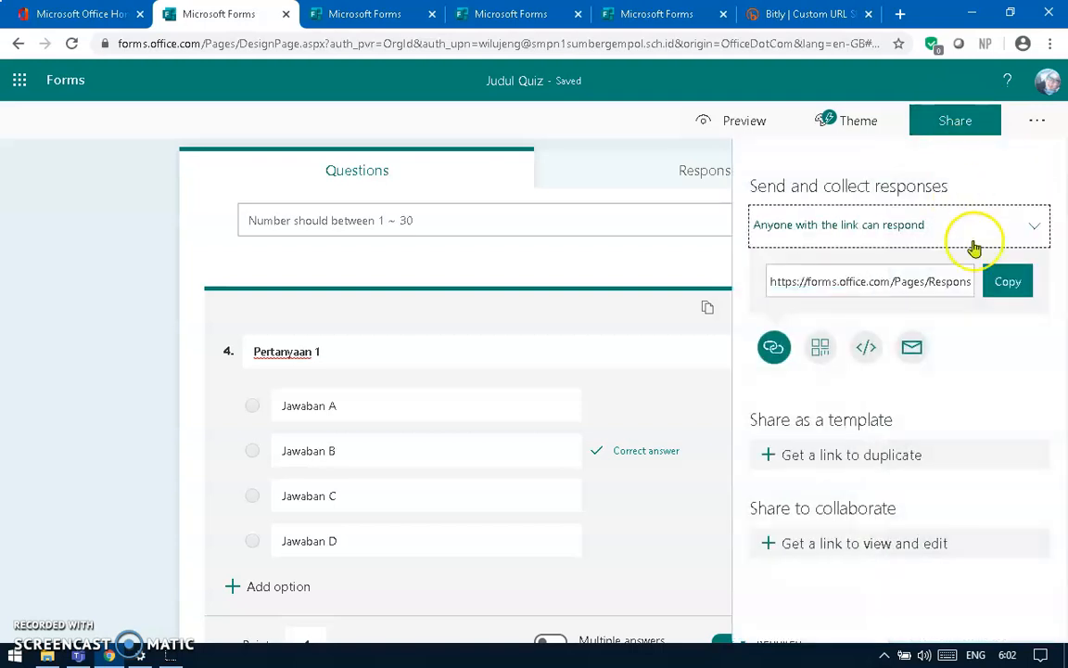
click(1010, 283)
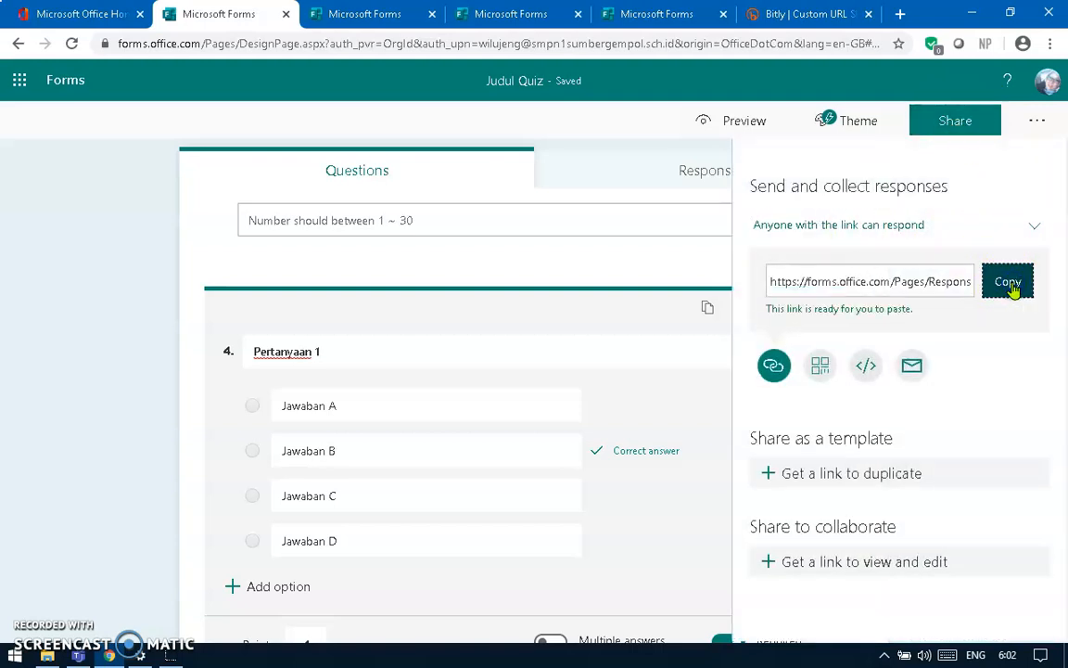
- Switch to Bitly and shorten the copied quiz link, replacing the previous short link in the URL field
click(808, 13)
click(186, 378)
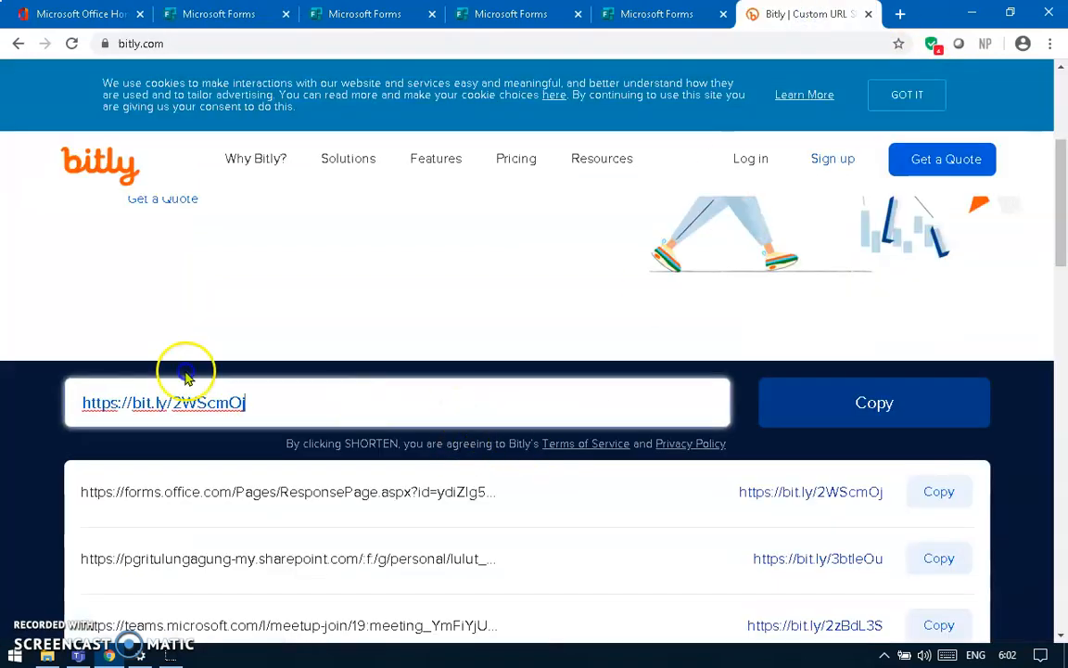
key(ctrl+a)
key(ctrl+v)
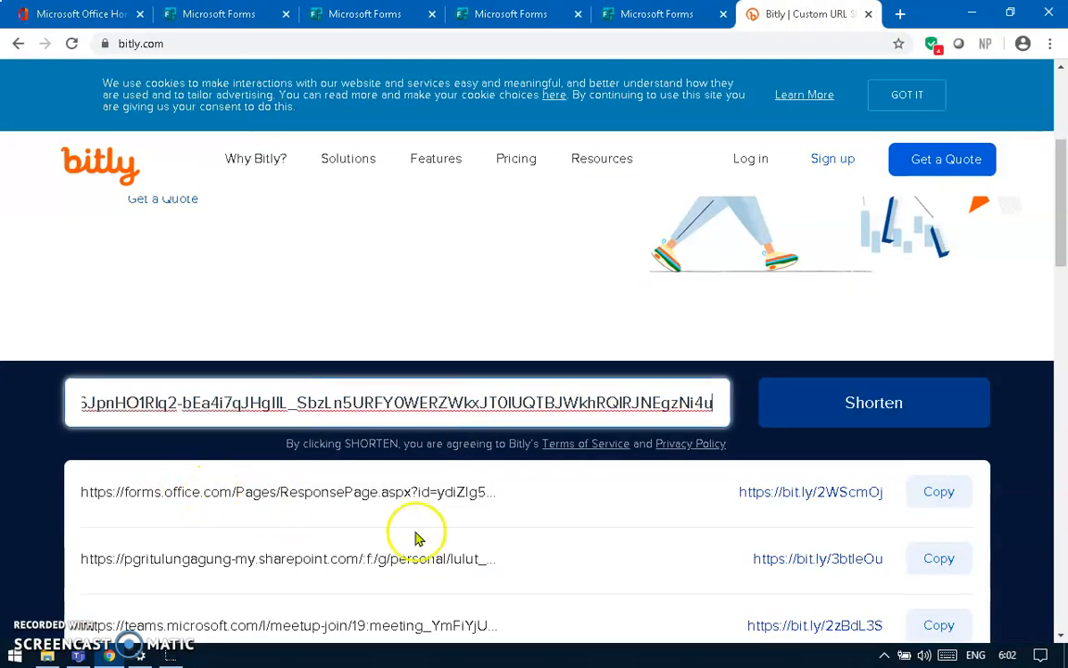
click(861, 404)
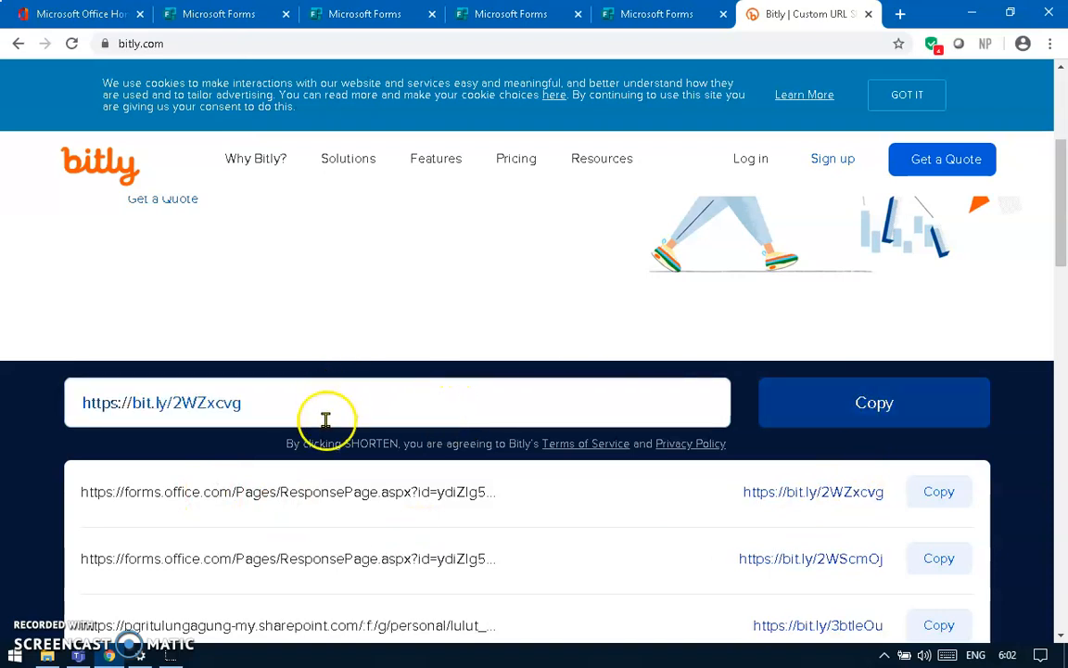
- Look over the open registration form, the response summaries of the parent survey and maths selection quiz, and return to the Office 365 home page
click(352, 13)
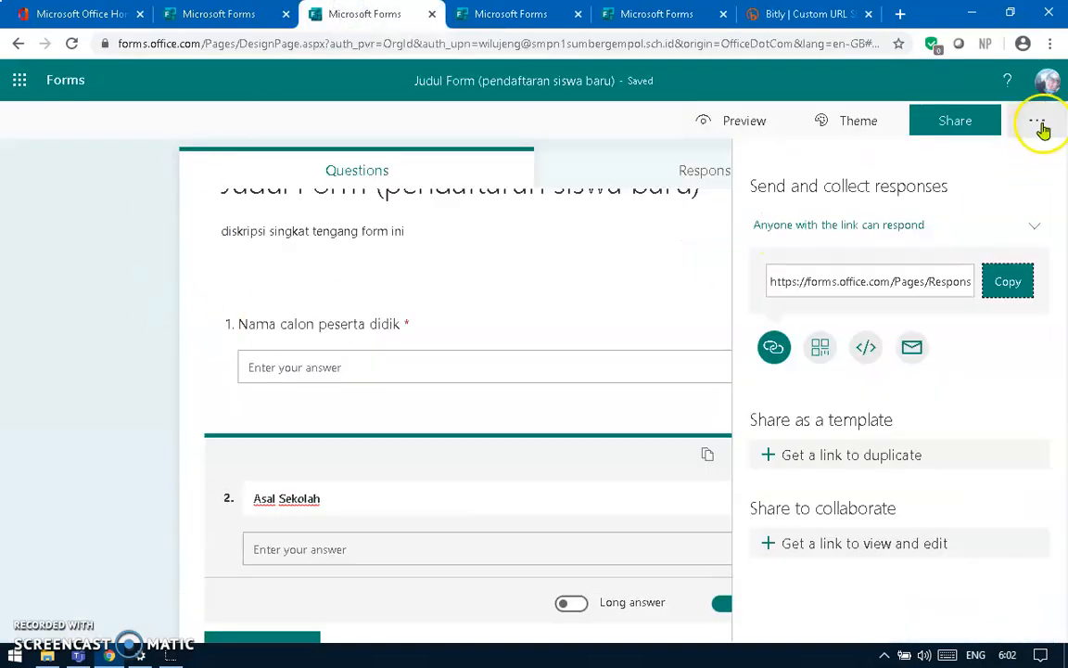
click(627, 13)
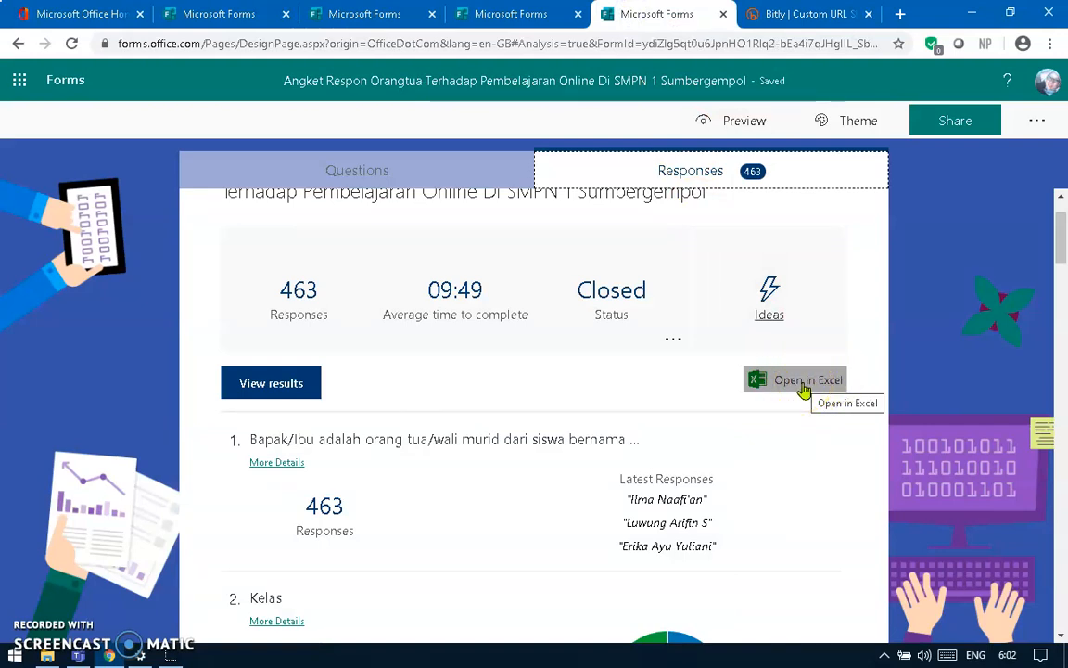
click(464, 14)
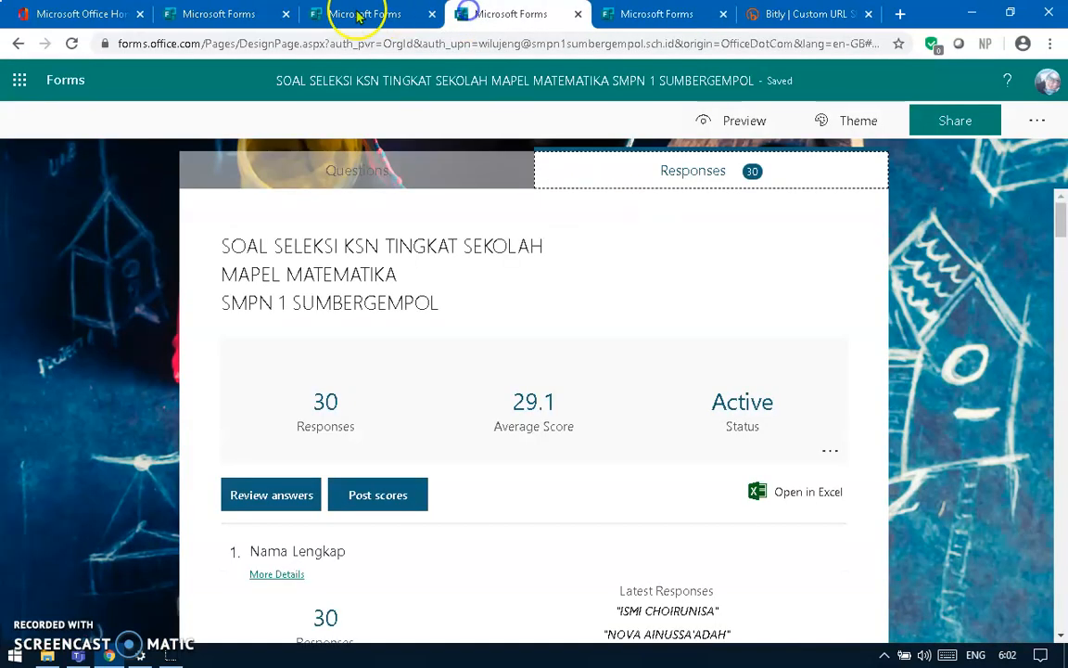
click(220, 14)
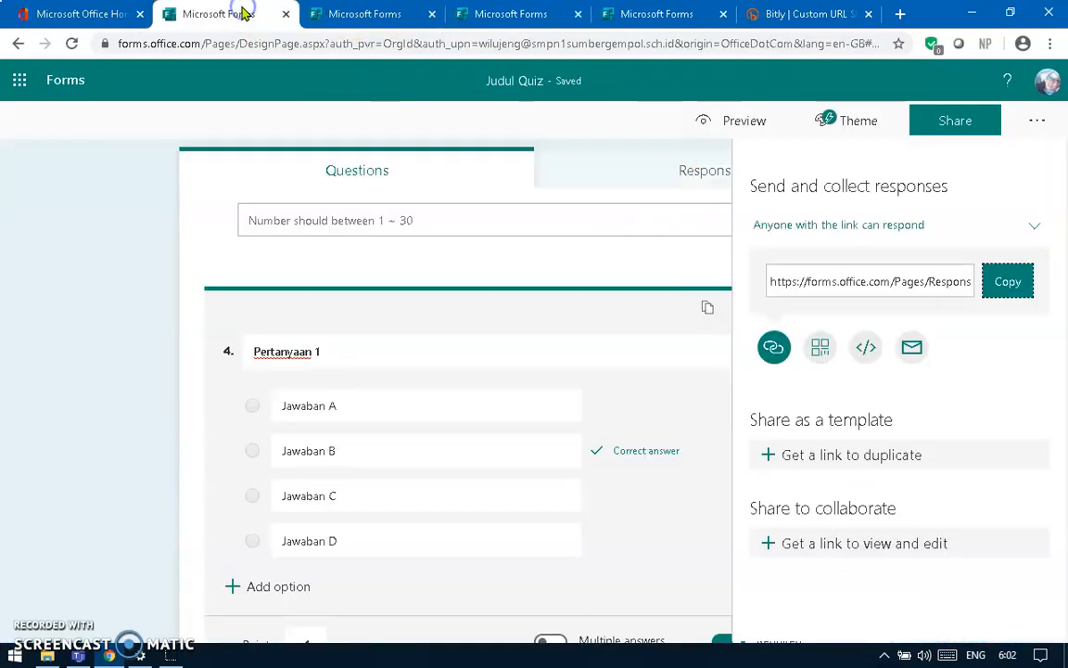
click(100, 14)
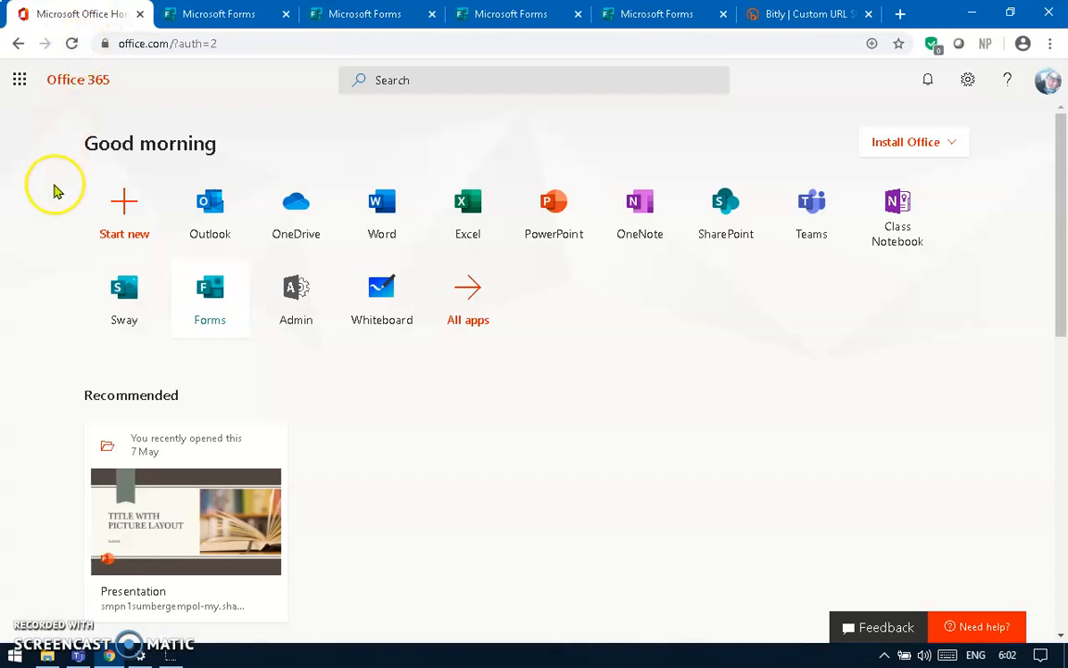